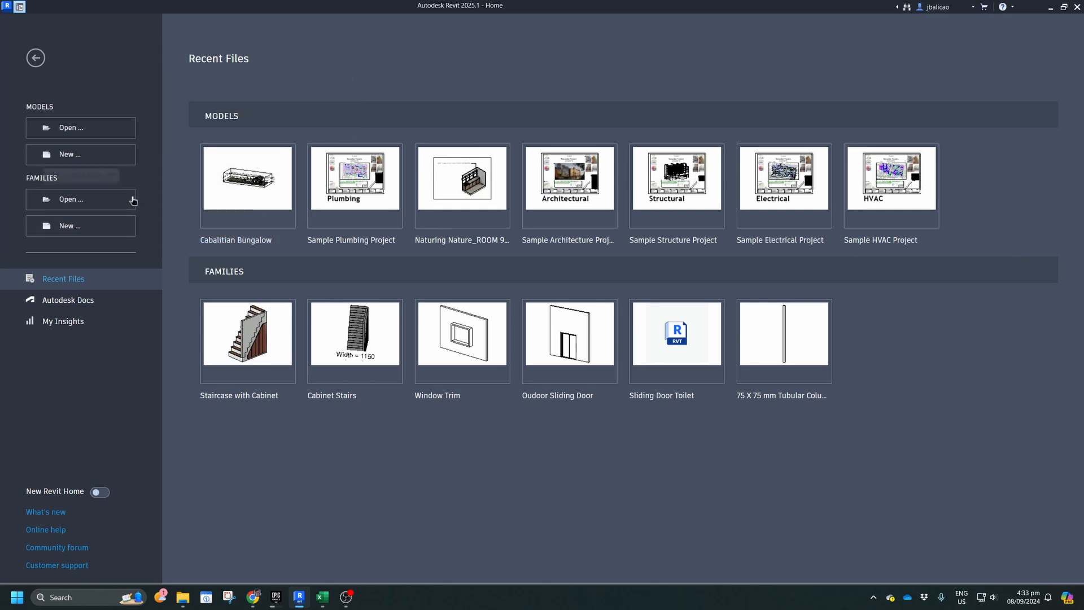
- Examine the dialogs for opening a model and creating a new project, including the template choices and the project or project template options
click(69, 130)
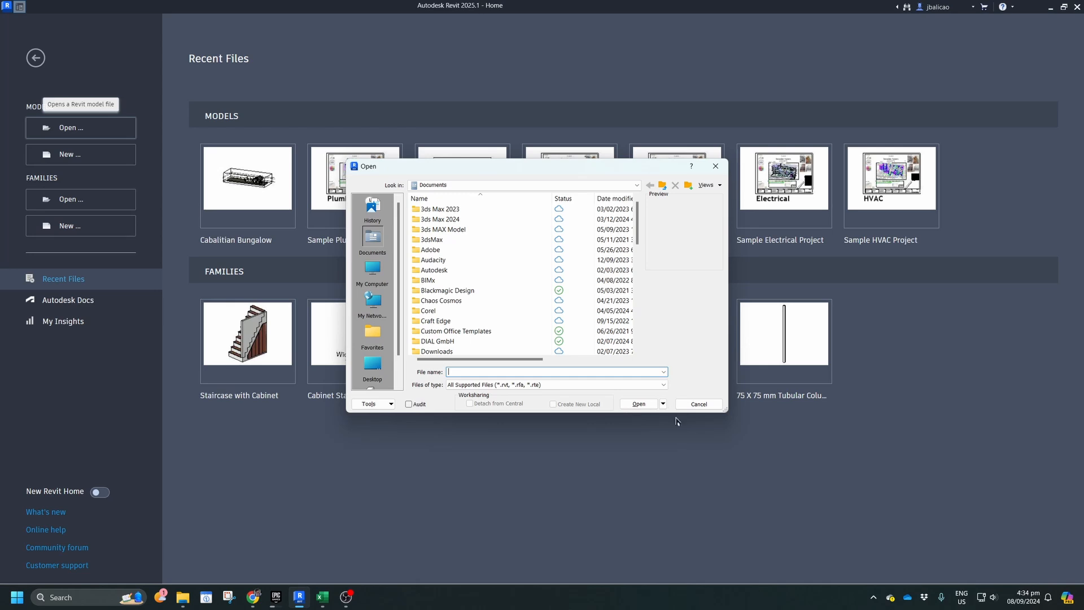
click(698, 404)
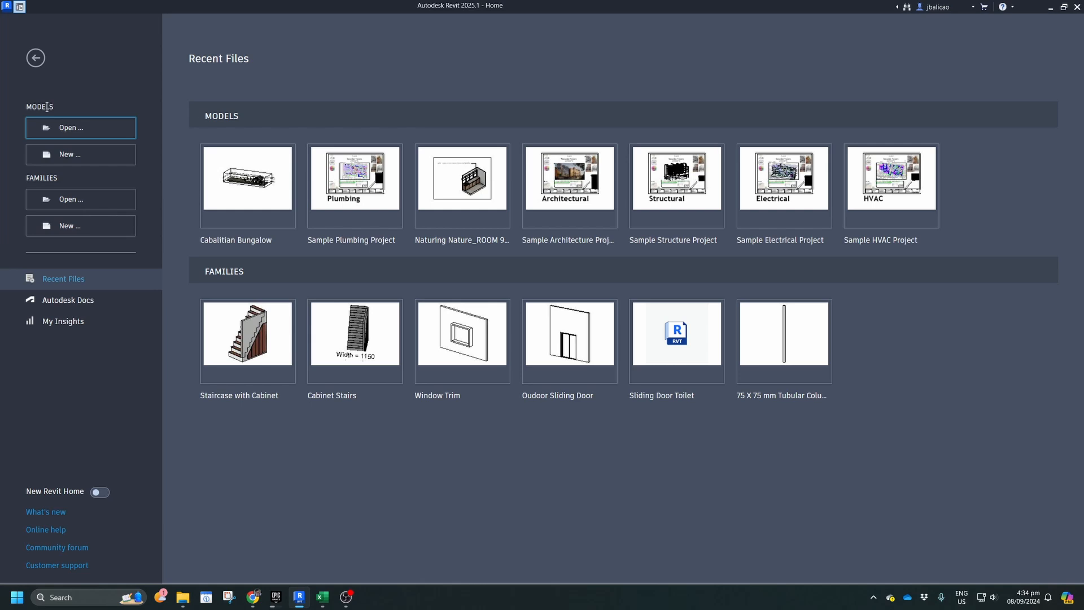
click(80, 162)
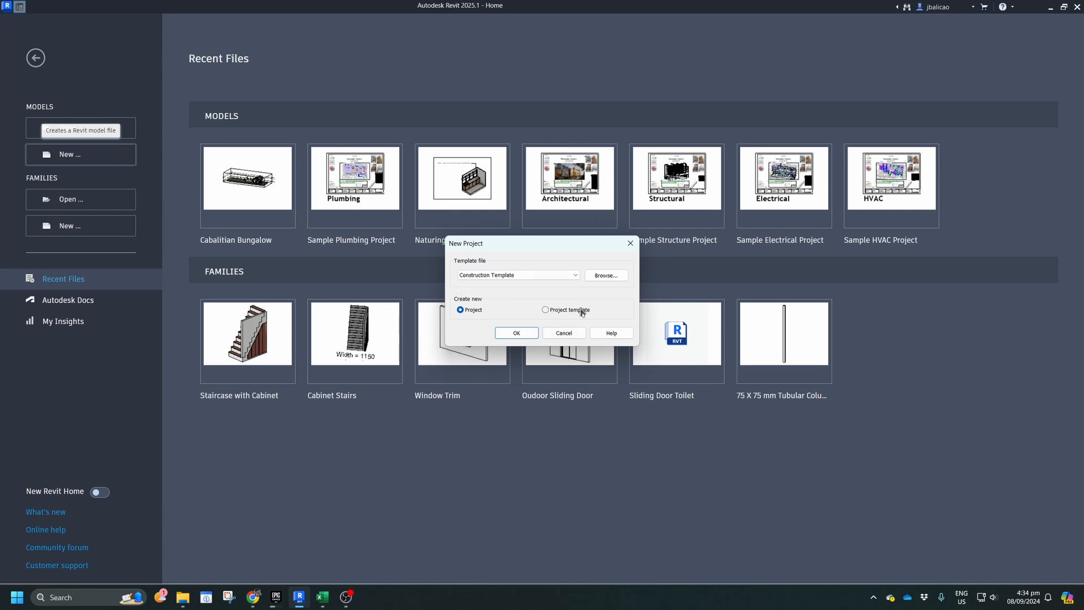
click(576, 277)
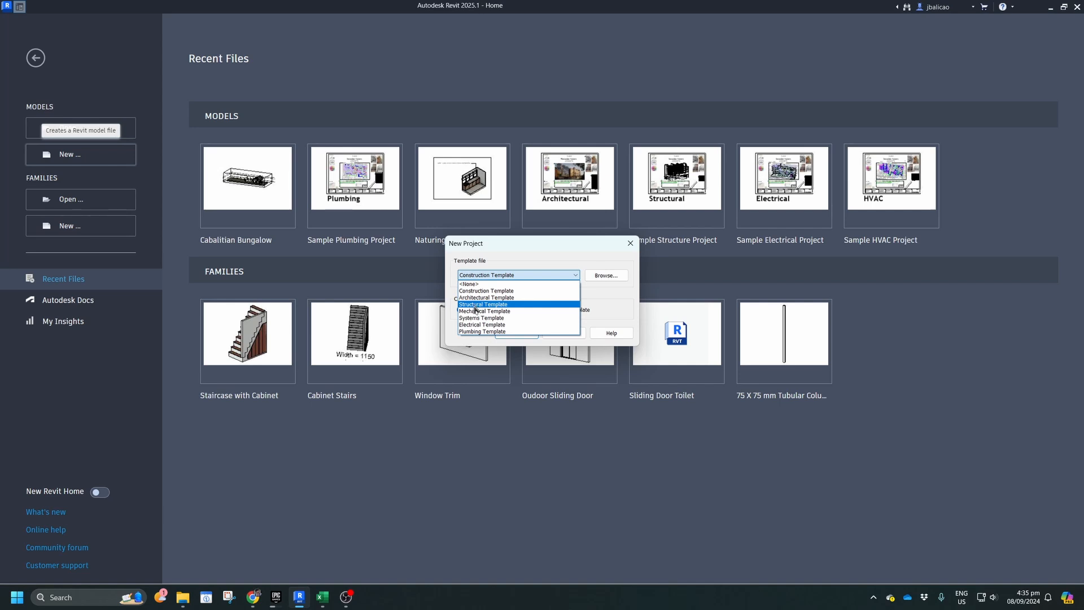
click(610, 315)
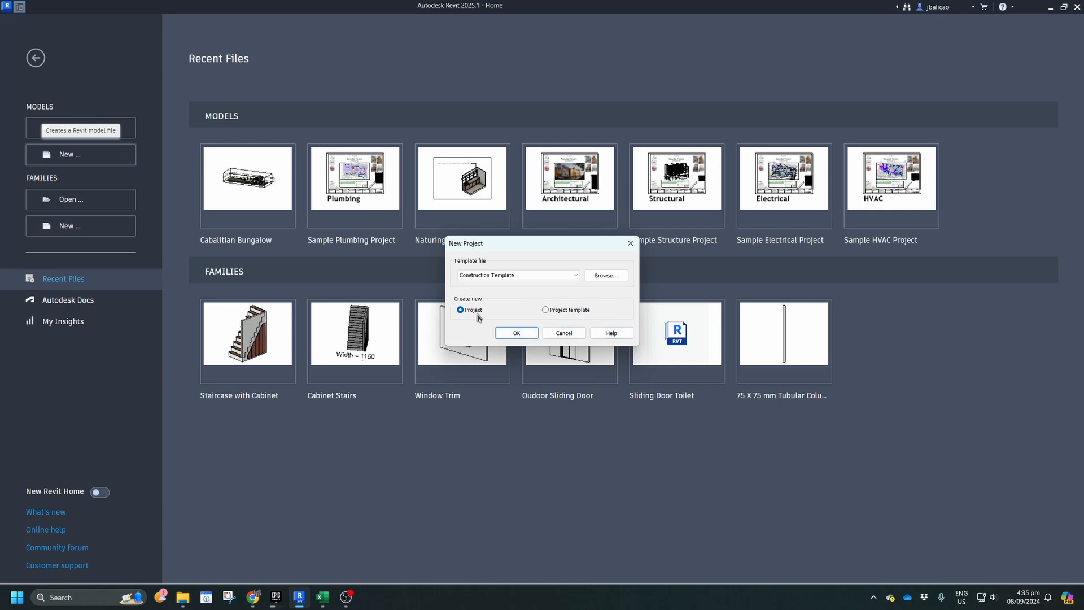
click(546, 310)
click(516, 275)
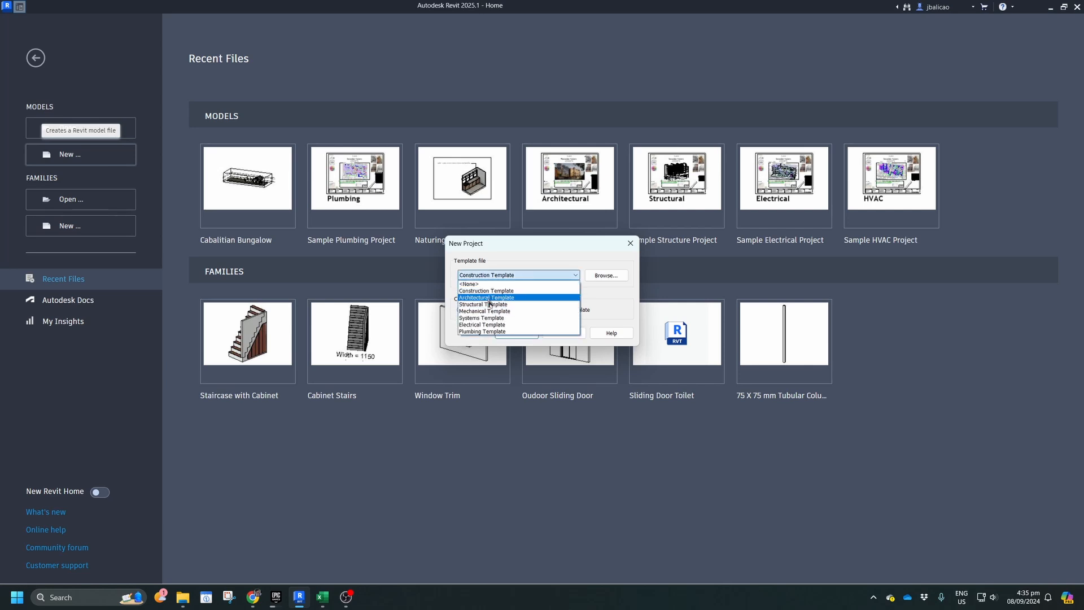
click(488, 298)
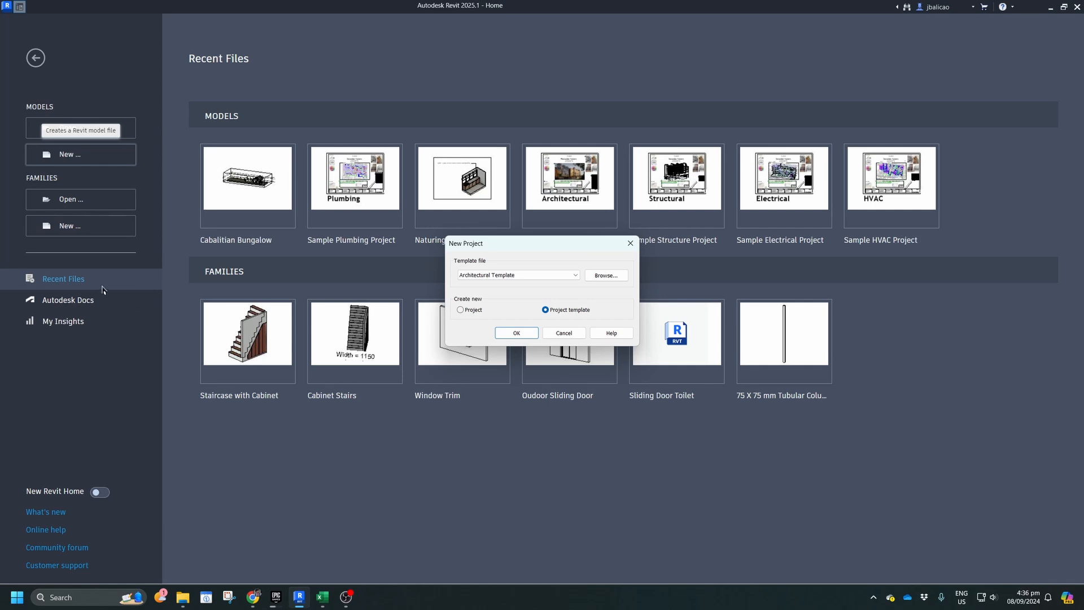
click(572, 338)
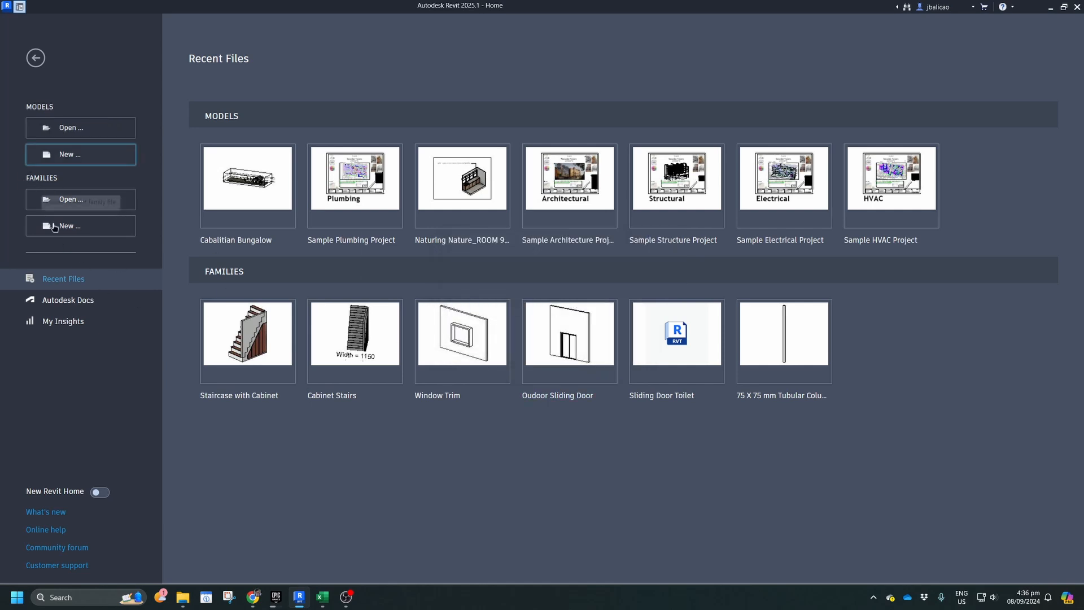
- Examine the dialog for opening a family and the list of metric templates available for a new family
click(66, 202)
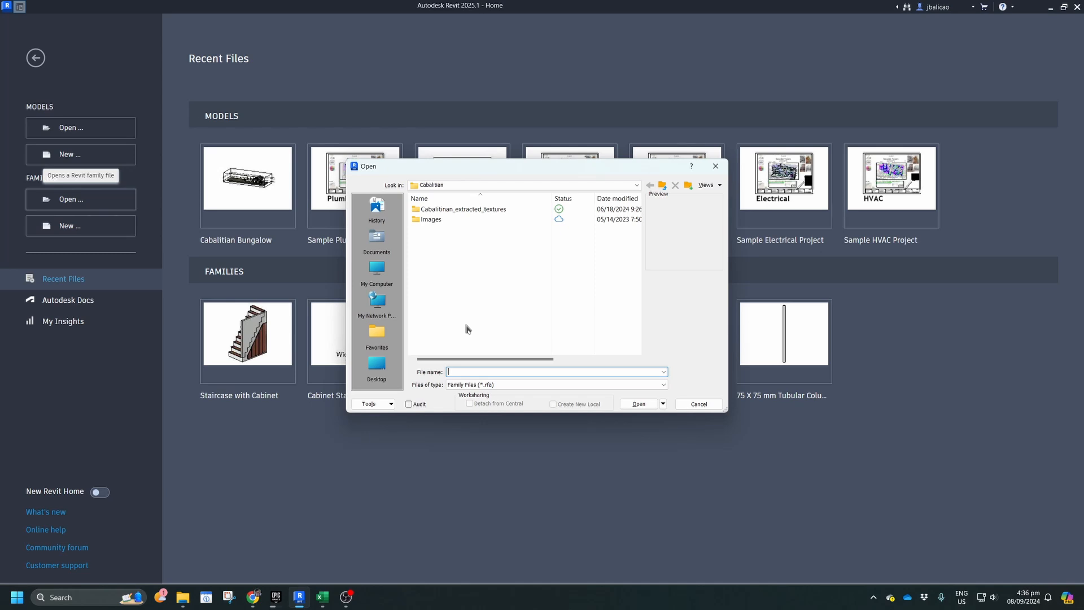
click(699, 404)
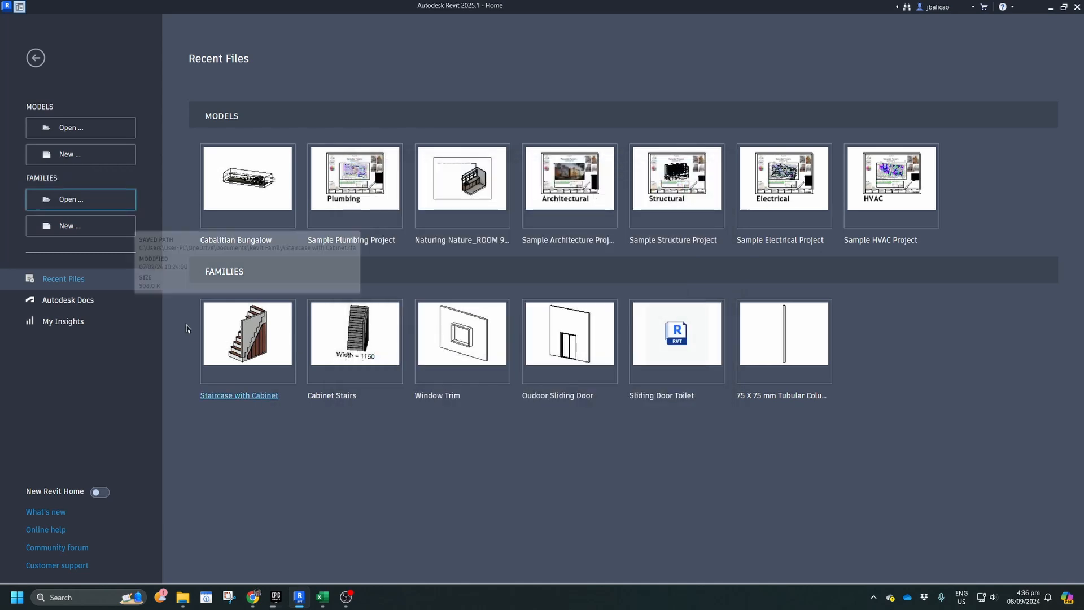
click(74, 236)
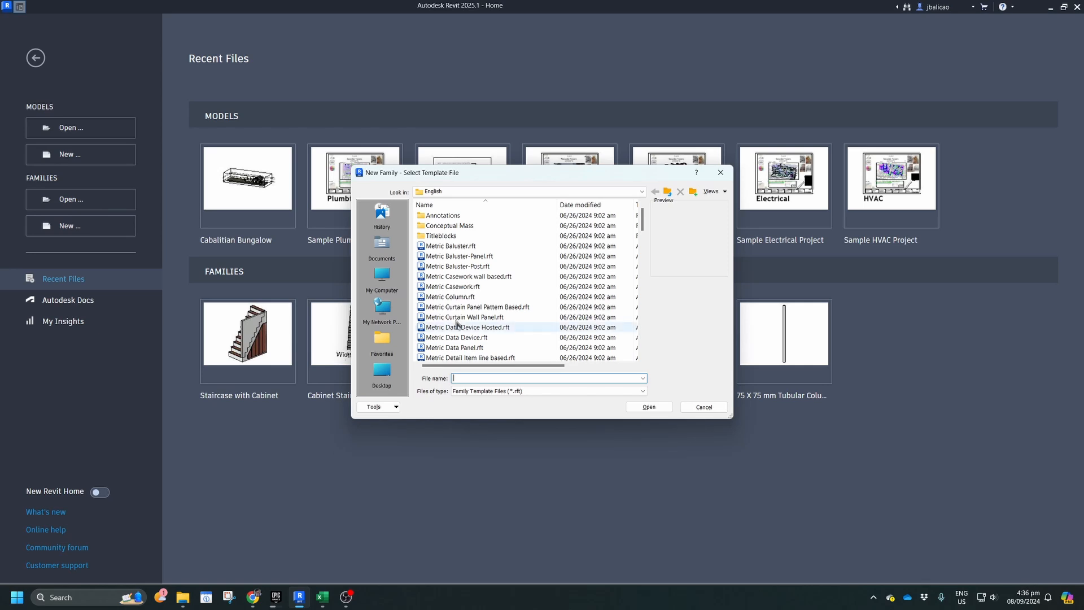
scroll(460, 261, down, 6)
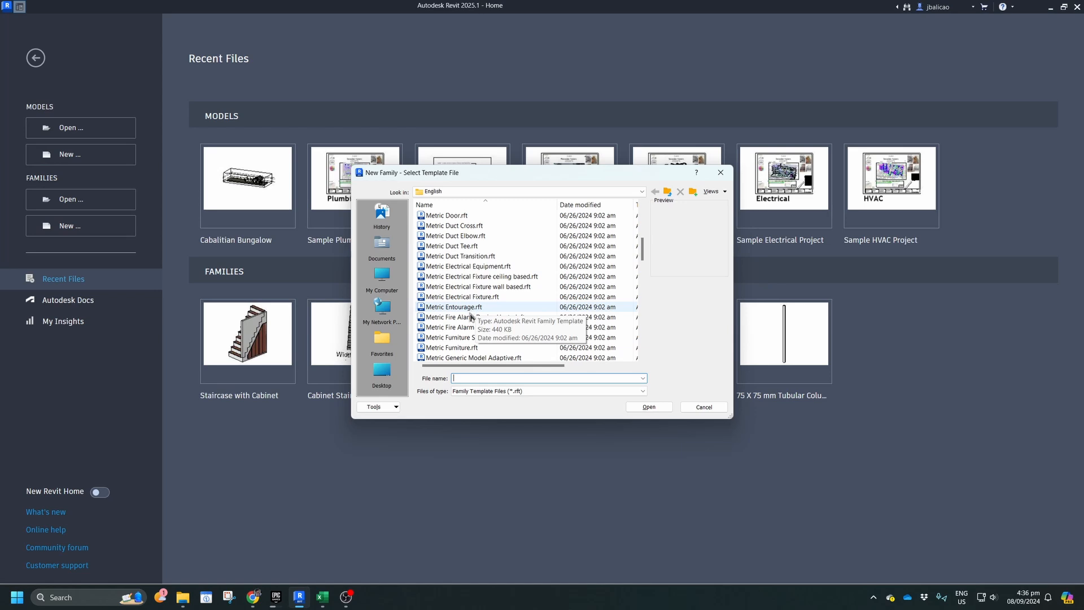
scroll(469, 316, down, 3)
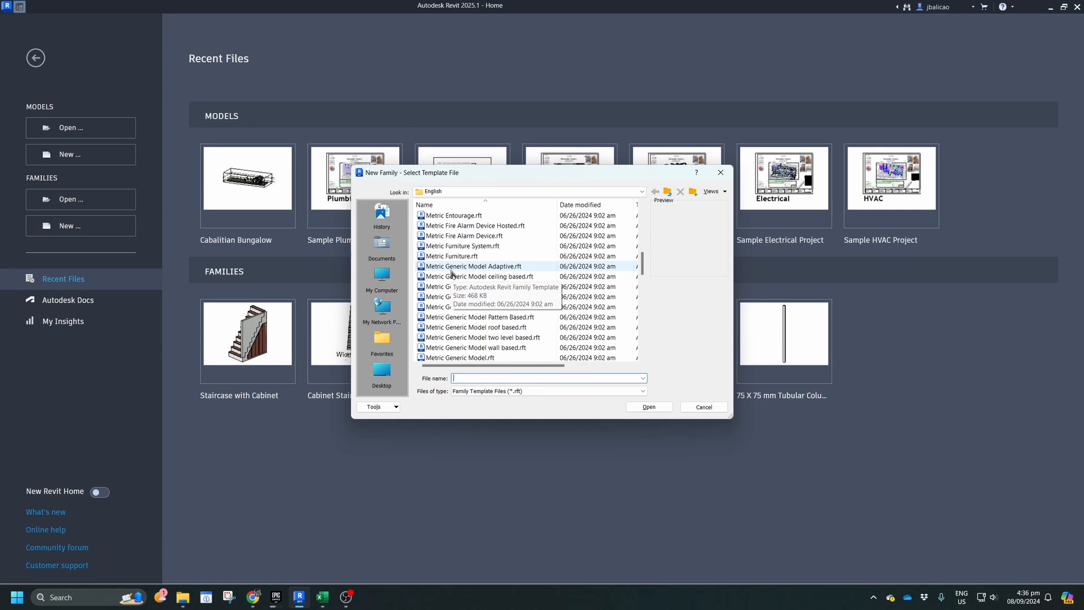
click(704, 407)
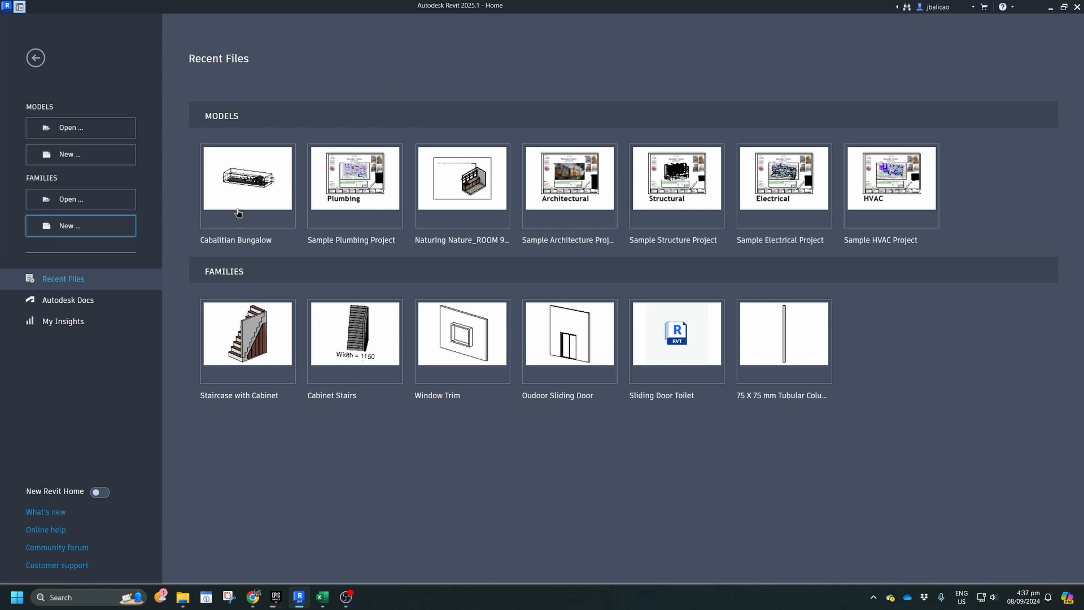
- View the Autodesk Docs and My Insights pages of the home screen
click(64, 300)
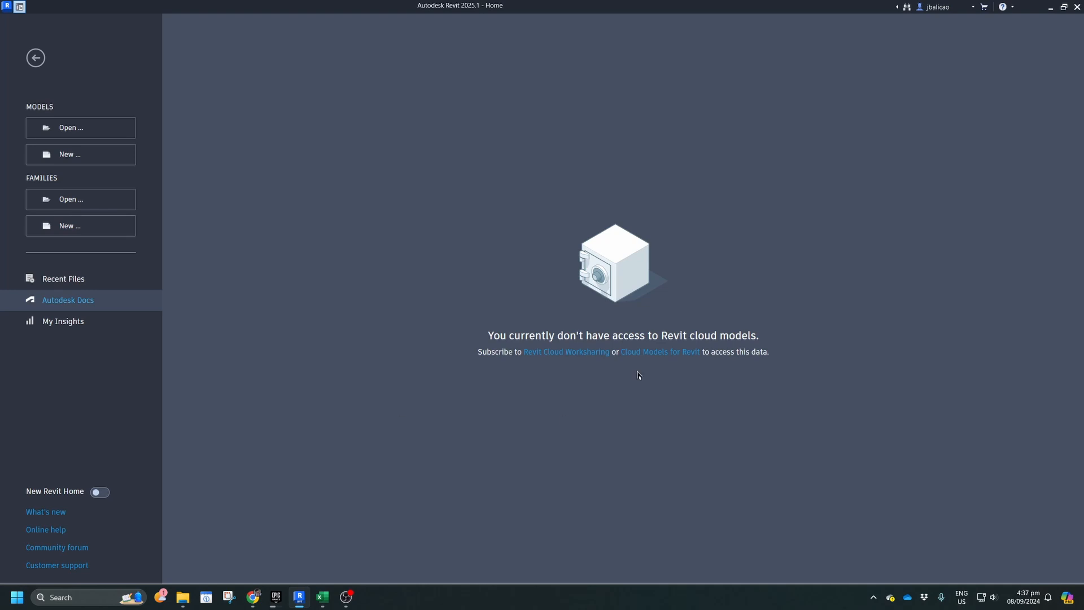
click(69, 328)
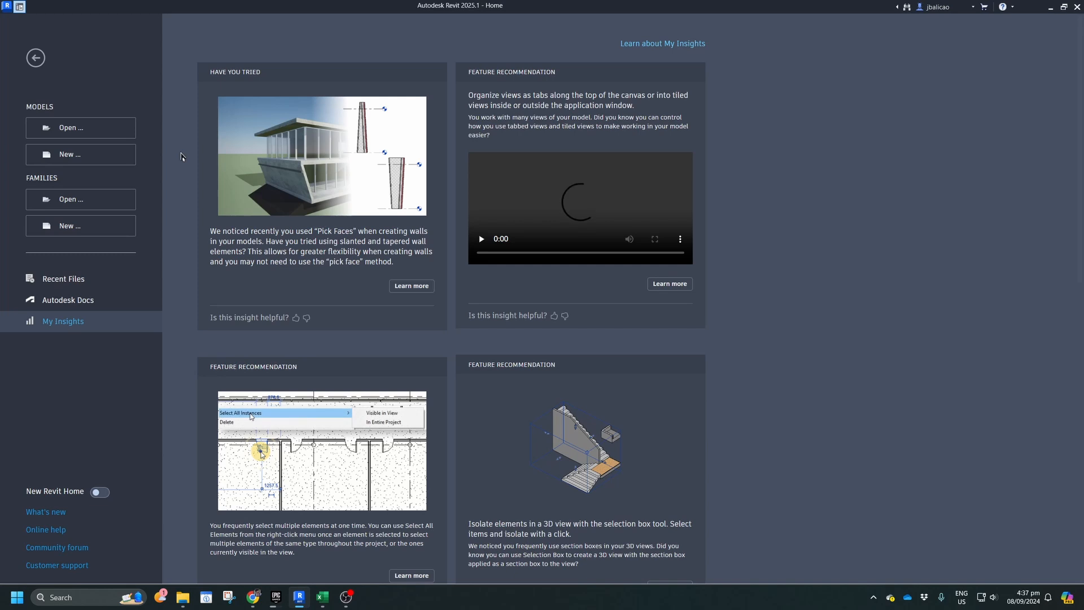
- Create a new project based on the Architectural Template
click(68, 156)
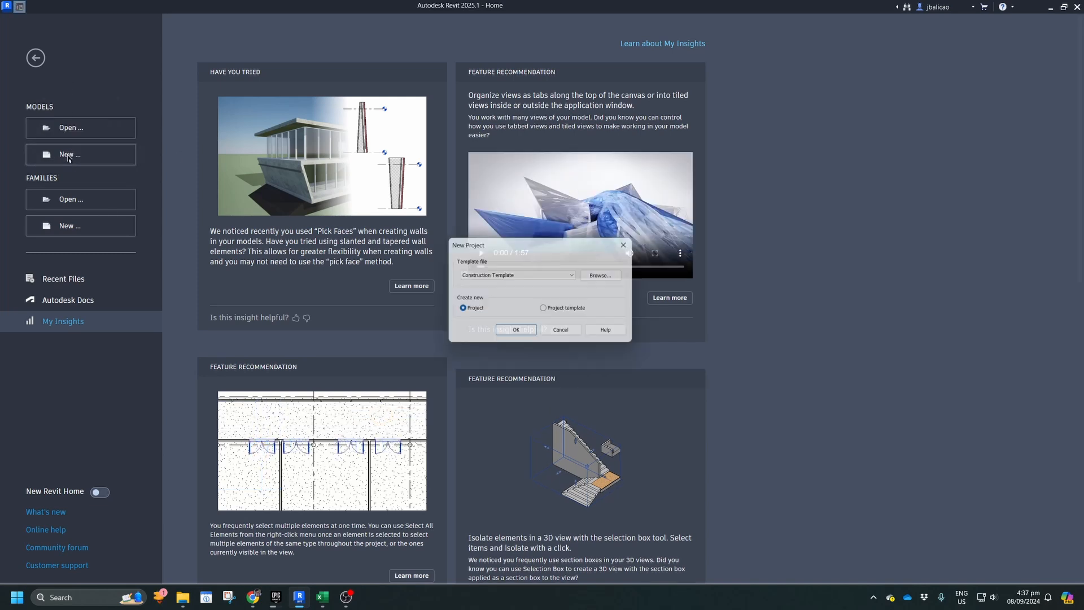
click(576, 275)
click(508, 290)
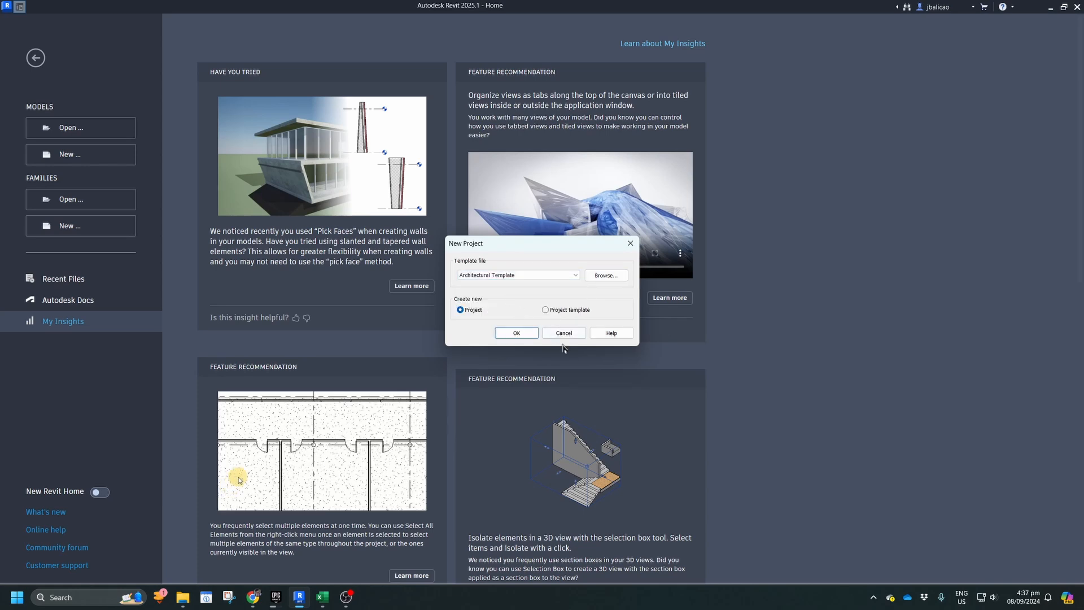
click(522, 334)
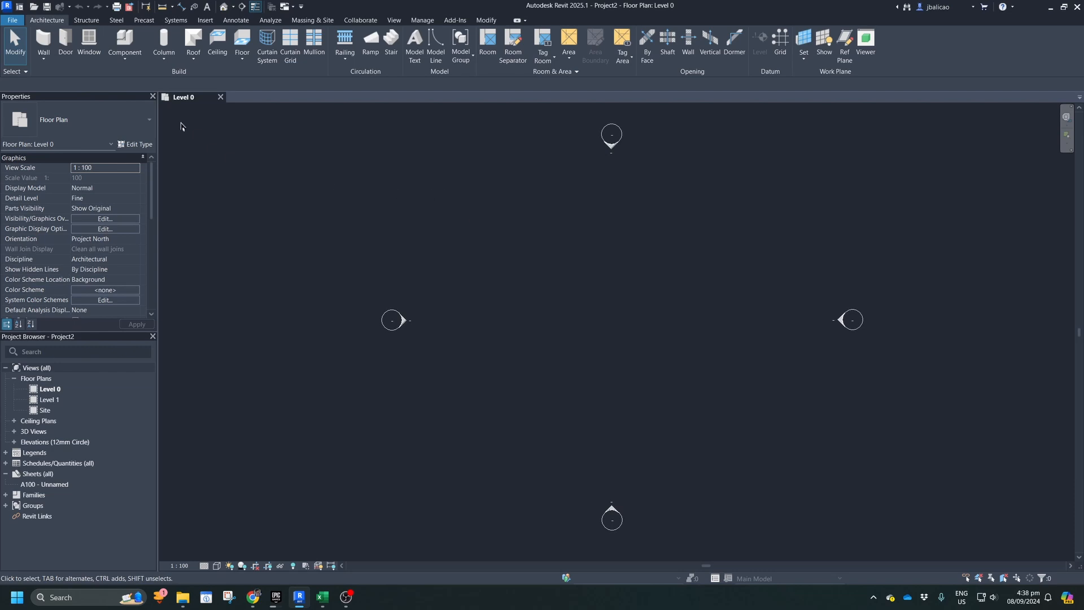
- Examine the General program options, including the save reminder intervals and the choices for default view discipline
click(14, 21)
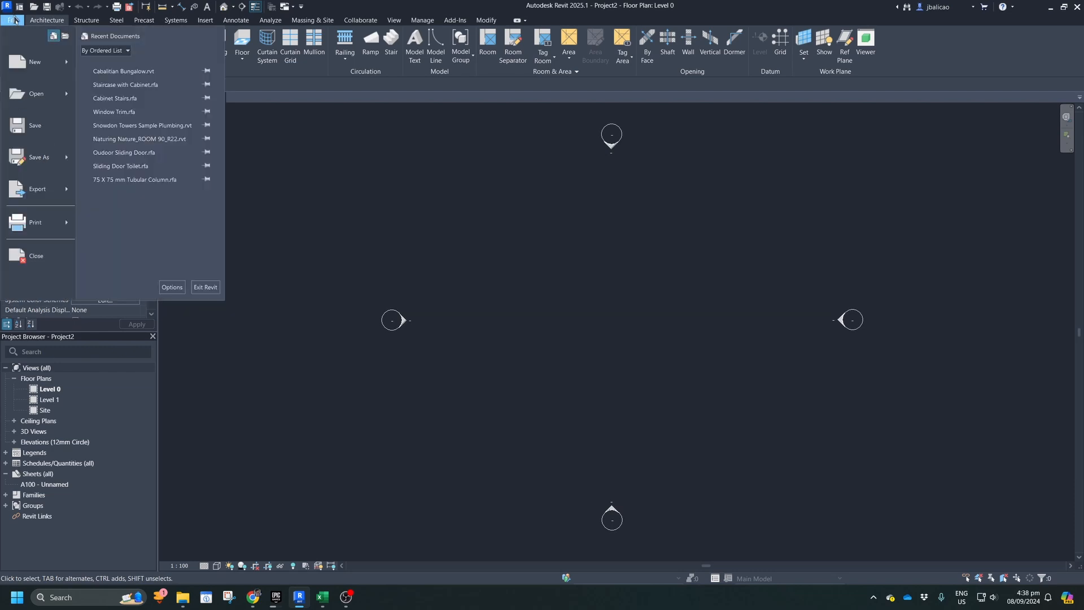
click(172, 288)
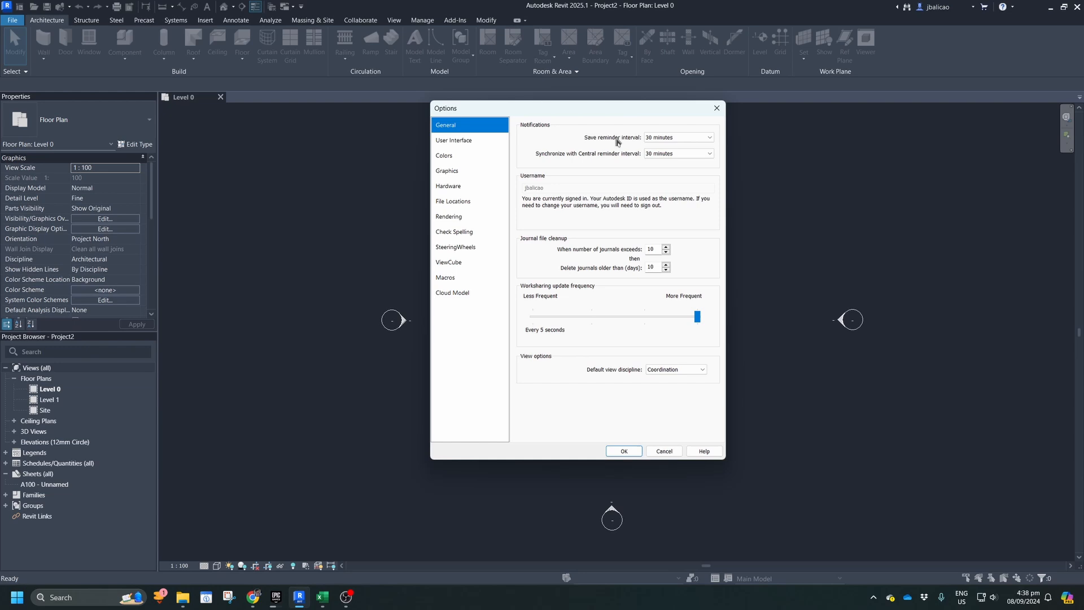
click(657, 138)
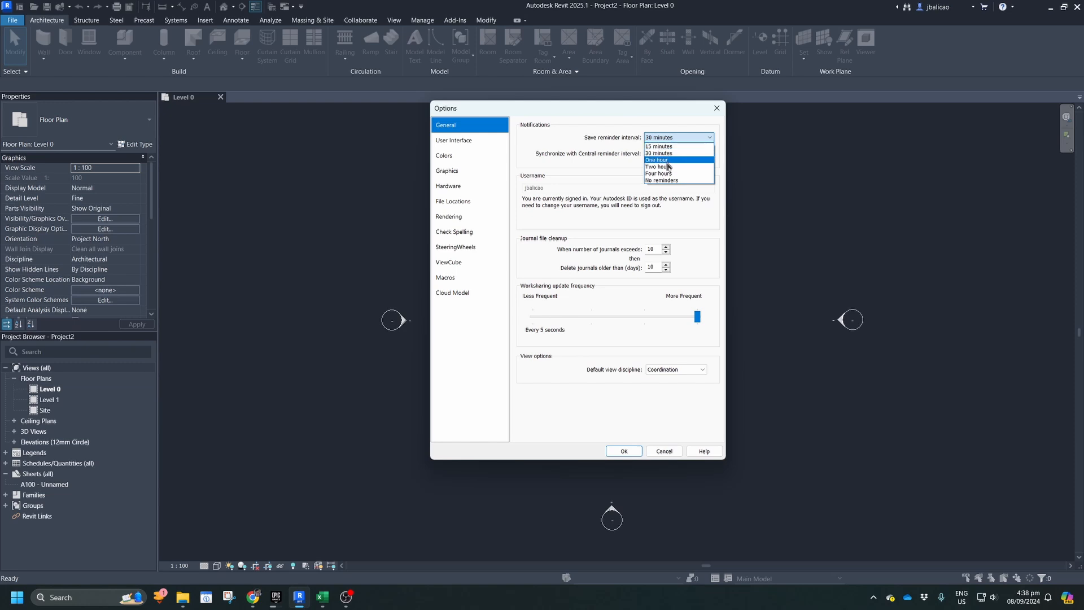
click(604, 191)
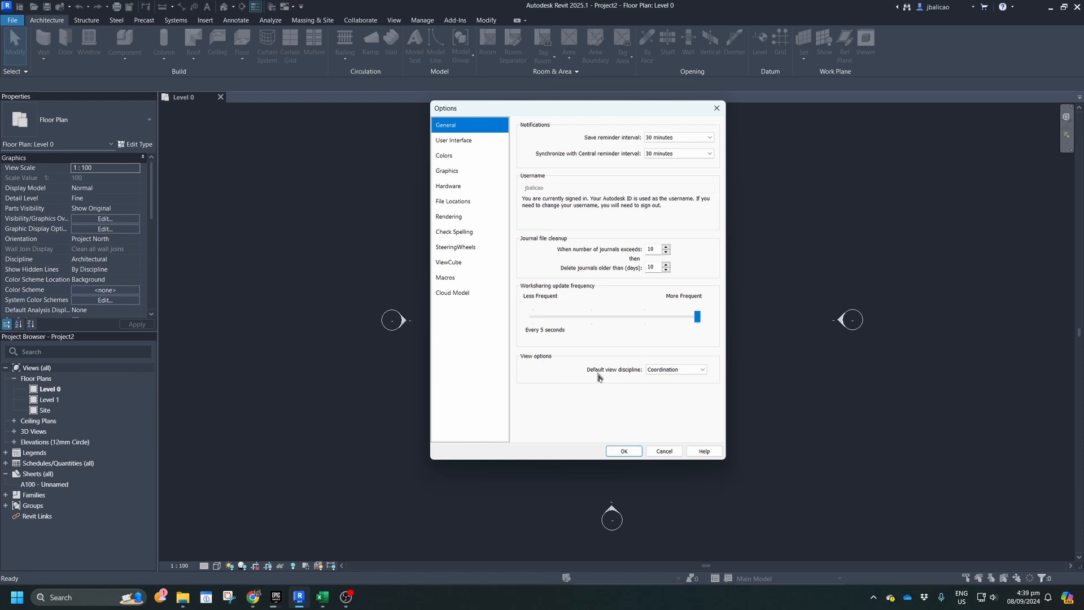
click(678, 370)
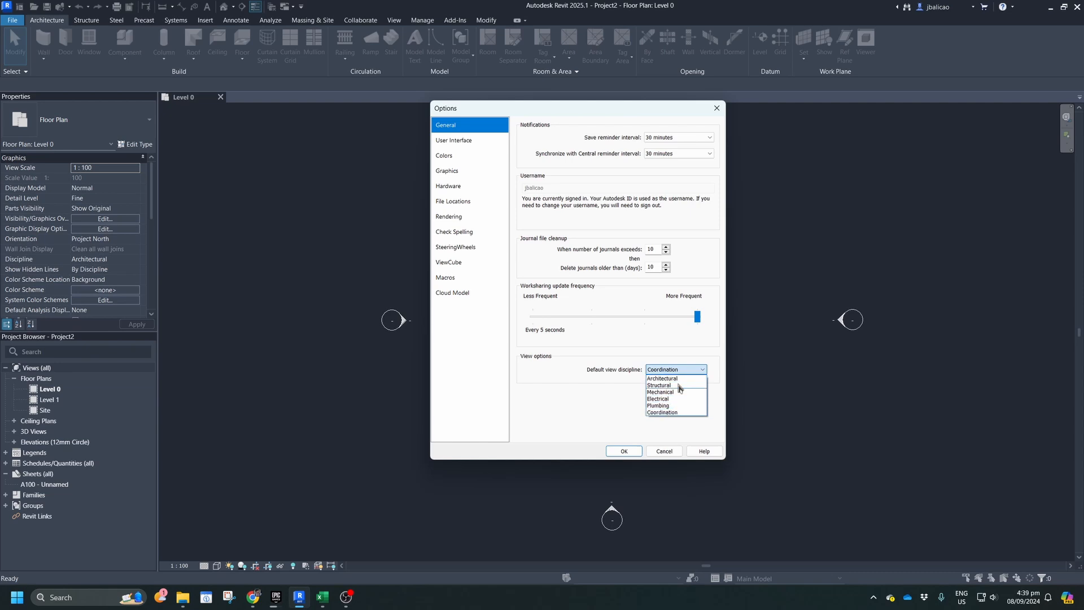
click(689, 371)
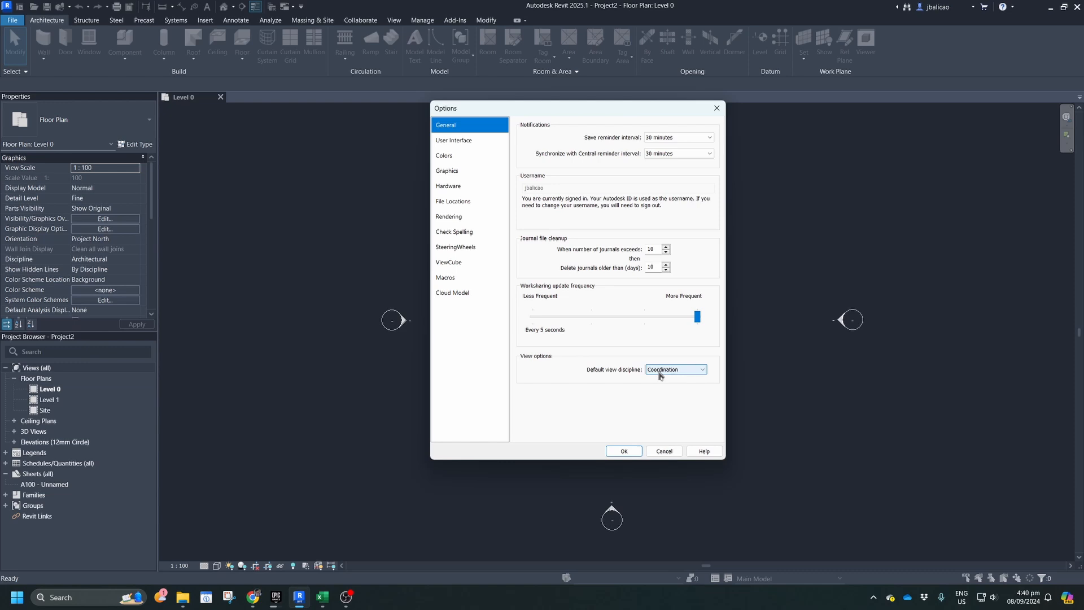
- Disable the "Structure tab and tools" setting in the User Interface options and apply the change
click(460, 142)
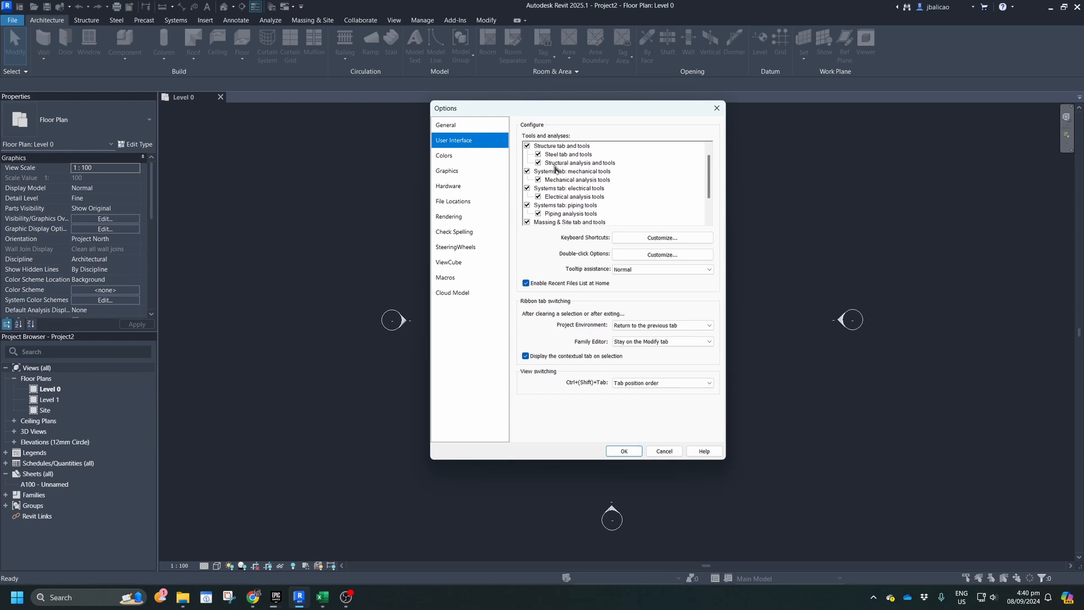
click(527, 146)
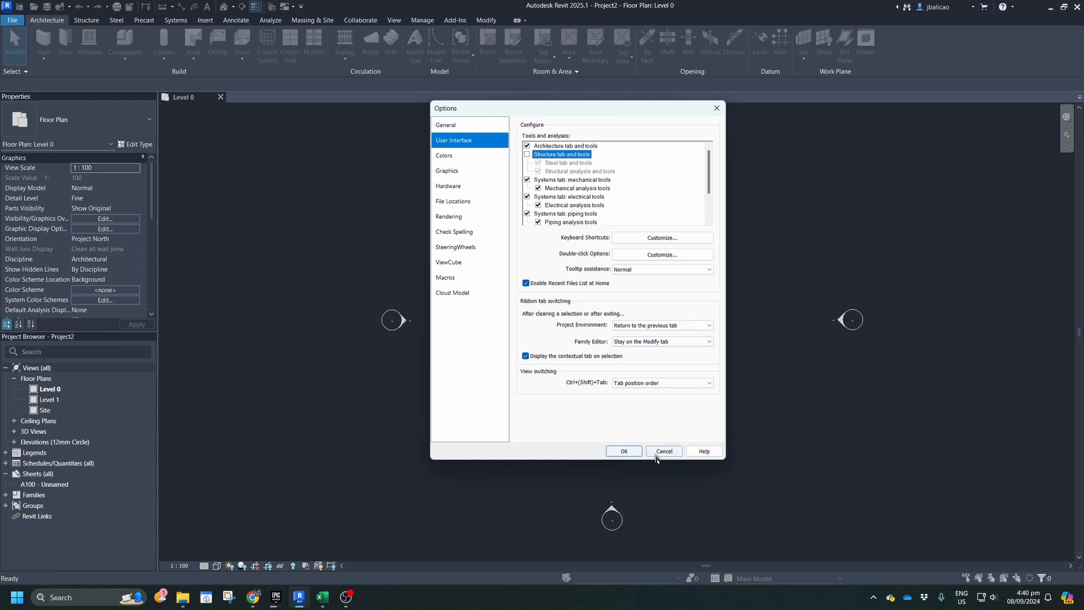
click(630, 454)
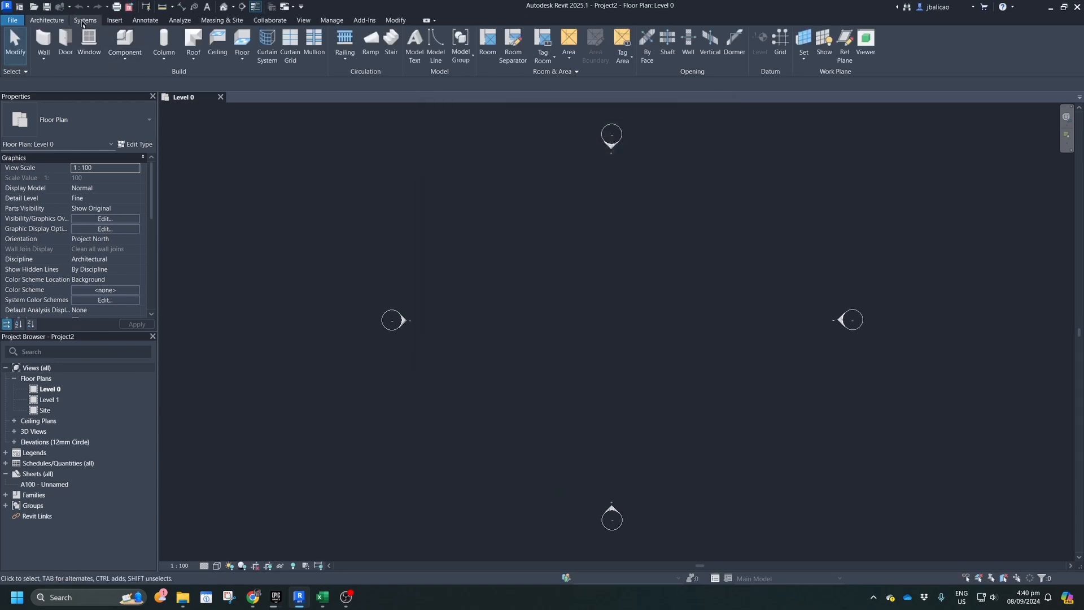
- Look through the Architecture and Systems tool sets in the ribbon
click(85, 22)
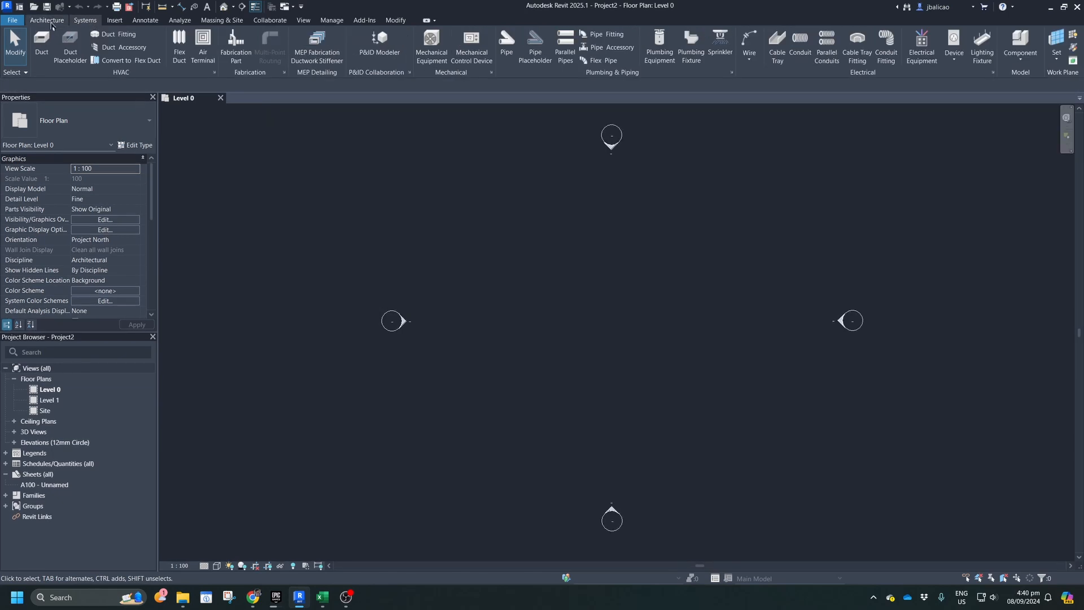
click(49, 23)
click(78, 23)
click(54, 23)
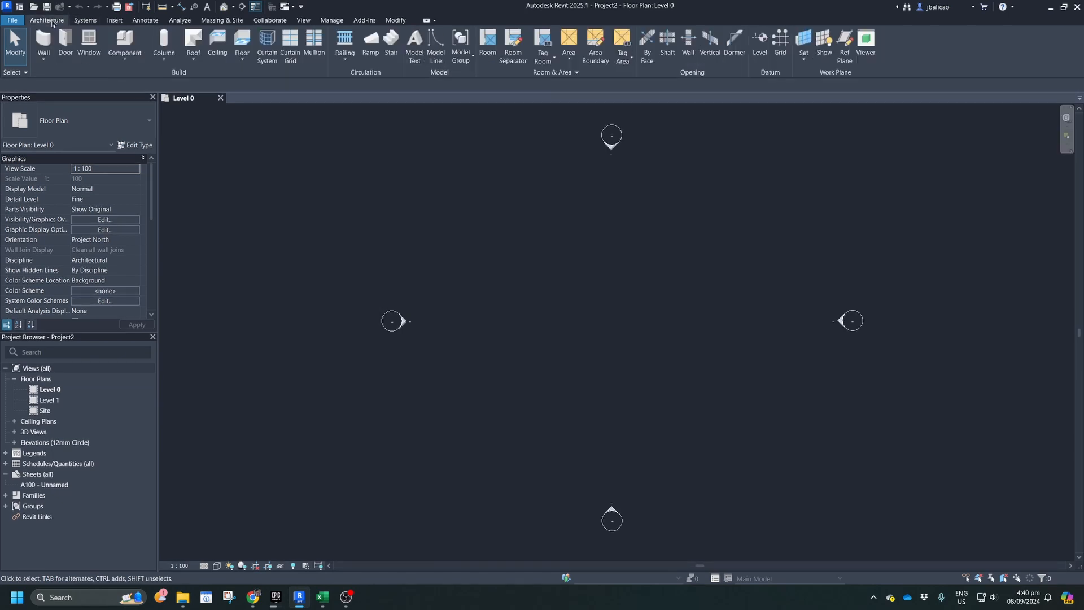
click(83, 24)
click(50, 20)
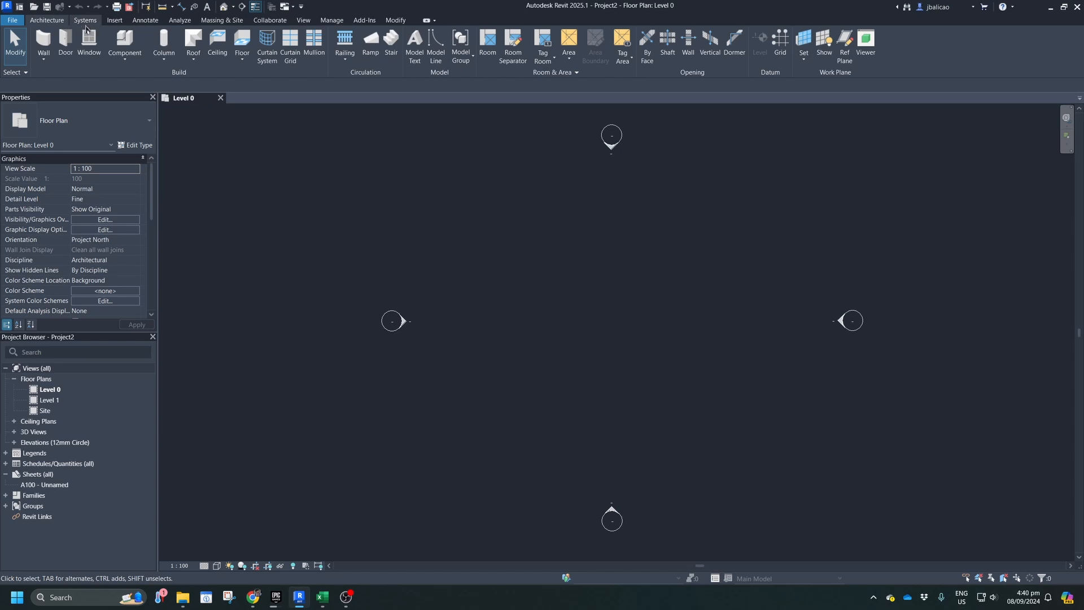
- Re-enable the "Structure tab and tools" setting in the User Interface options and apply the change
click(13, 21)
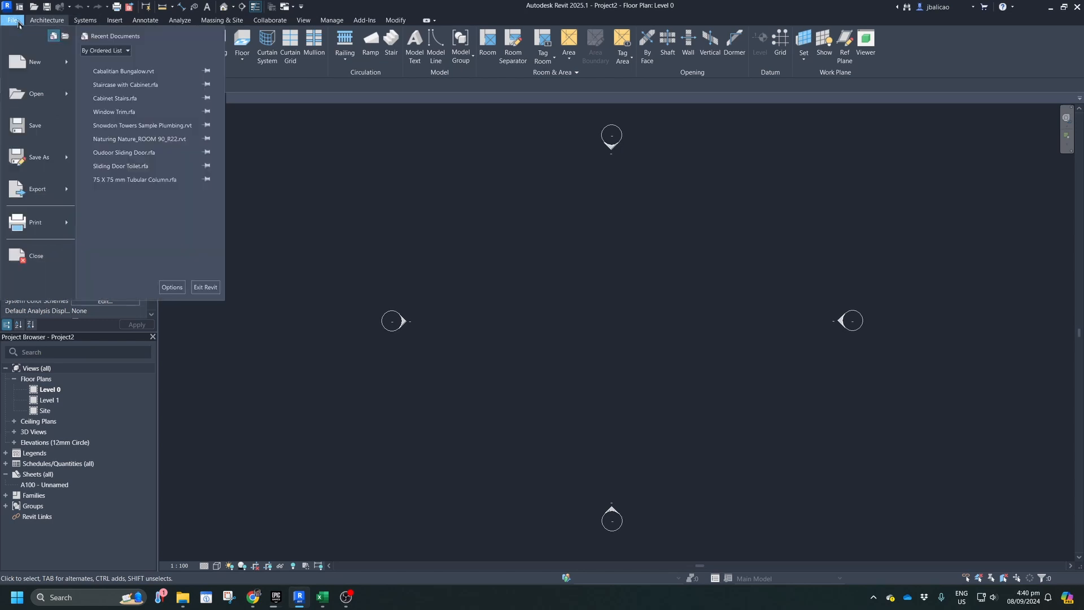
click(172, 287)
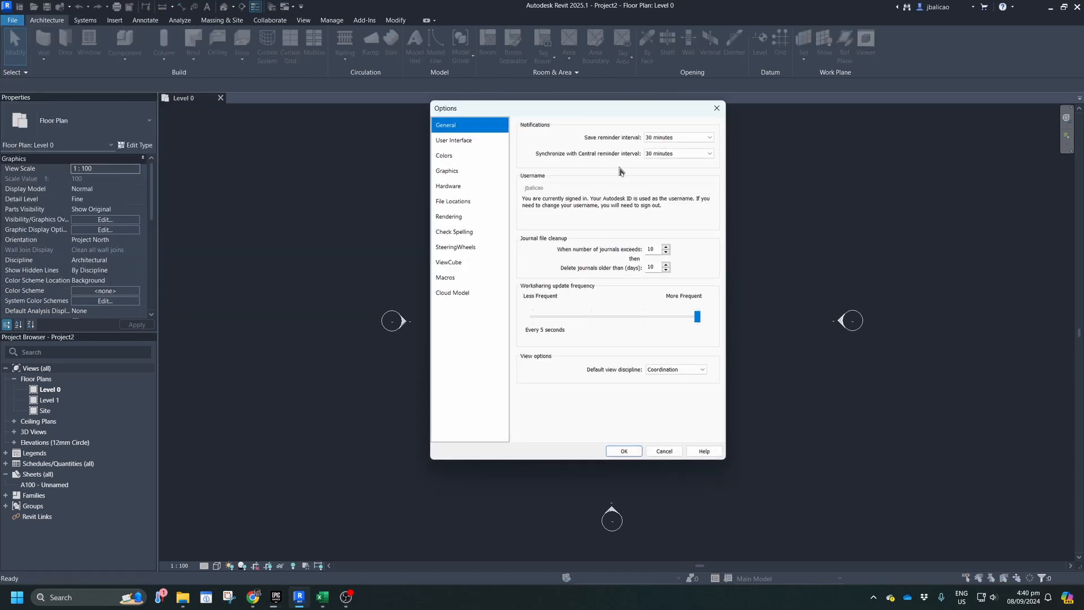
click(450, 142)
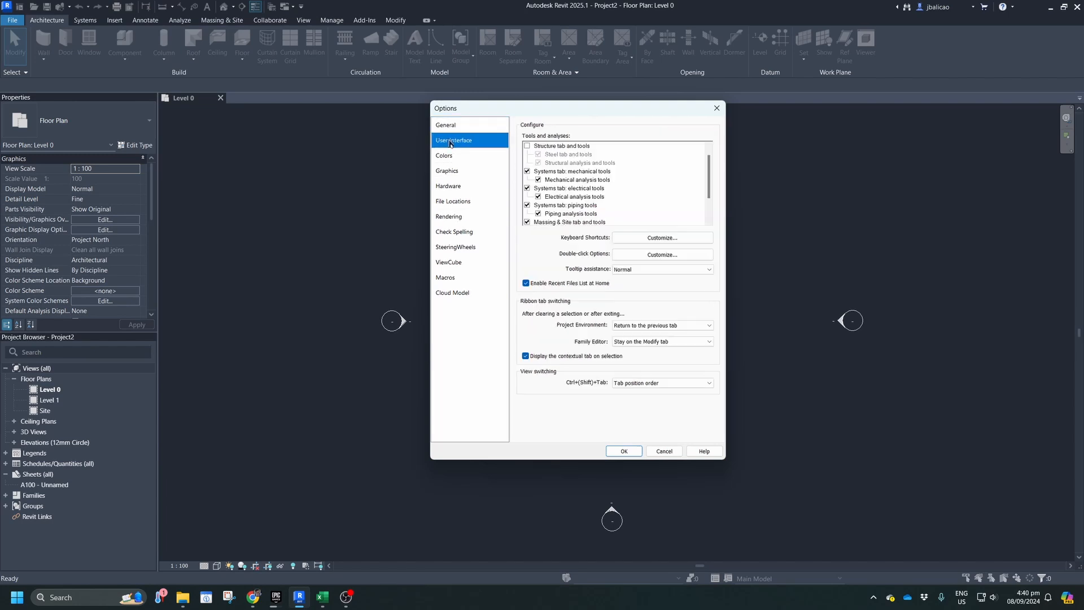
click(528, 146)
click(624, 450)
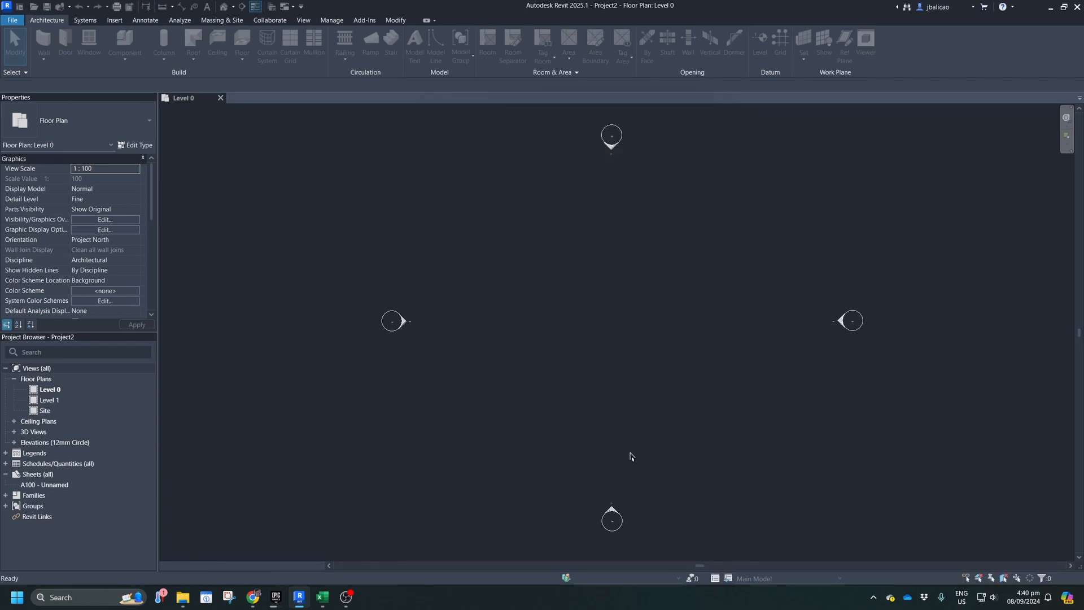
- Look over the Structure tools, then examine the keyboard shortcut assignments in the User Interface options
click(81, 20)
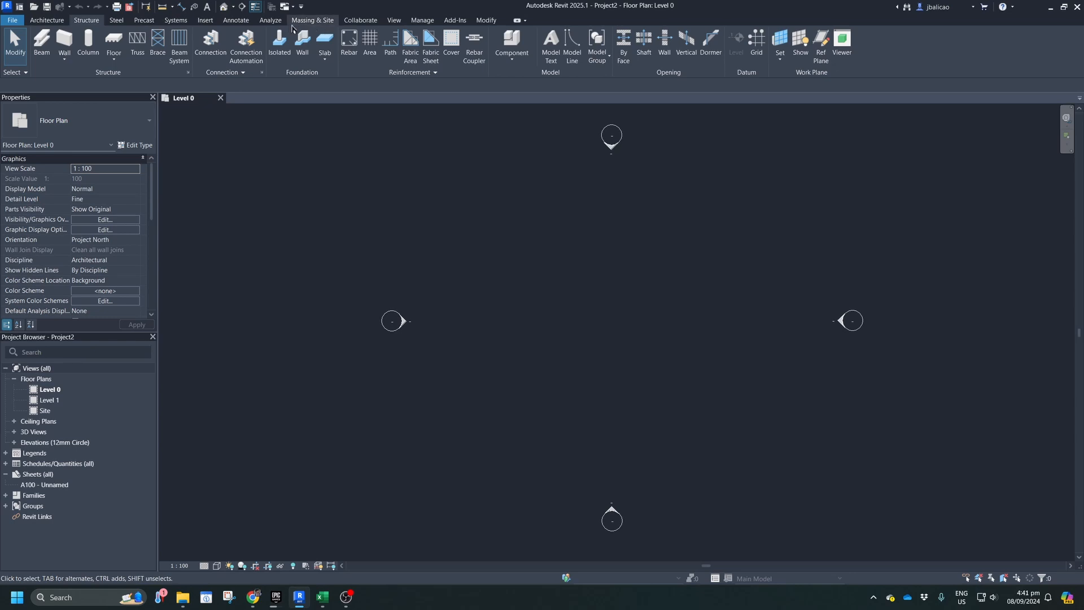
click(16, 20)
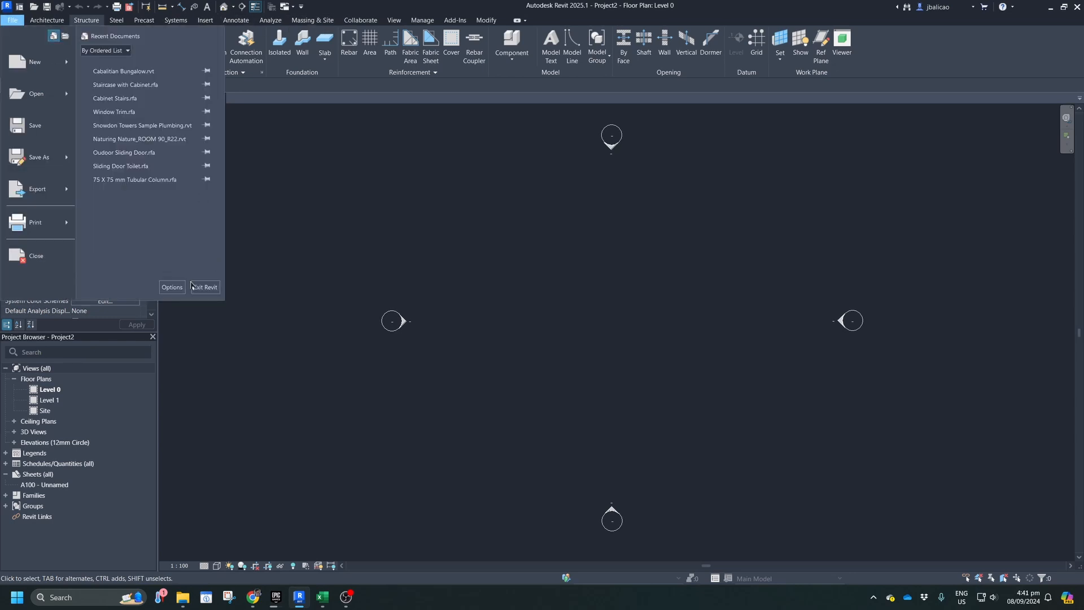
click(172, 287)
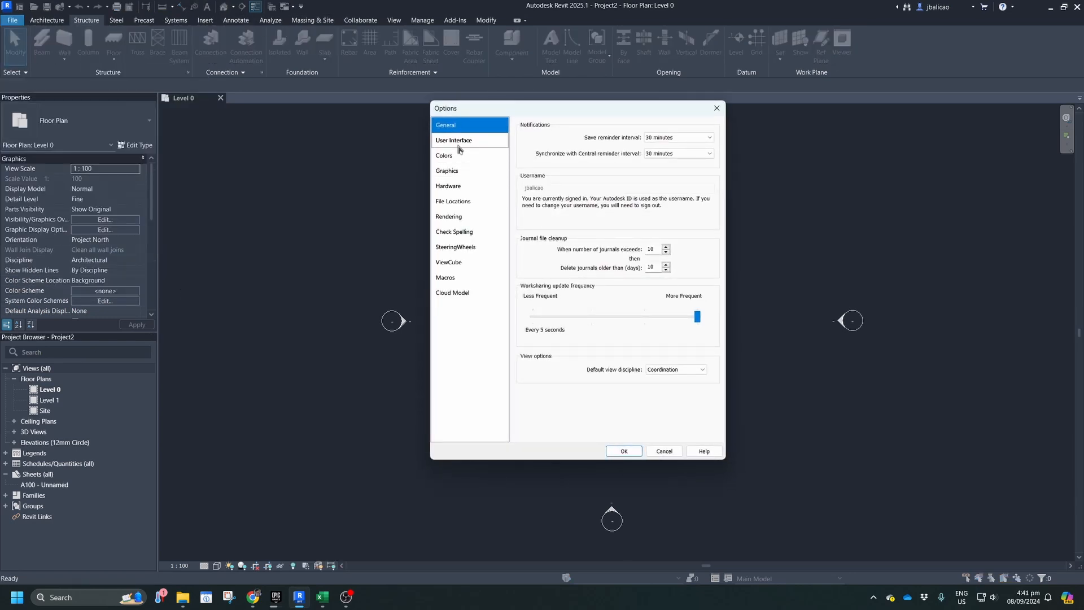
click(459, 141)
scroll(583, 196, down, 3)
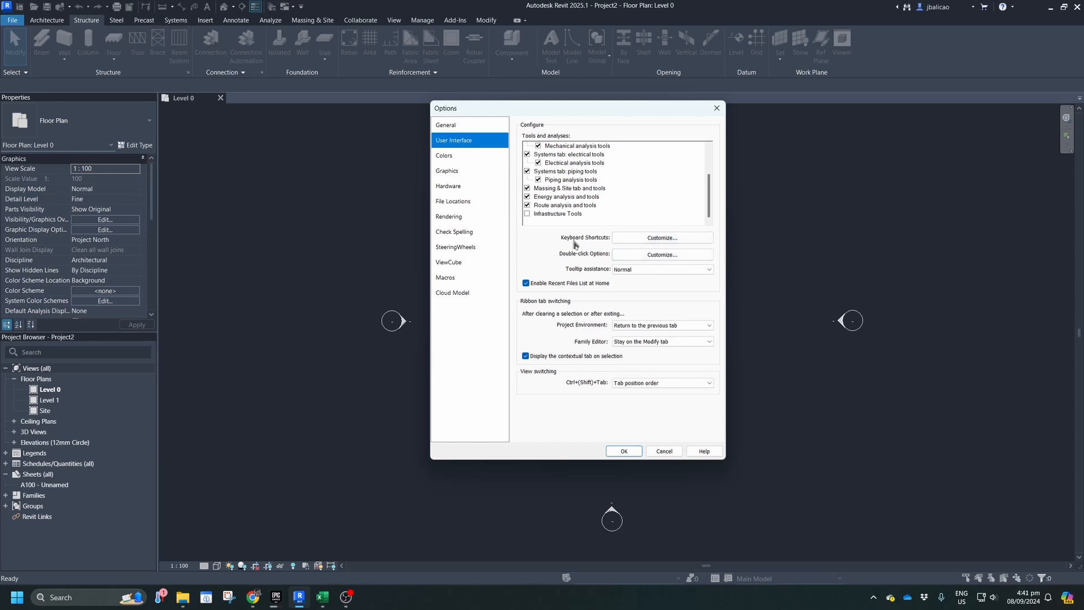
click(642, 240)
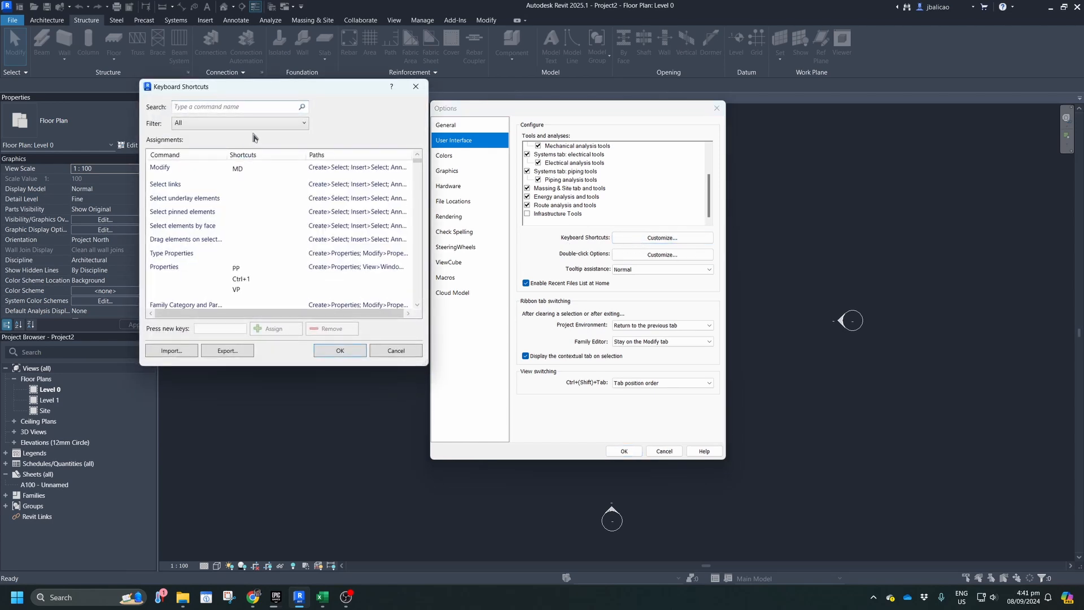
scroll(310, 195, down, 10)
scroll(311, 204, down, 15)
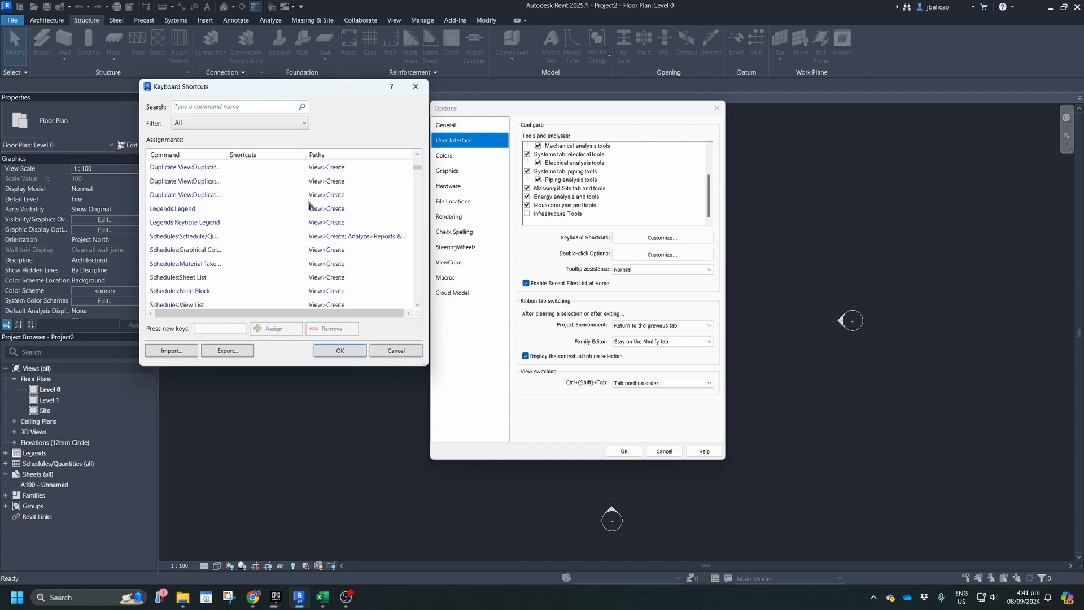
scroll(310, 206, down, 8)
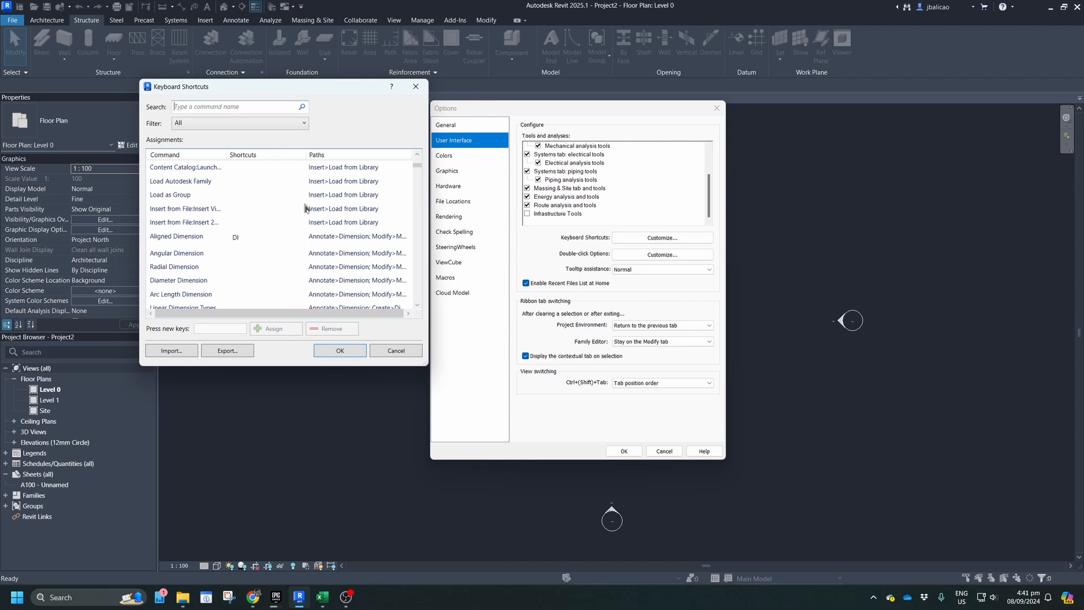
click(416, 86)
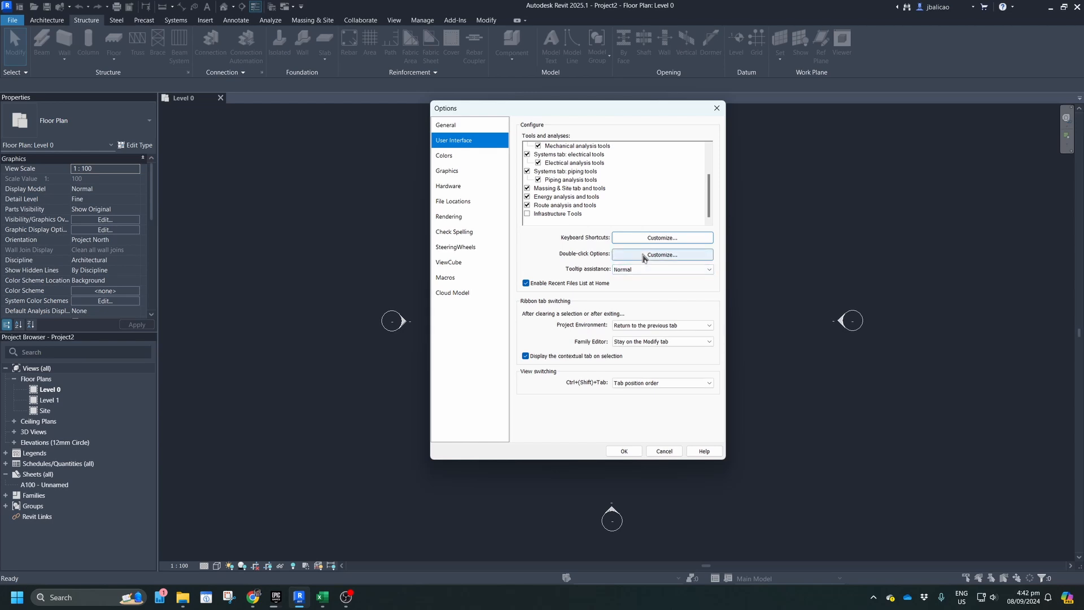
- Examine the double-click behaviors for each element type and close the options without changing them
click(647, 254)
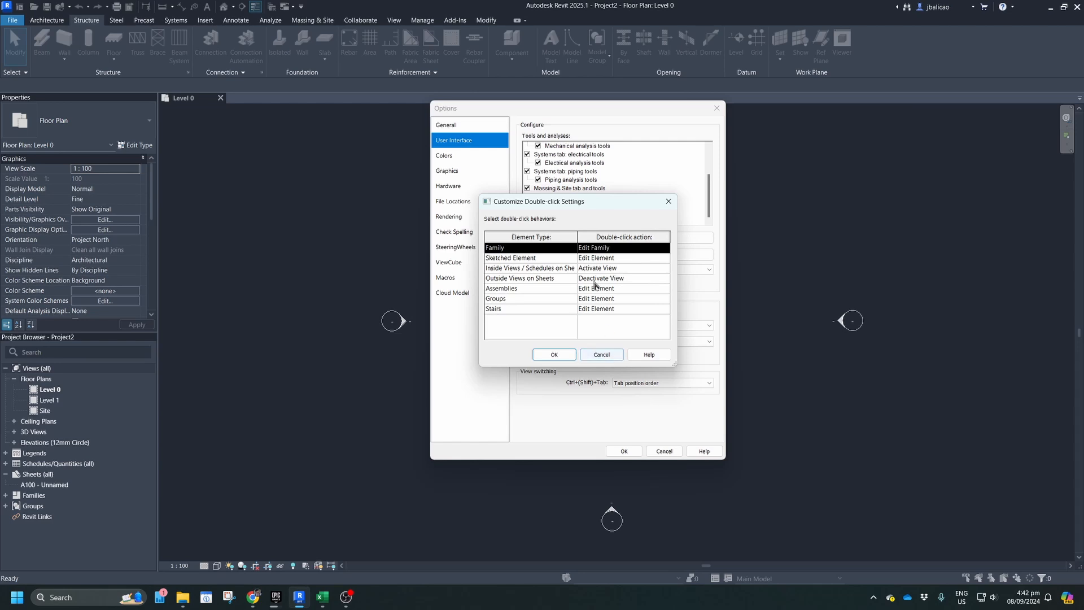
click(615, 356)
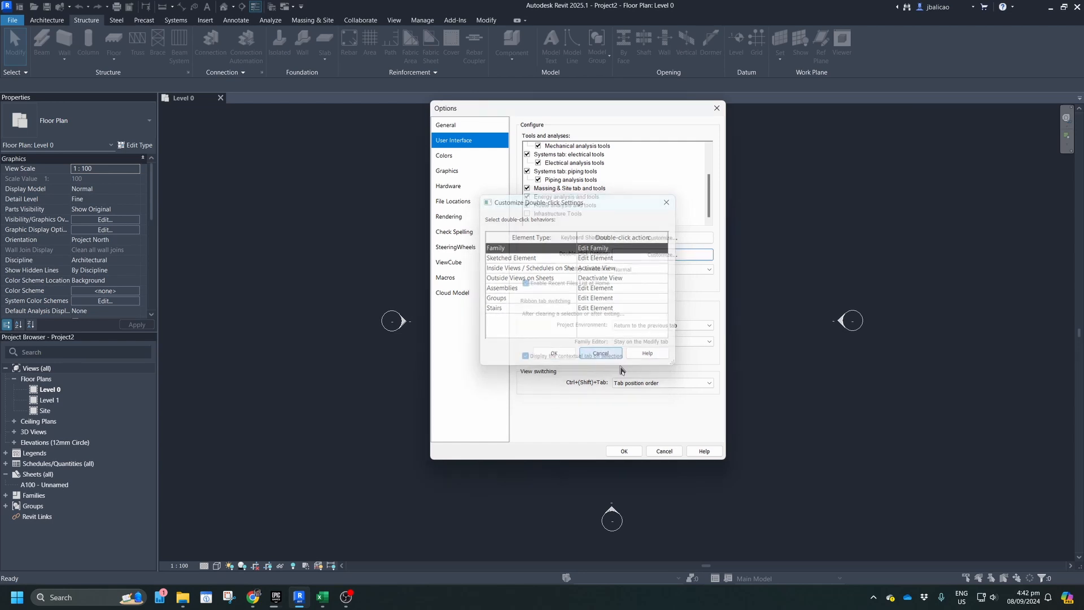
click(663, 451)
- Expand the Elevations list and open the East elevation from its marker in the Level 0 floor plan
click(852, 326)
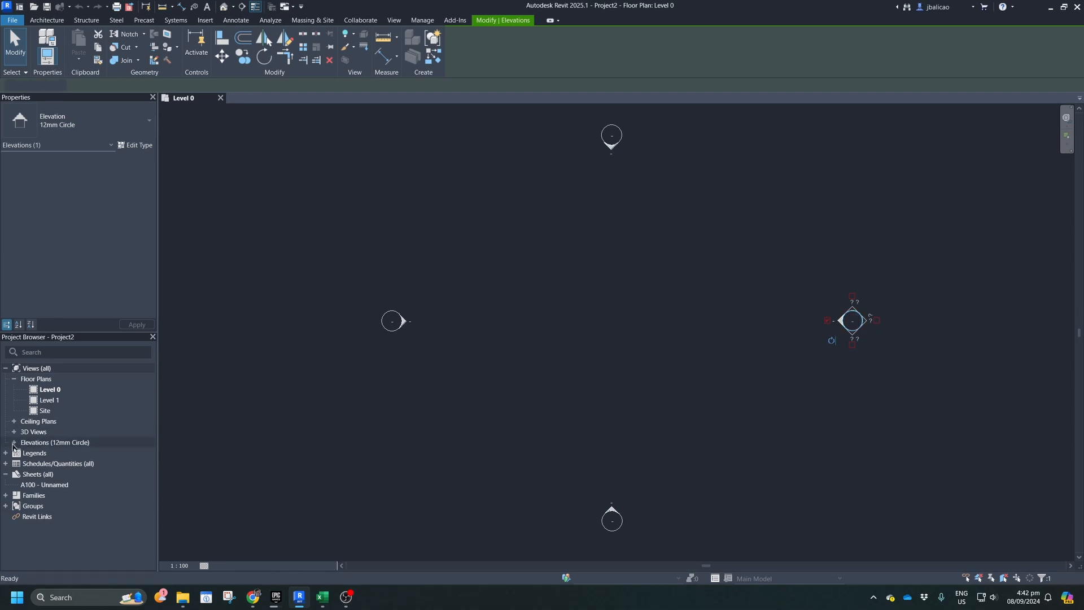
double_click(53, 443)
click(47, 456)
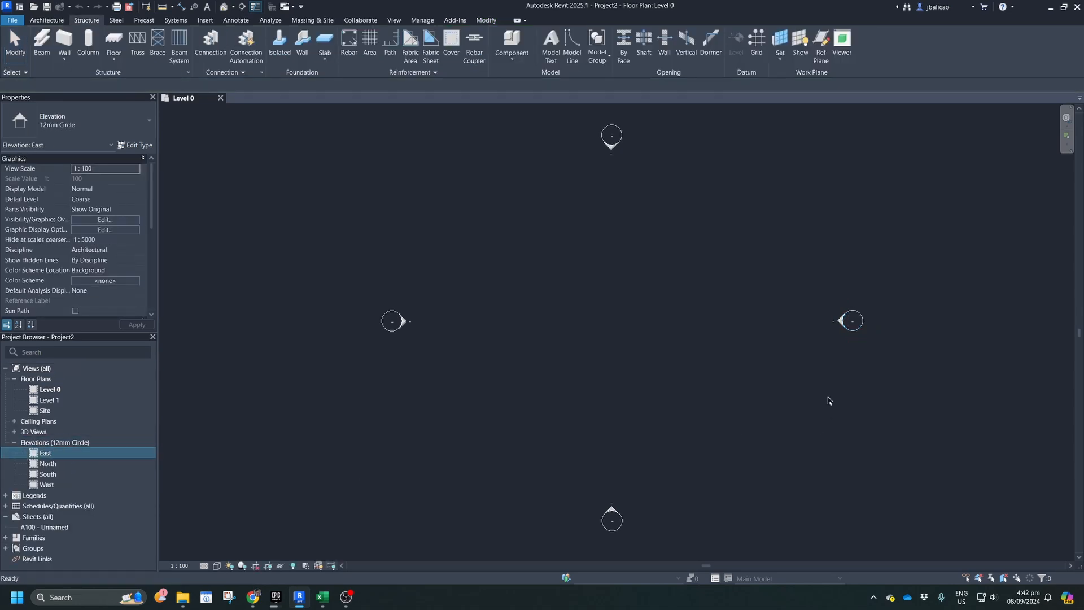
click(853, 322)
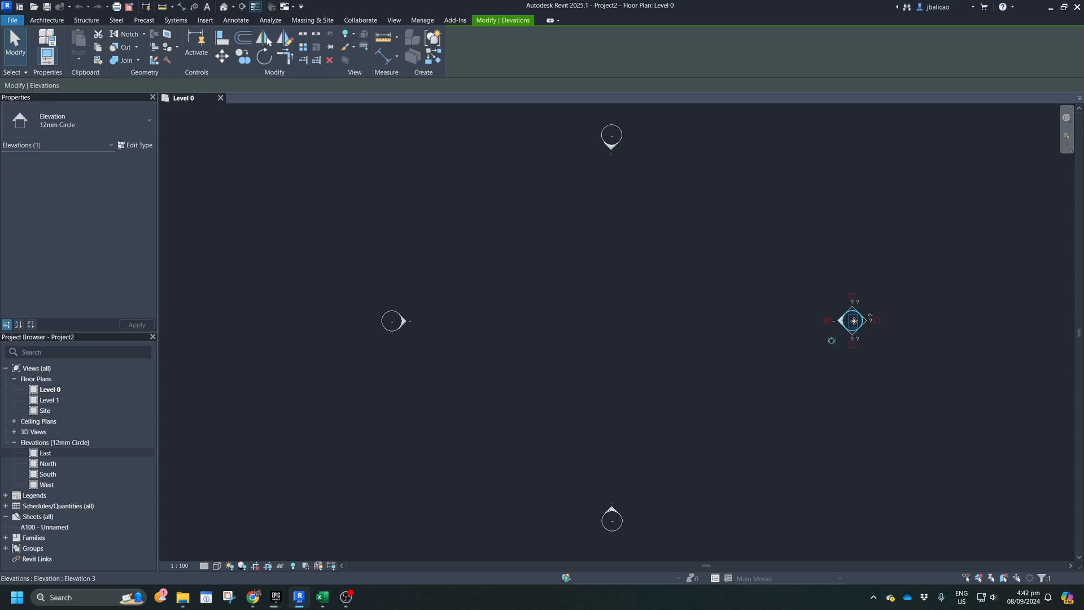
double_click(854, 321)
scroll(794, 363, down, 2)
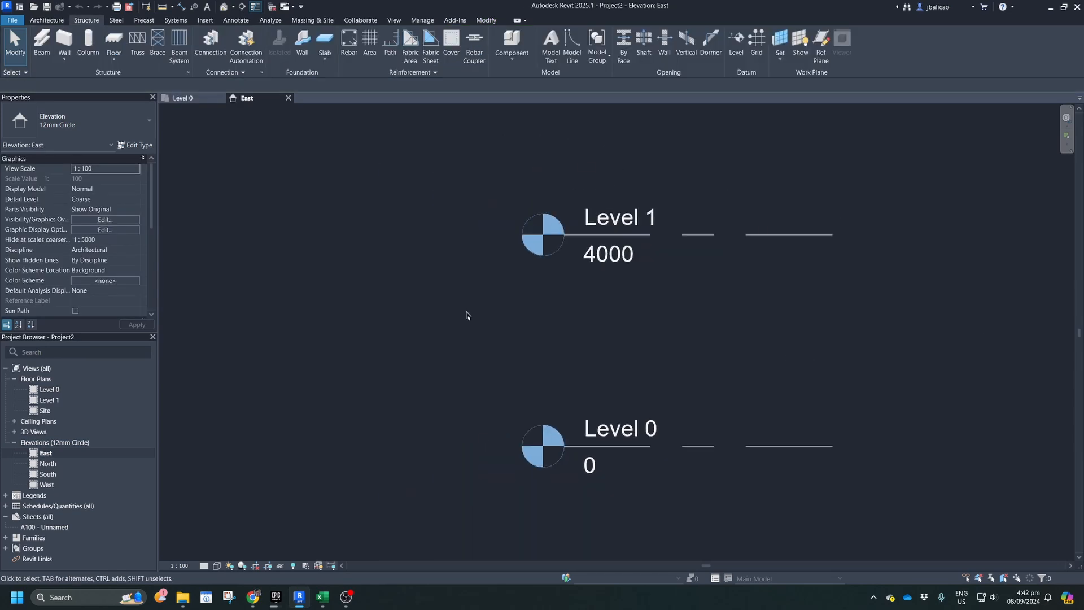
middle_drag(869, 256, 817, 269)
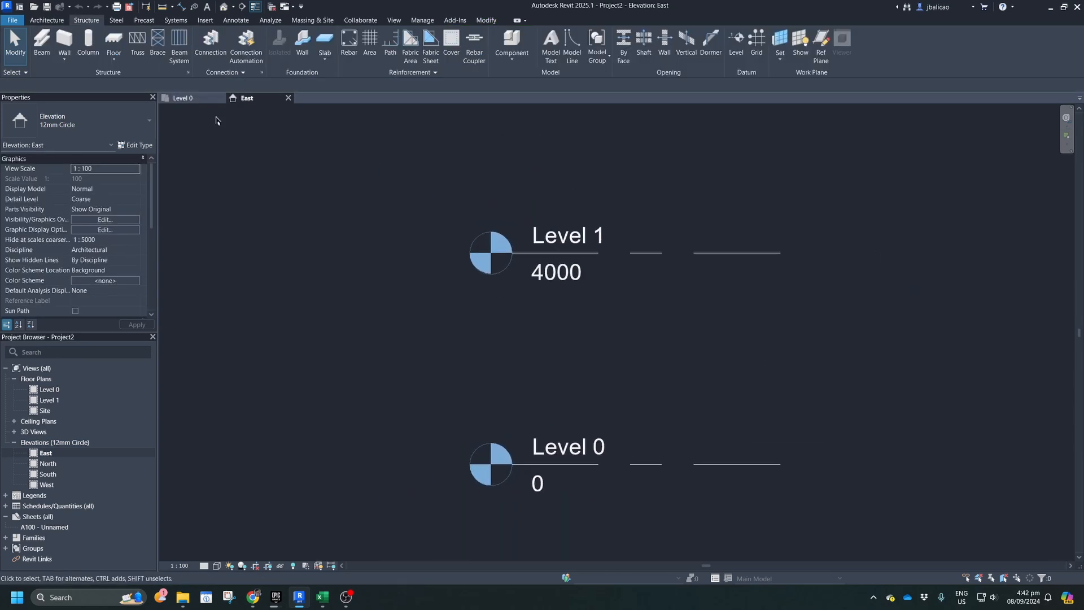
- Open the West, North and South elevations from their markers in the Level 0 floor plan
click(187, 97)
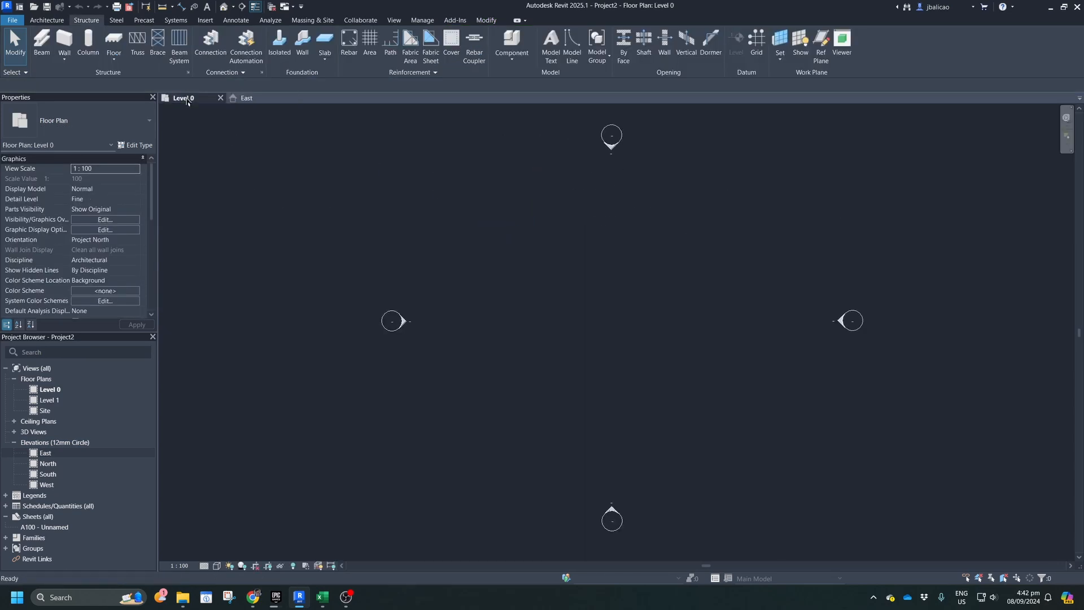
double_click(411, 322)
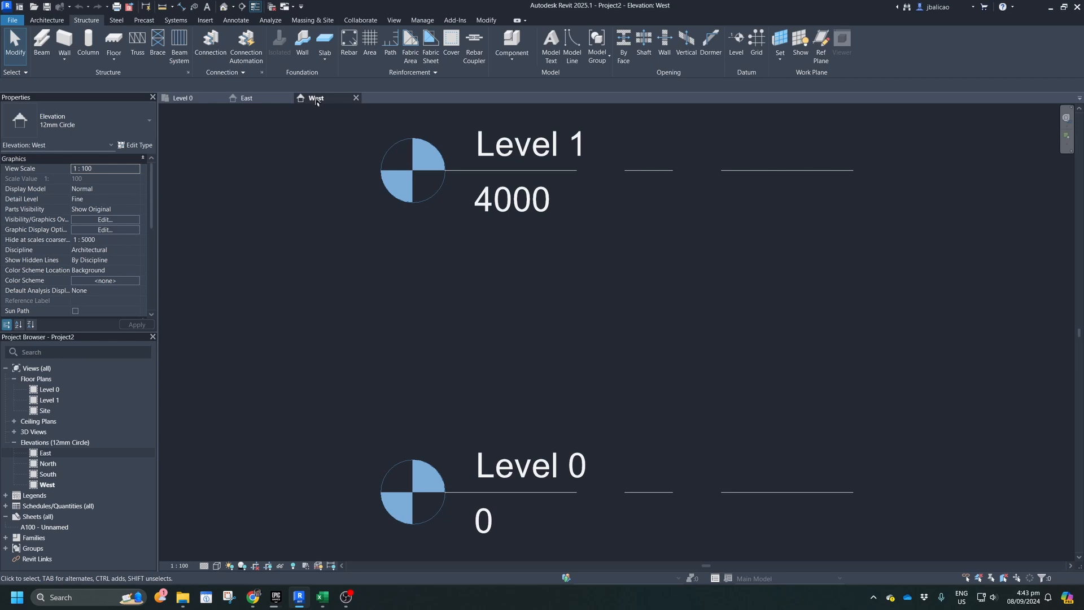
click(192, 98)
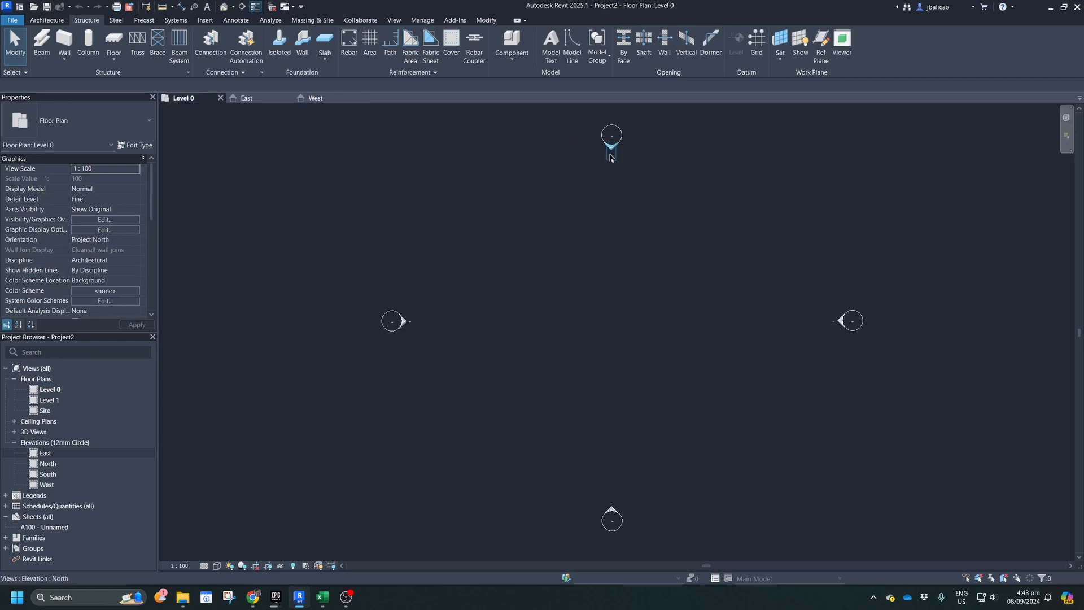
double_click(612, 157)
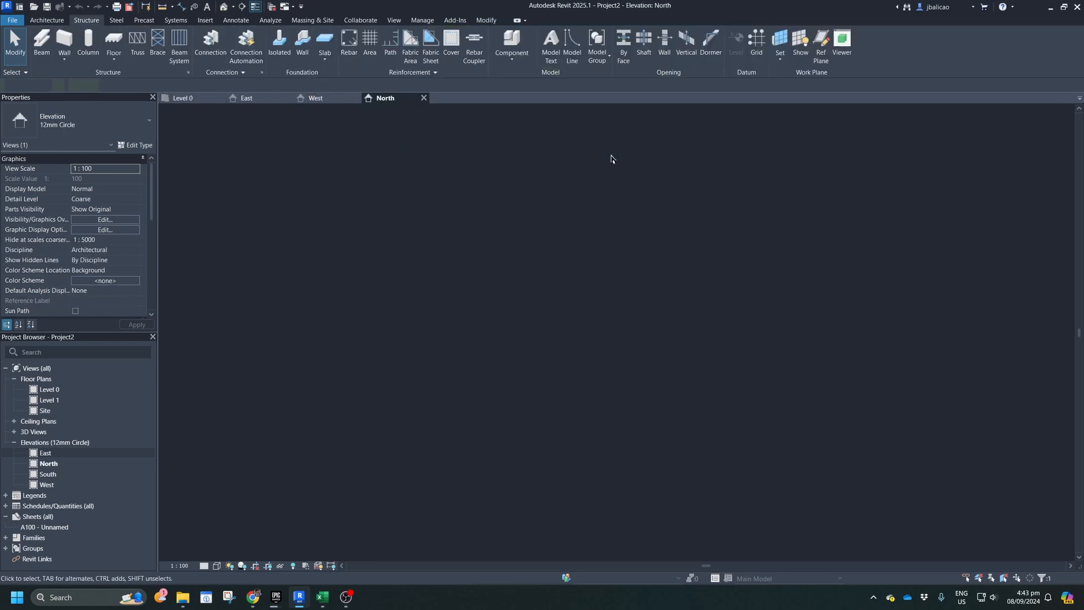
click(174, 100)
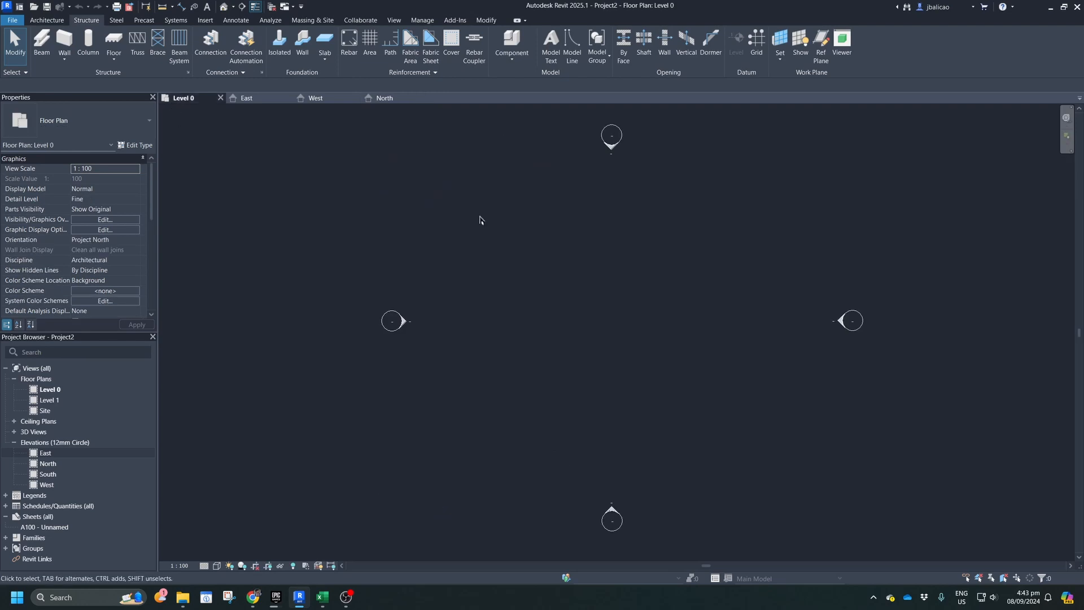
double_click(613, 505)
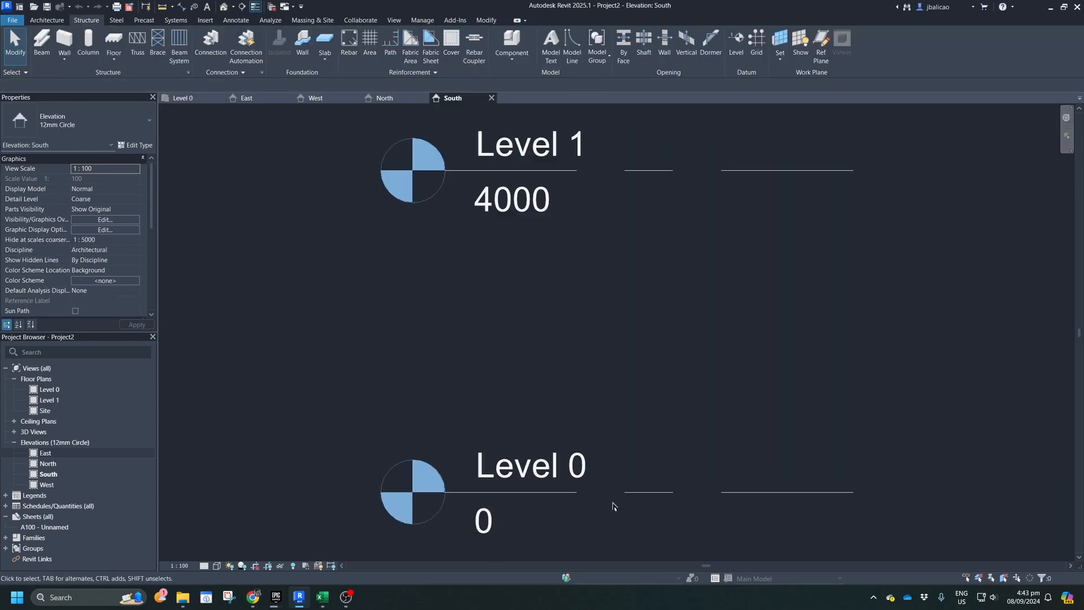
- Examine the tooltip assistance choices and the tab switching settings in the User Interface options
click(12, 19)
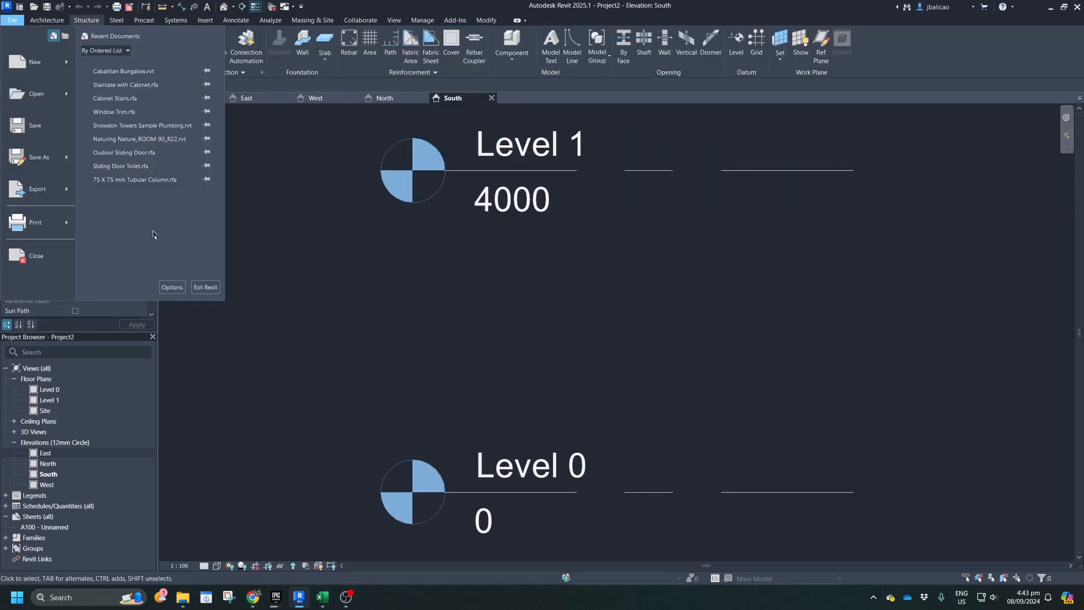
click(172, 285)
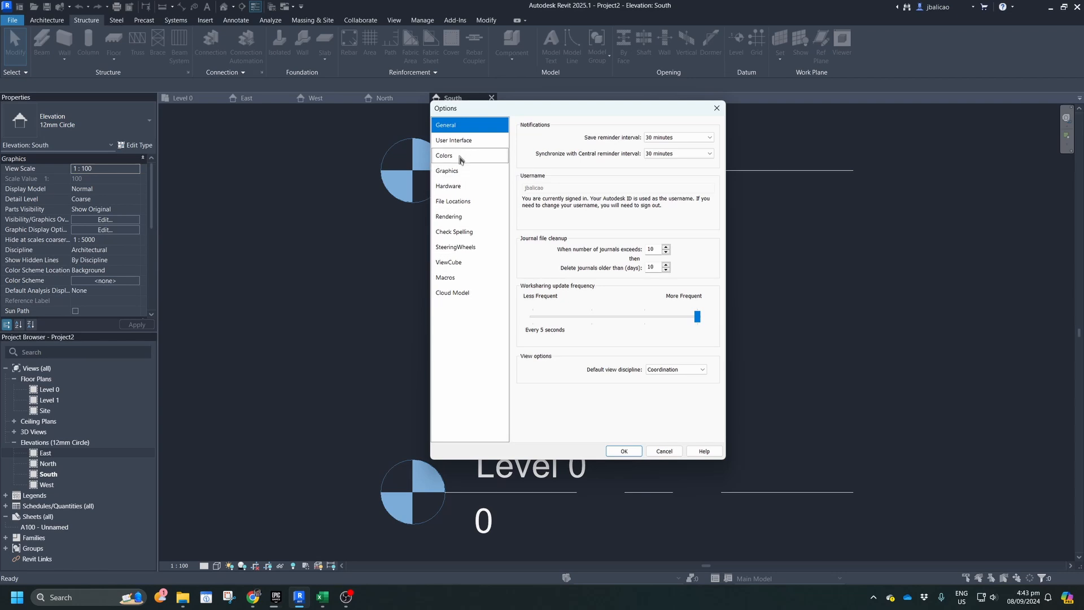
click(453, 140)
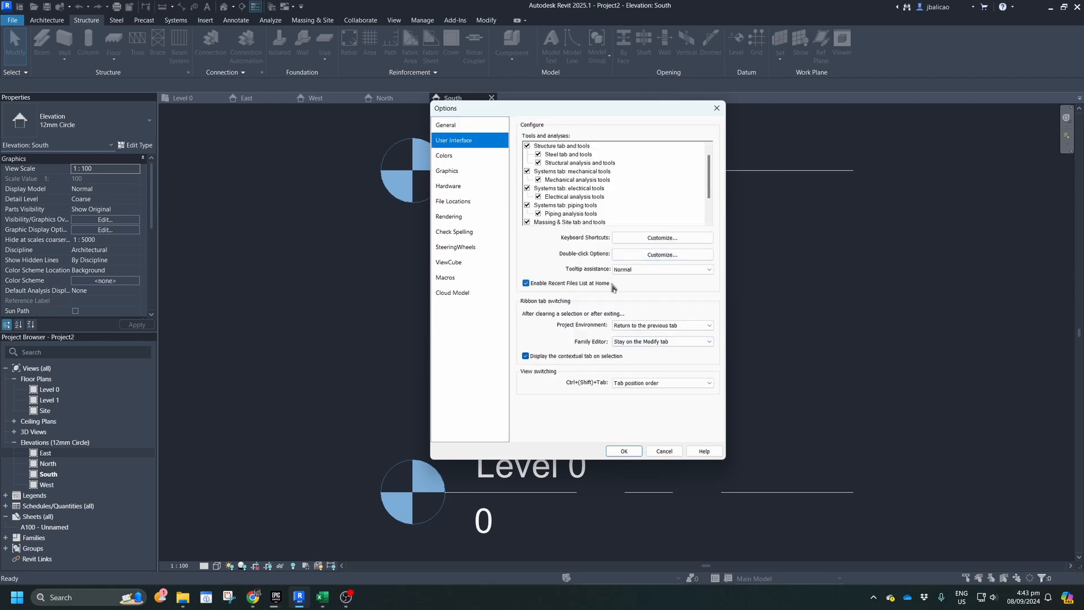
click(648, 270)
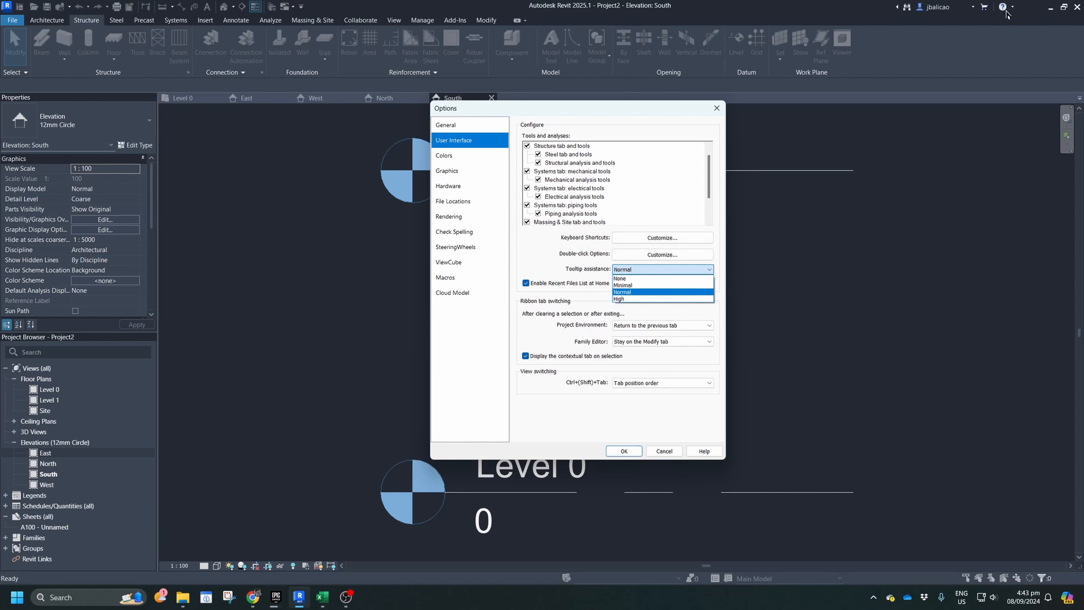
click(583, 304)
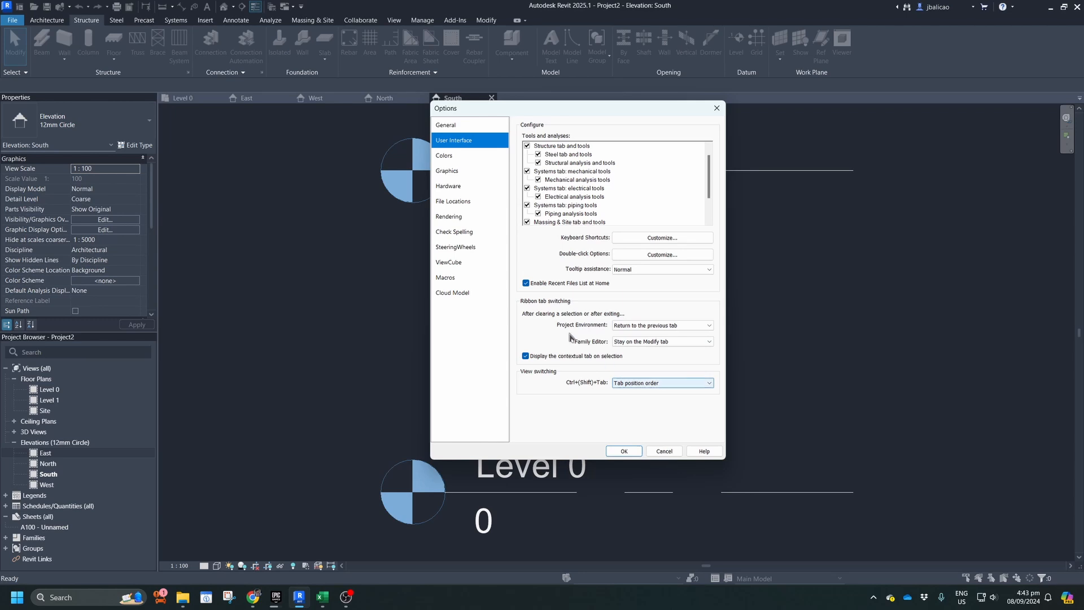
- Set the canvas color scheme to Light in the Colors options and apply the change
click(462, 158)
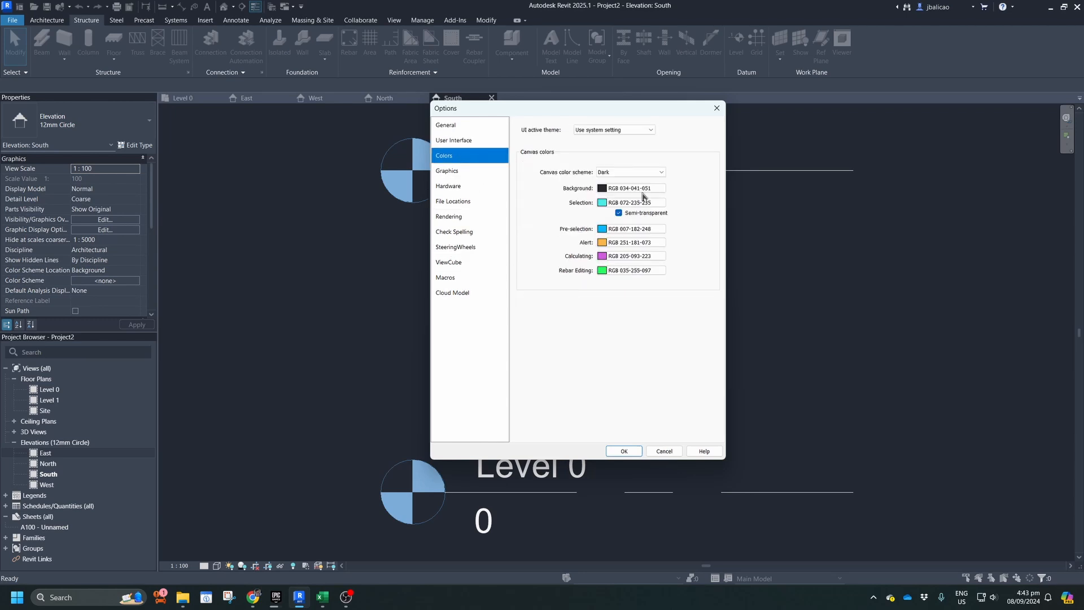
click(615, 172)
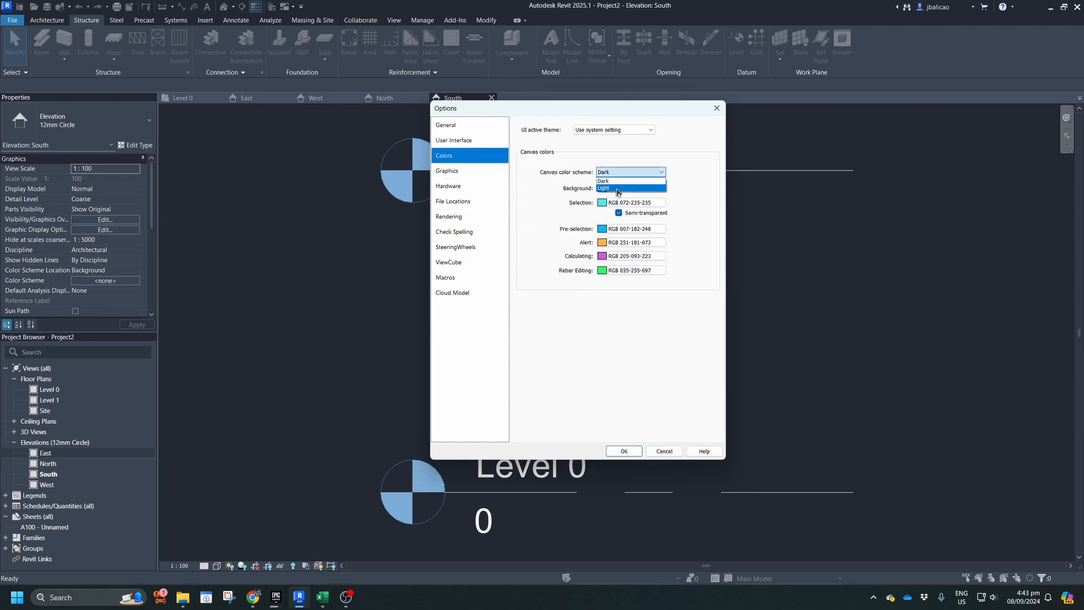
click(617, 189)
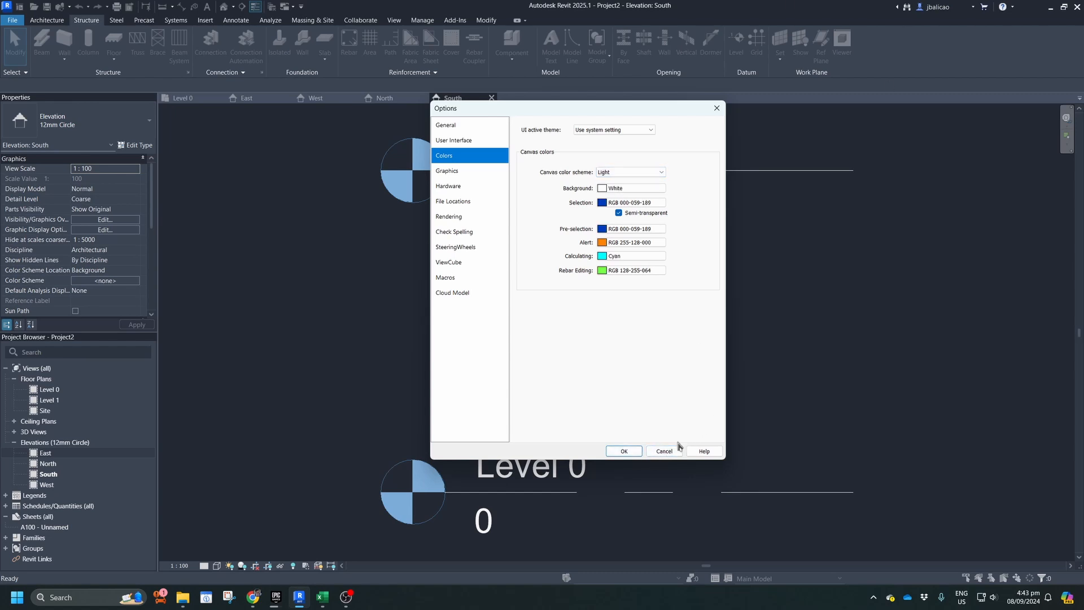
click(623, 450)
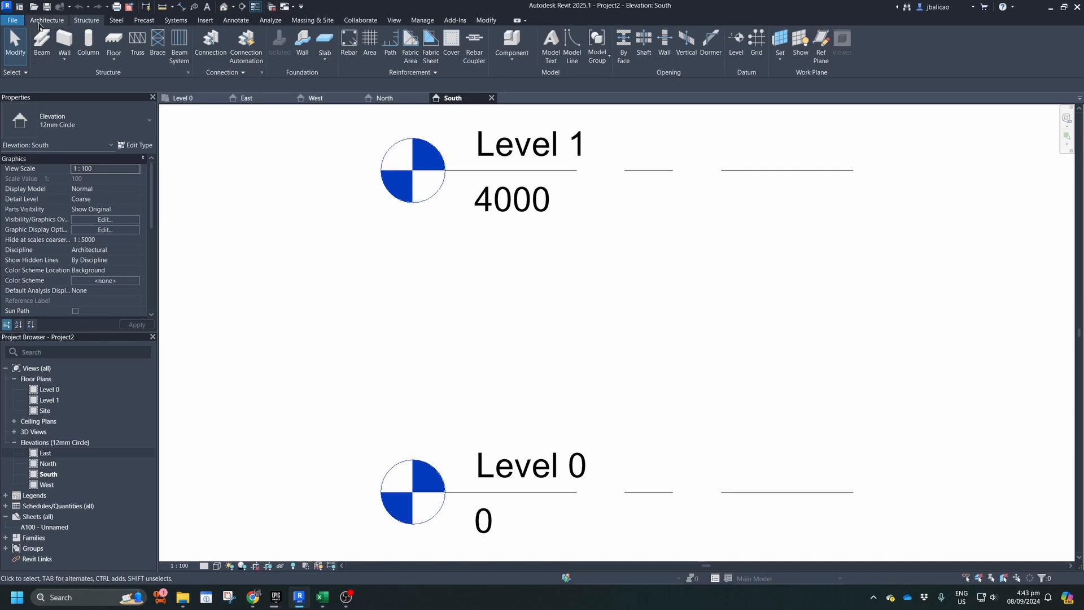
- Set the canvas color scheme back to Dark in the Colors options and apply the change
click(13, 20)
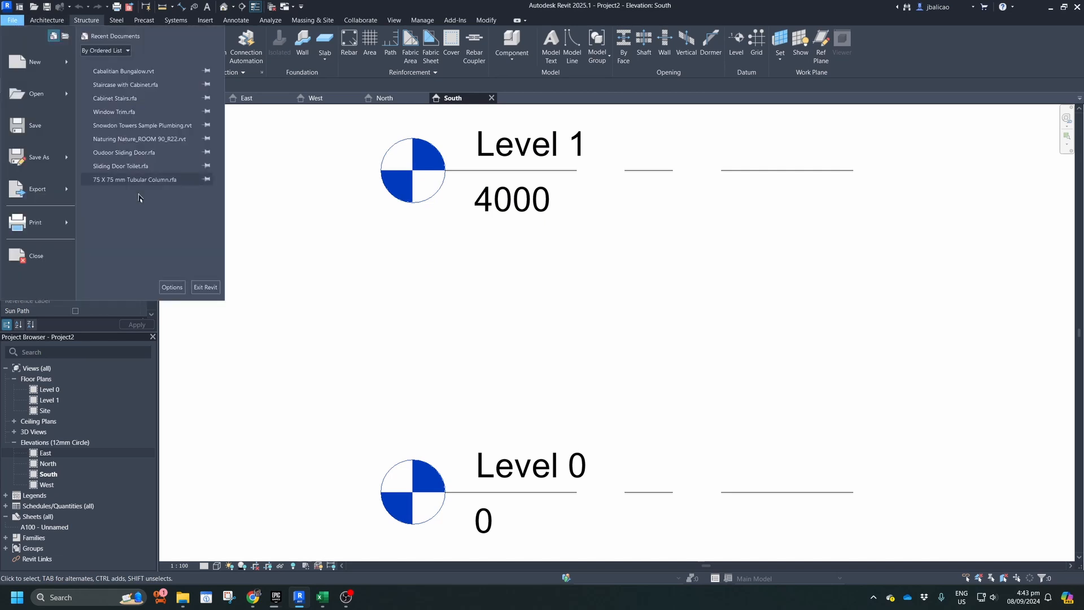
click(178, 285)
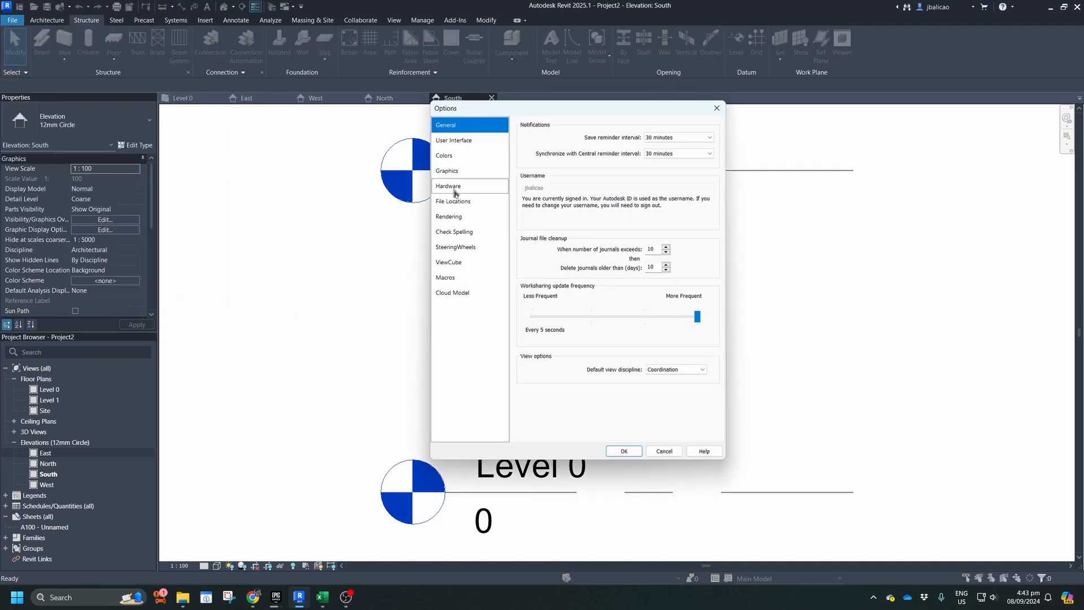
click(446, 156)
click(630, 172)
click(621, 181)
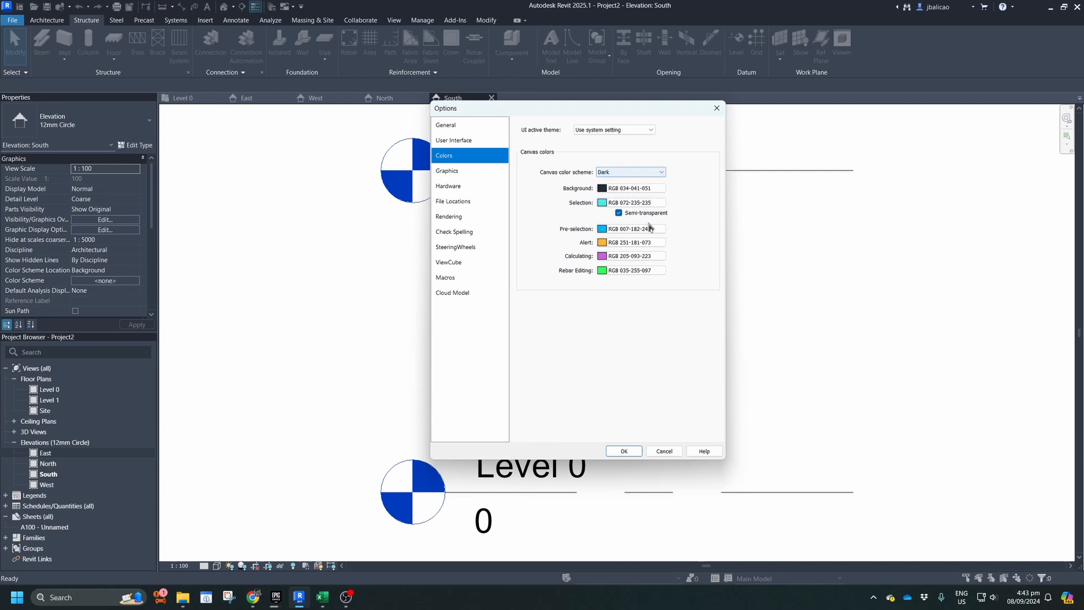
click(625, 451)
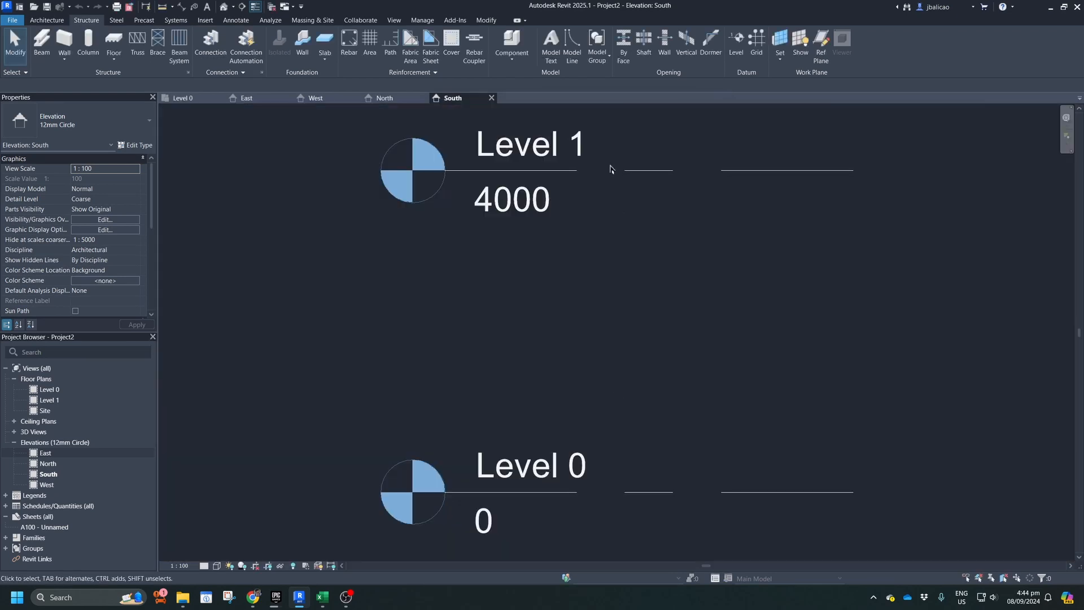
scroll(533, 257, down, 3)
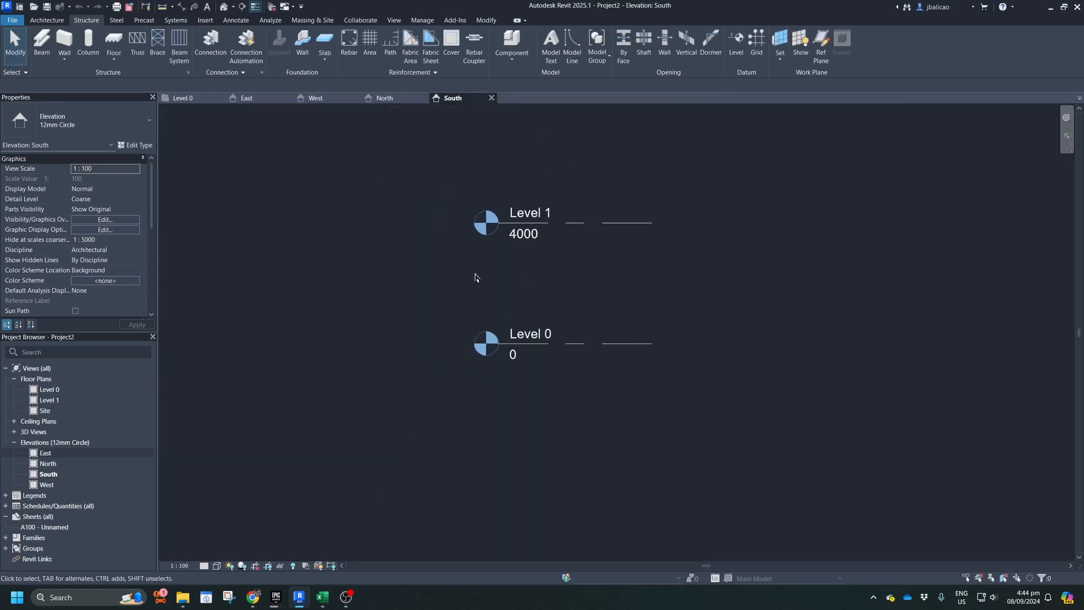
- Open the default 3D view of the project
middle_drag(409, 196, 433, 215)
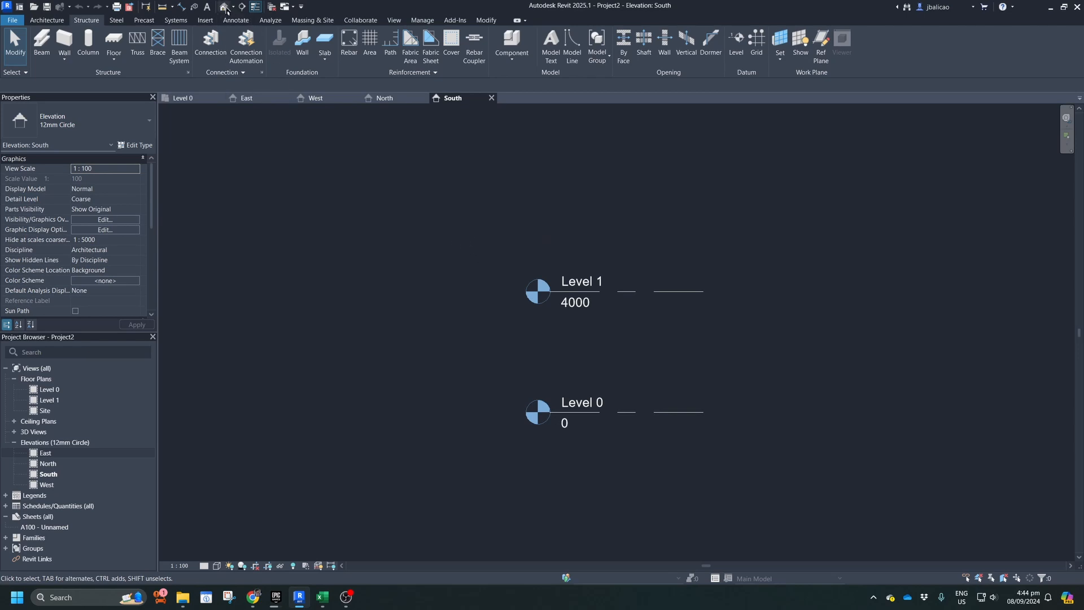
click(223, 6)
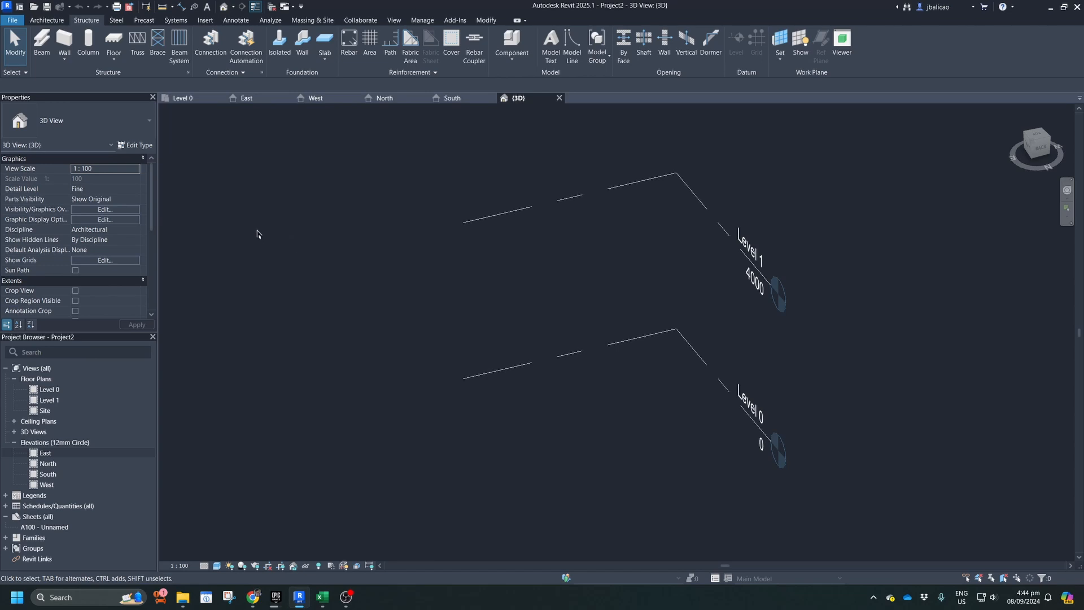
- Try the Light canvas color scheme in the Colors options
click(13, 20)
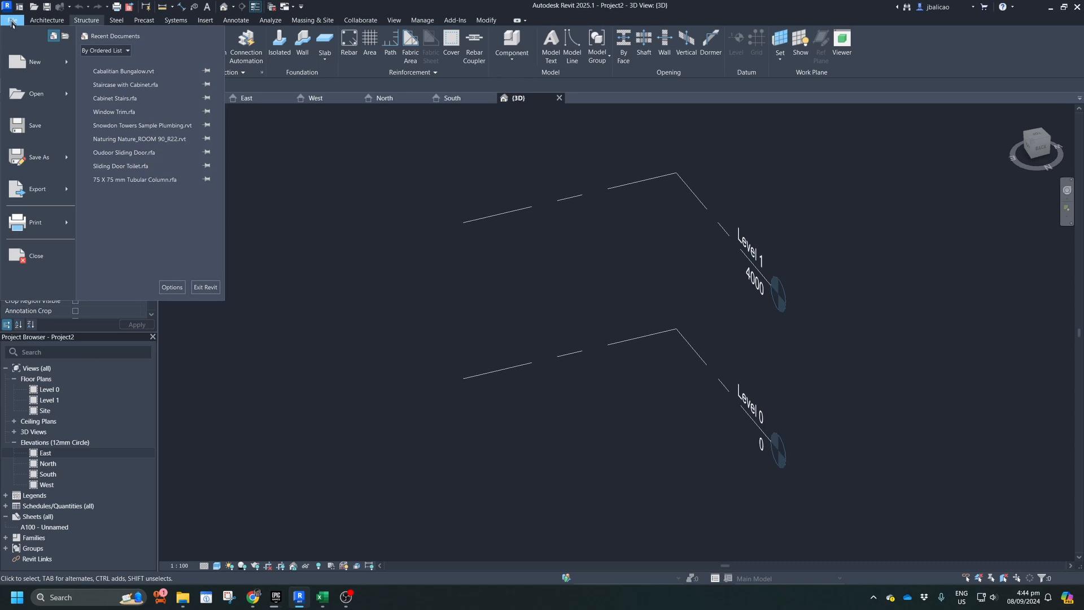
click(175, 289)
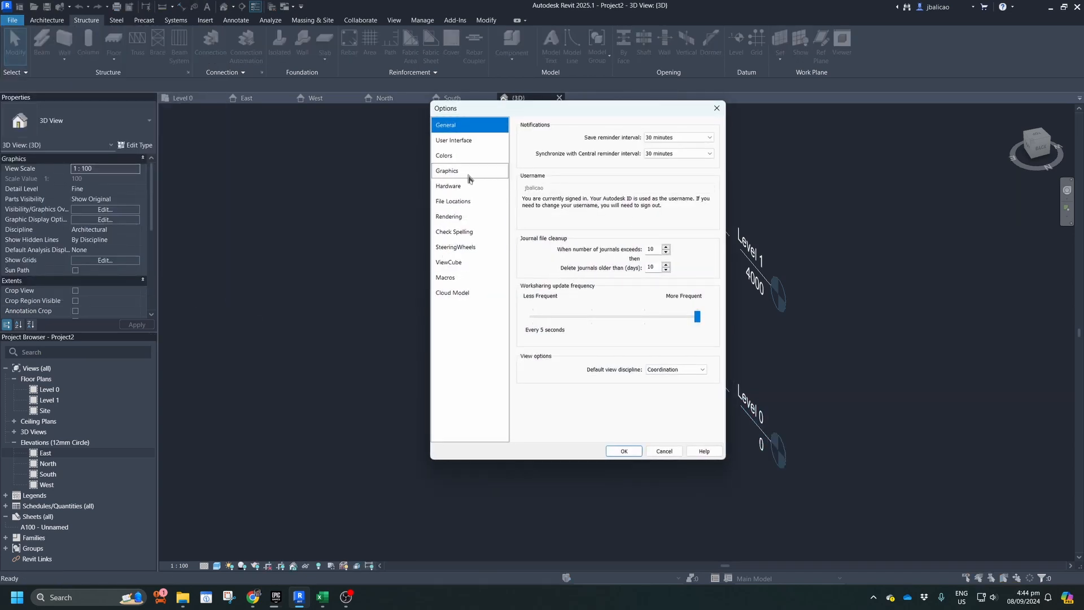
click(444, 155)
click(632, 172)
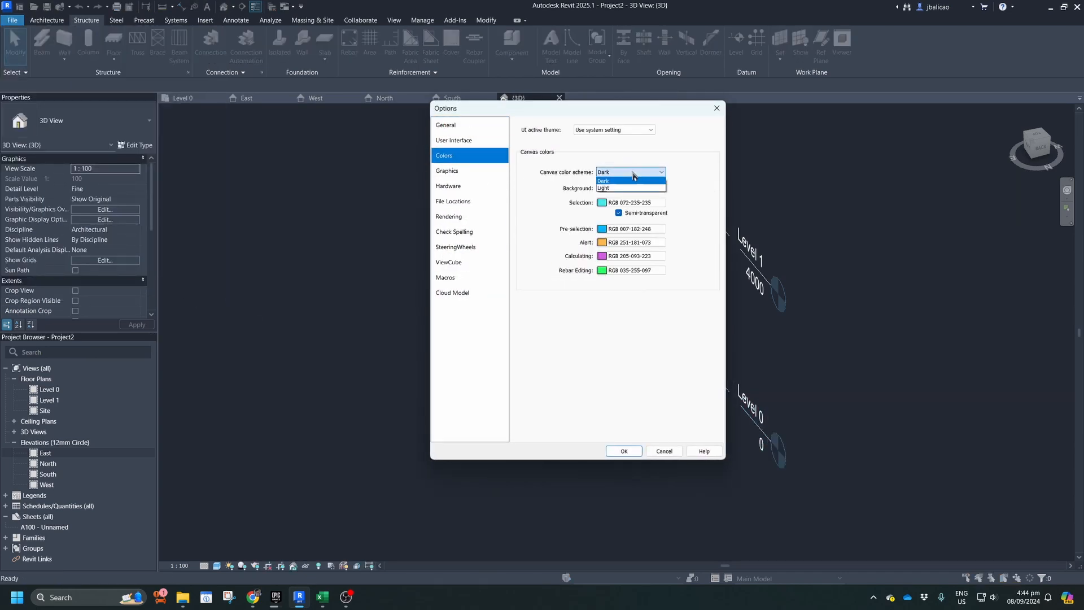
click(617, 188)
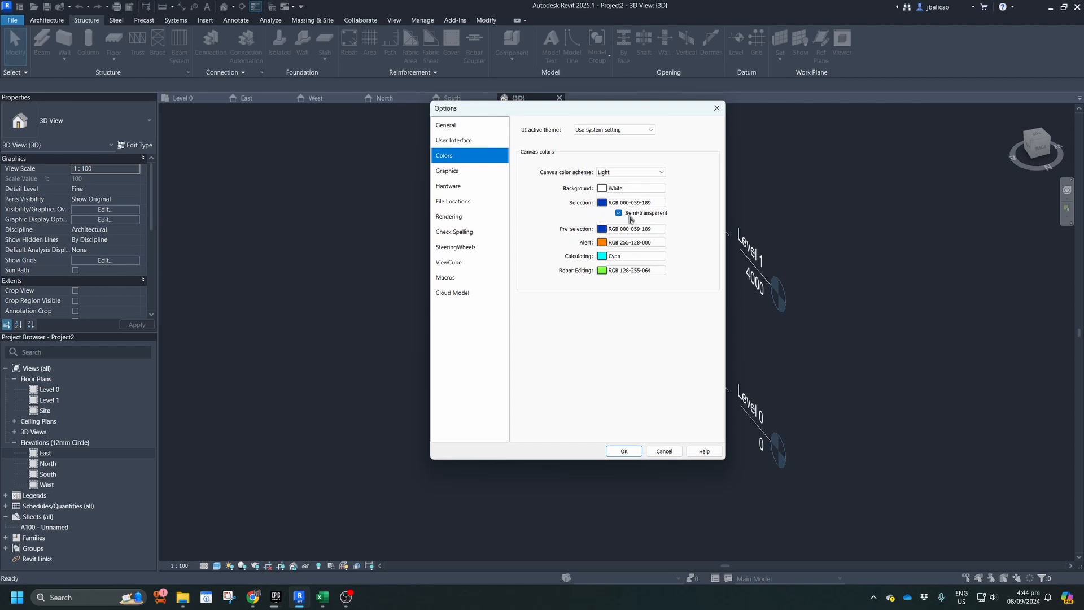
- Try Blue as the selection color for the Light canvas scheme and discard all the option changes
click(609, 203)
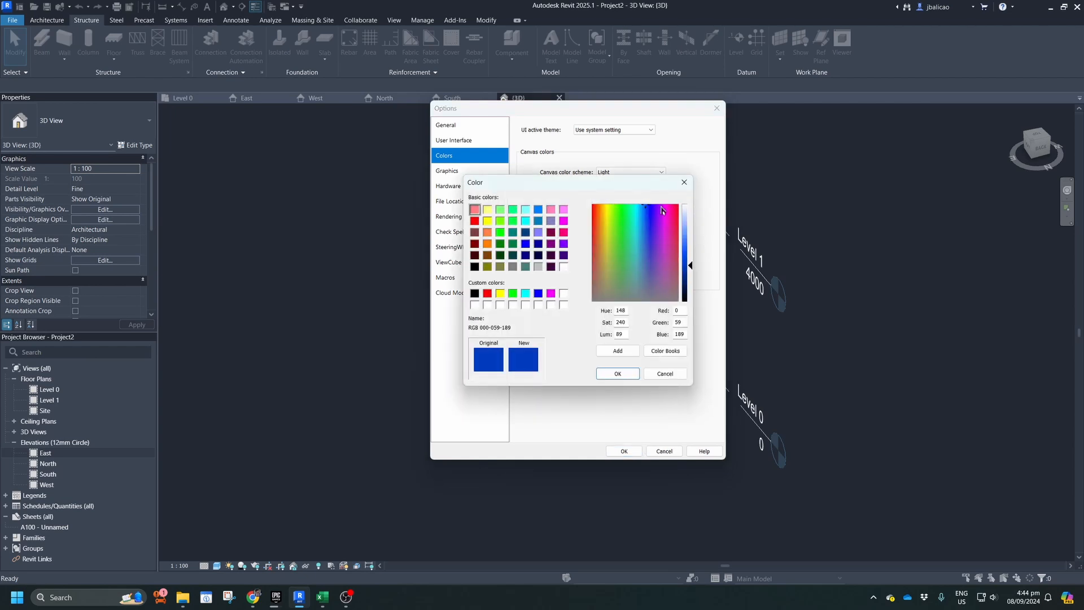
click(684, 182)
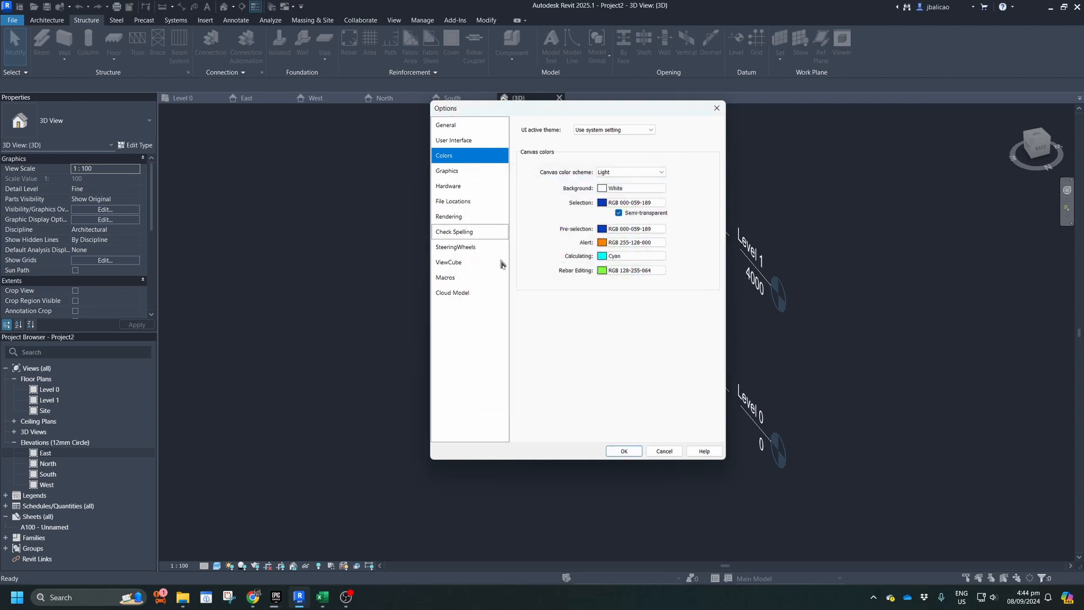
click(616, 206)
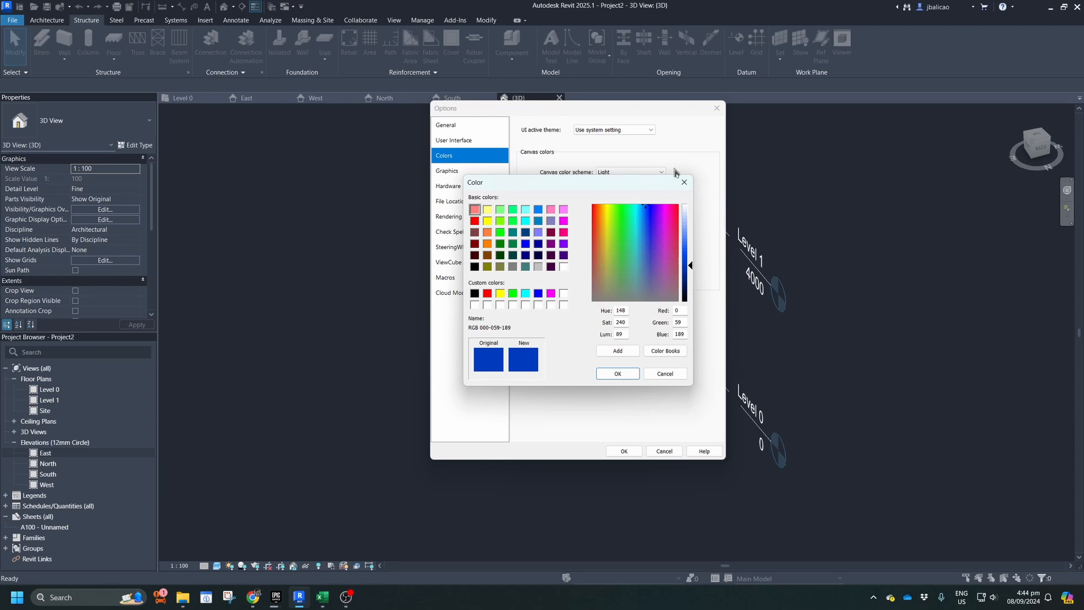
click(684, 182)
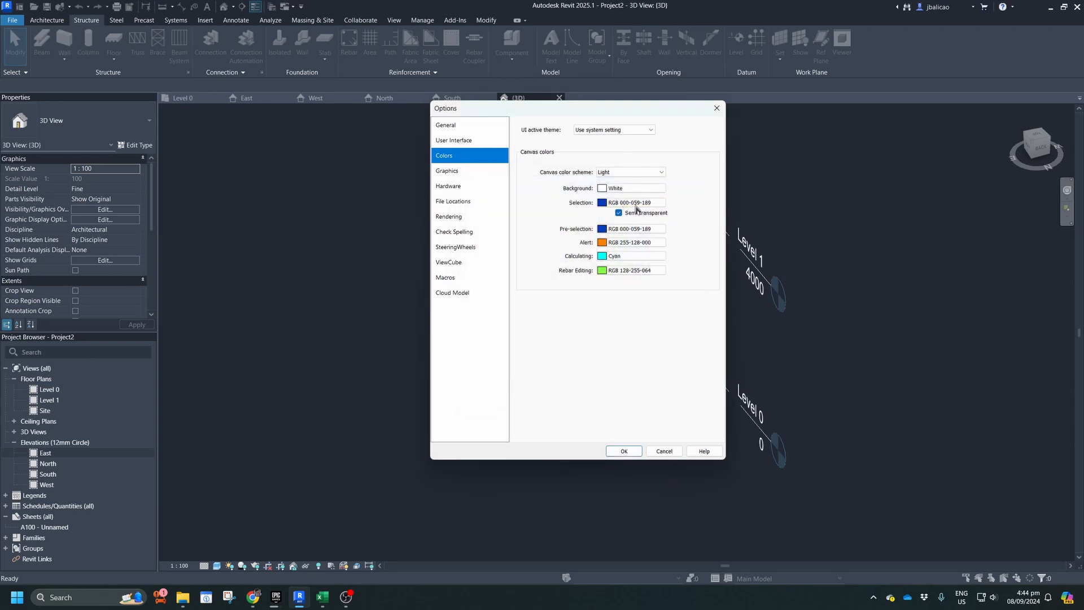
click(608, 208)
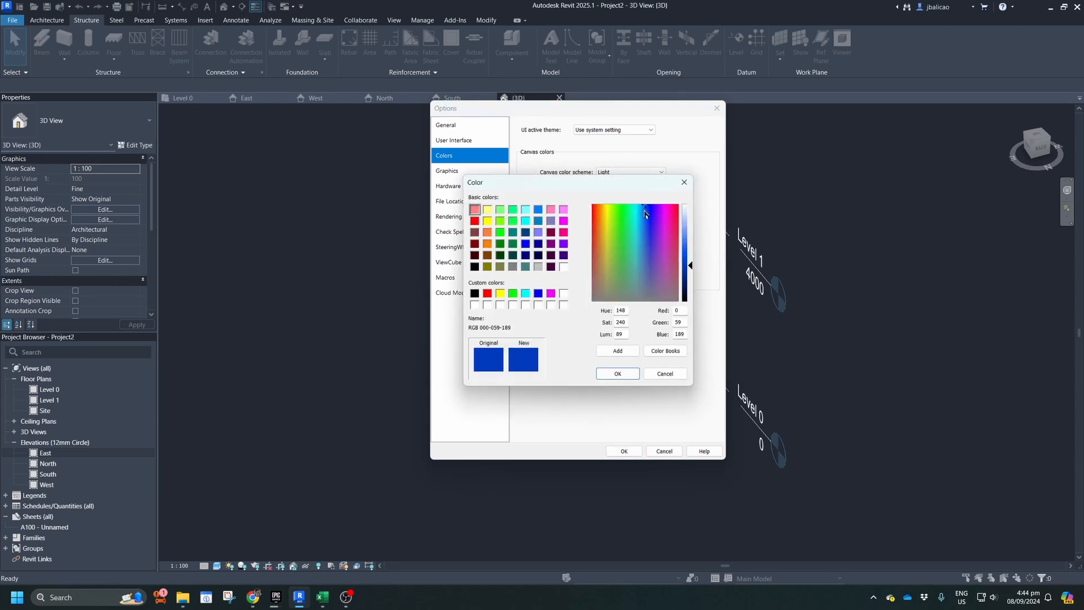
click(537, 295)
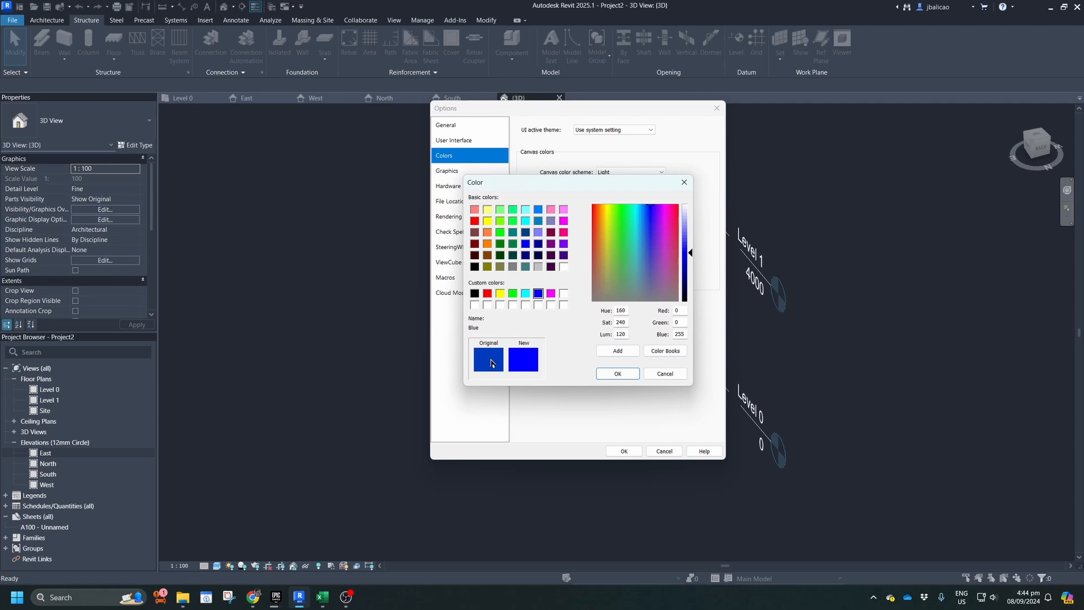
click(665, 374)
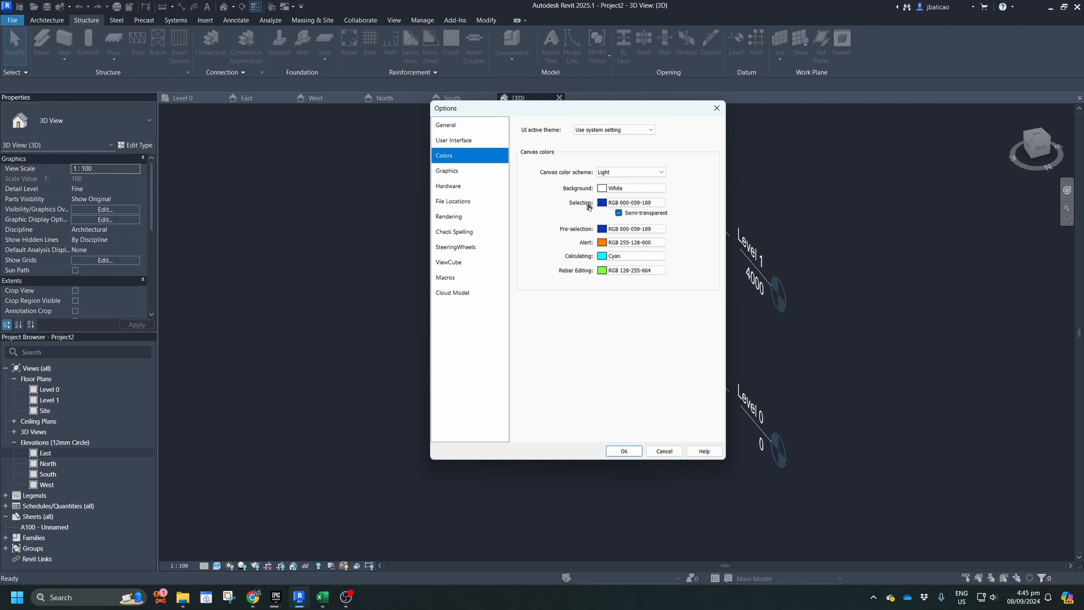
click(664, 451)
- Select Level 1 and Level 0 in turn in the 3D view to check the selection and pre-selection colors
click(696, 205)
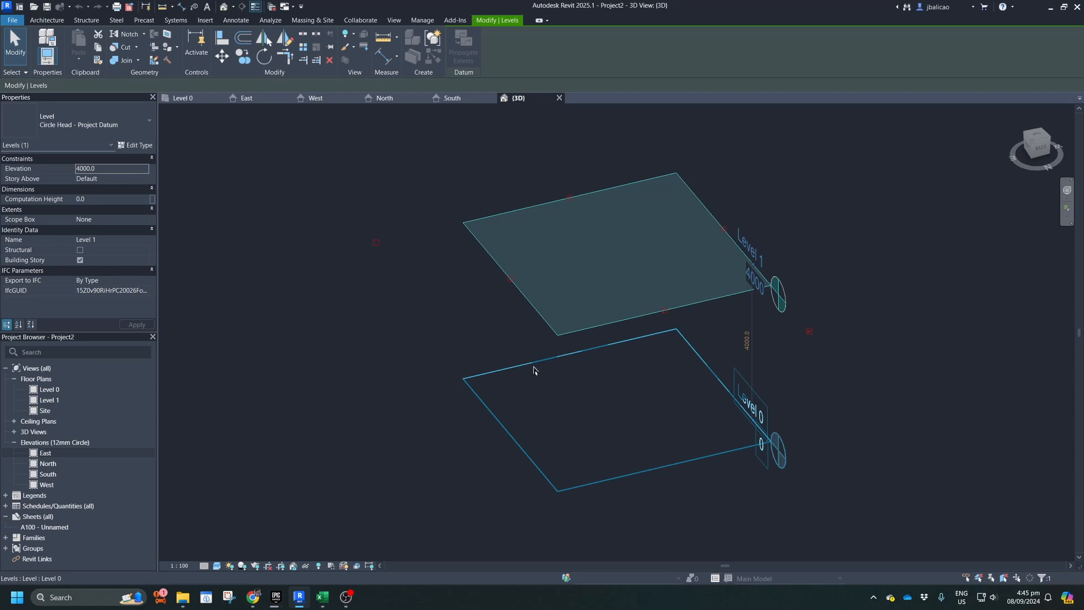
click(488, 376)
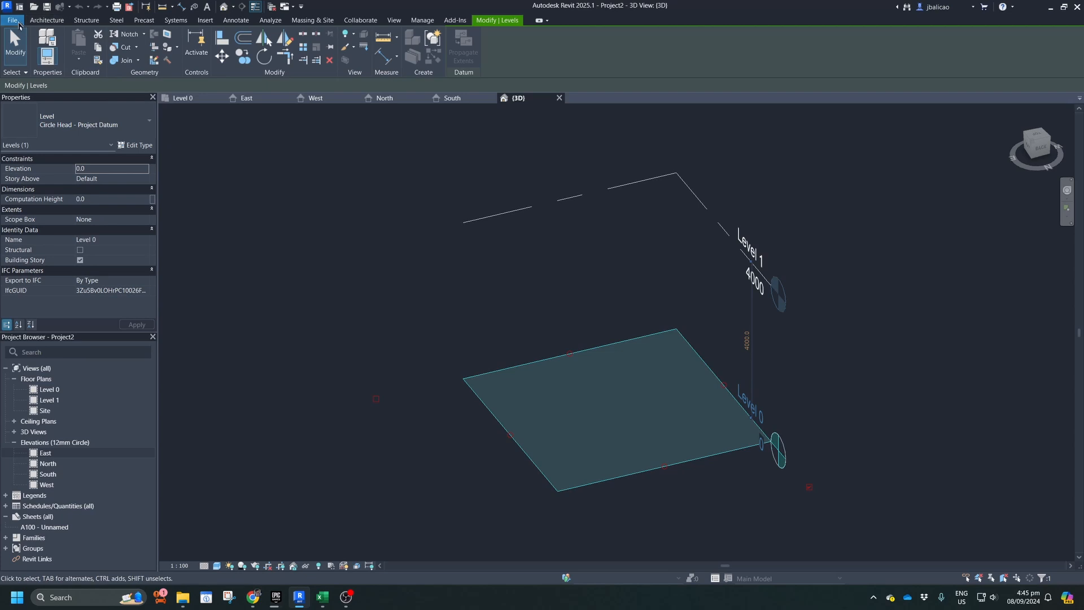
- Examine the canvas colors, the graphics settings and the hardware setup in the program options
click(19, 25)
click(171, 288)
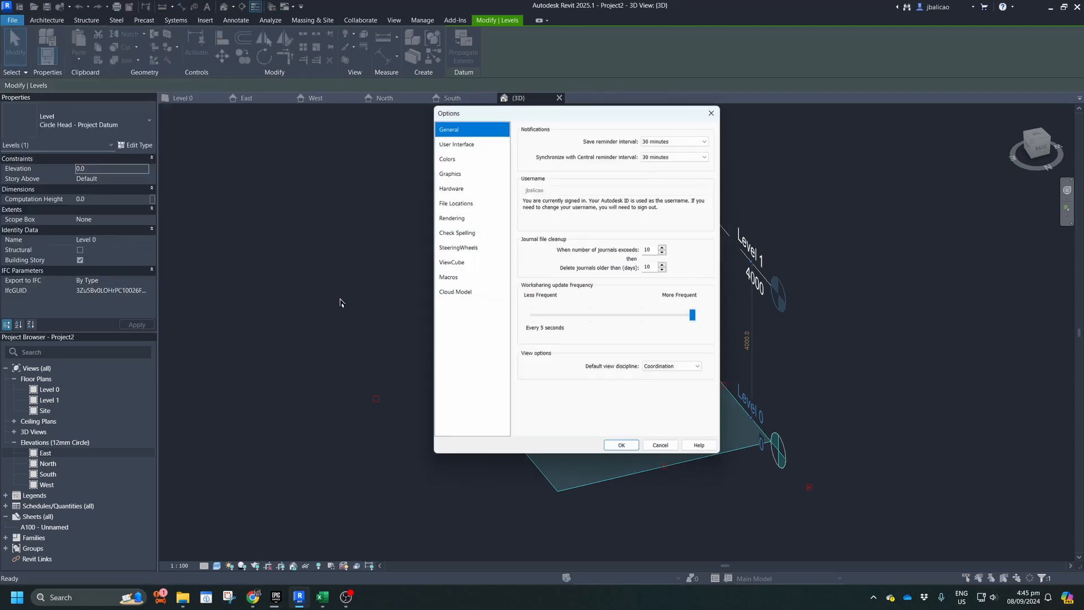
click(443, 155)
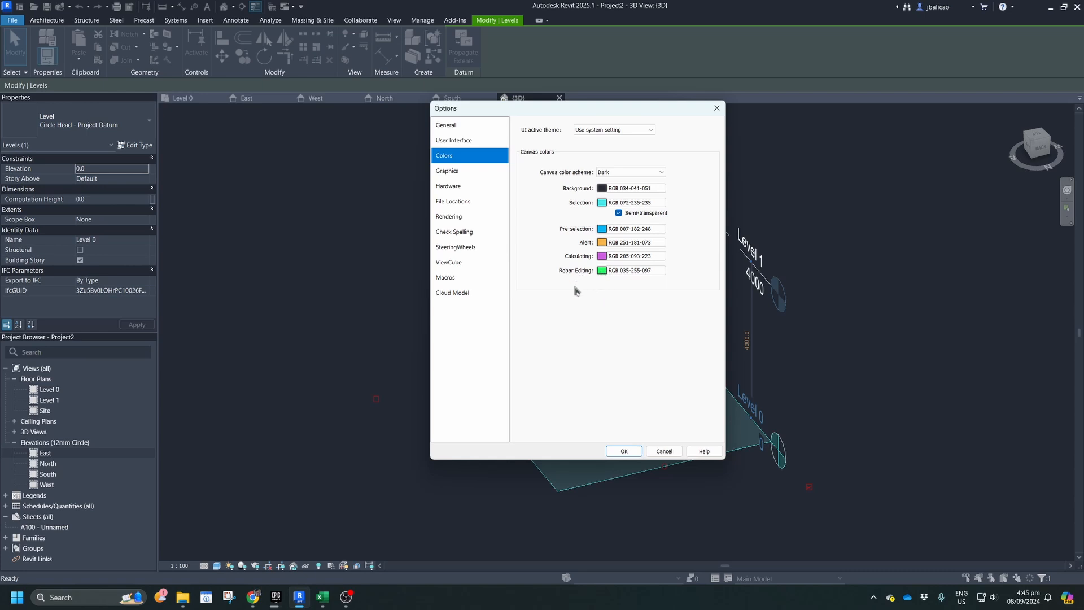
click(461, 171)
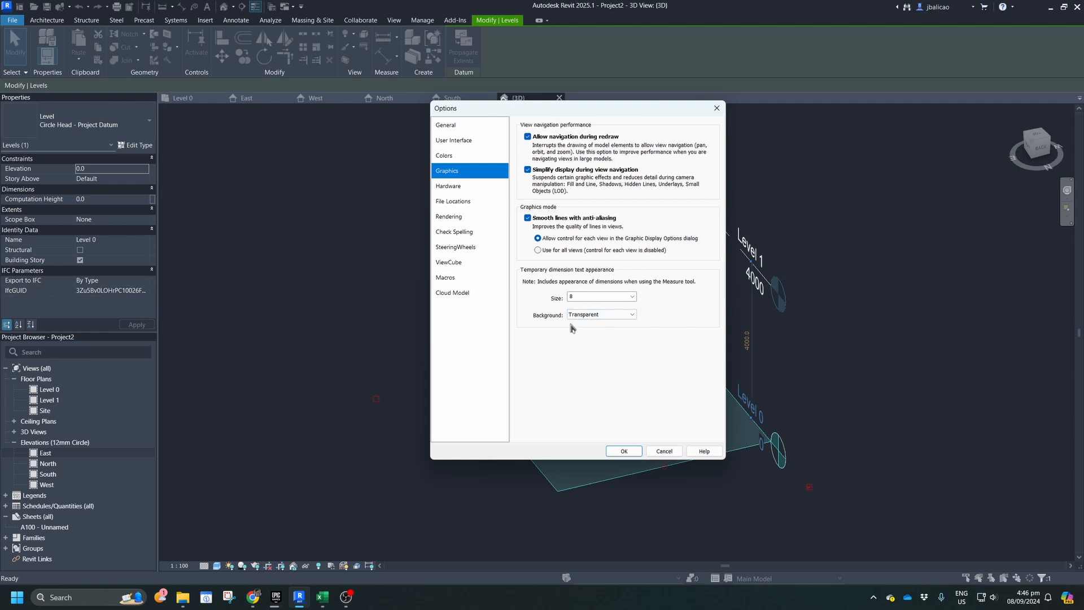
click(455, 186)
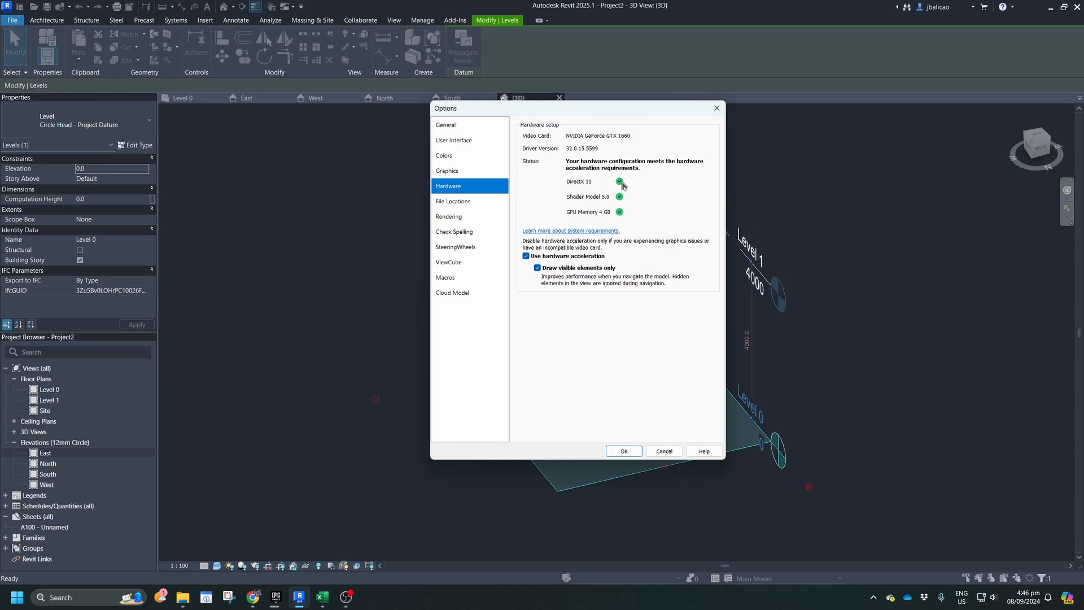
mouse_move(622, 184)
- Examine the project templates and default paths in the File Locations options and close them without changes
click(470, 204)
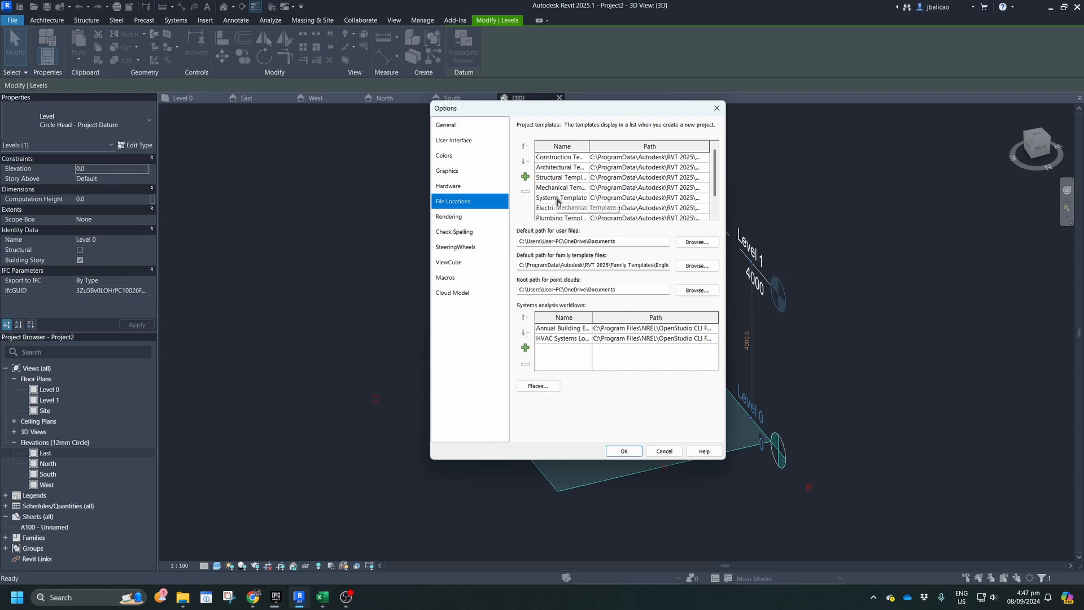
scroll(550, 206, down, 1)
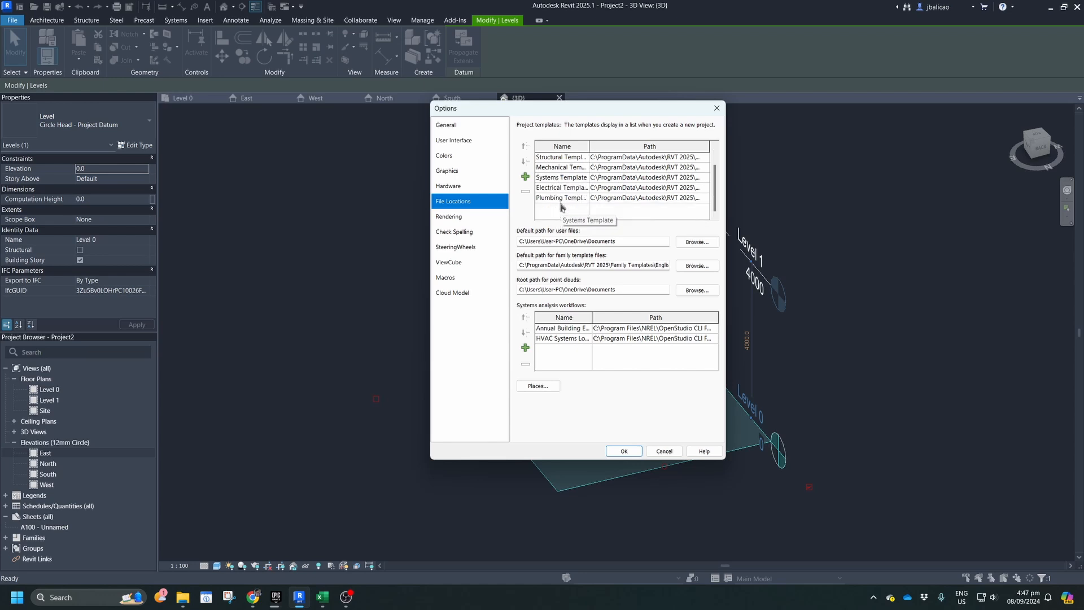
click(666, 453)
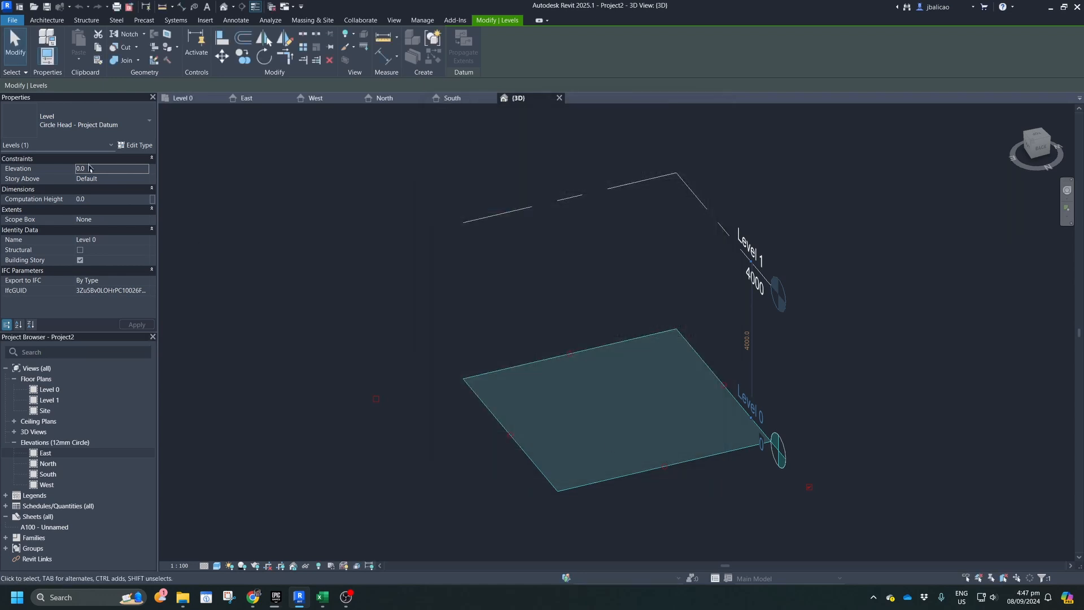
- Examine the template files offered for a new project, cancel its creation and return to the 3D view
click(19, 7)
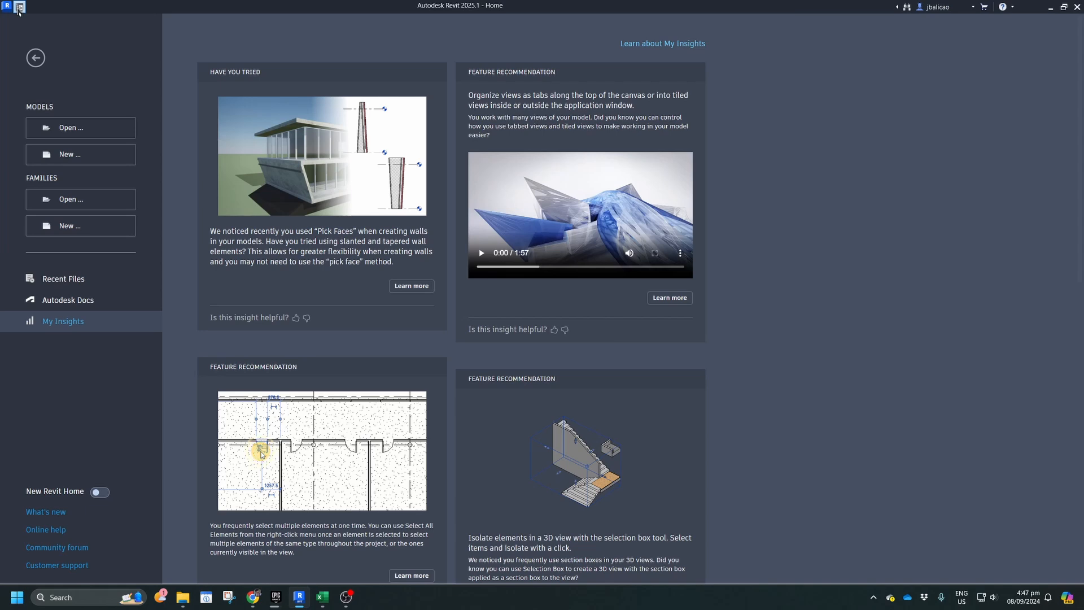
click(88, 161)
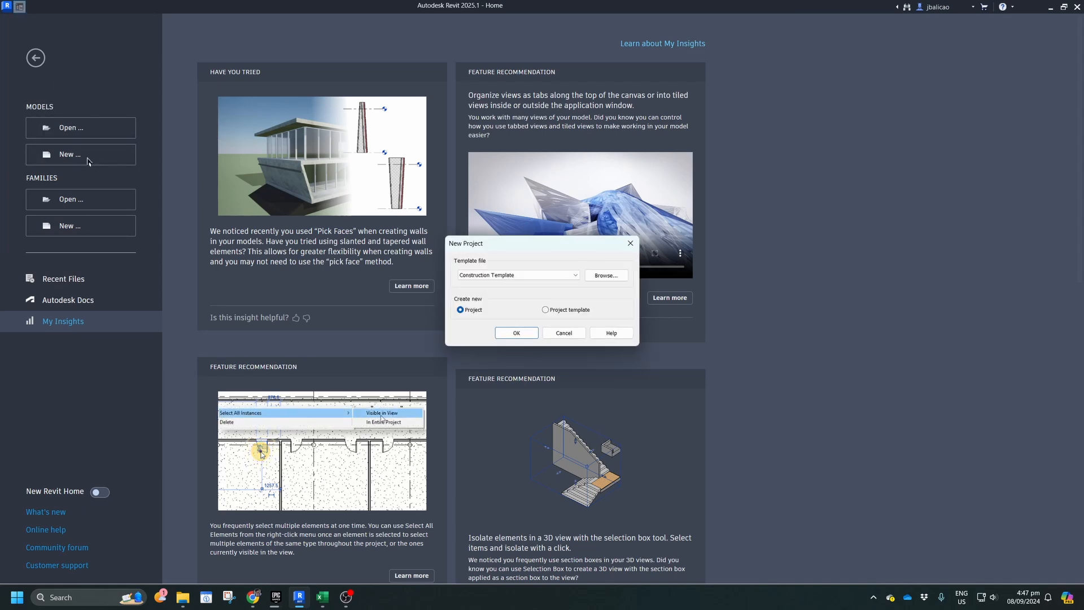
click(514, 276)
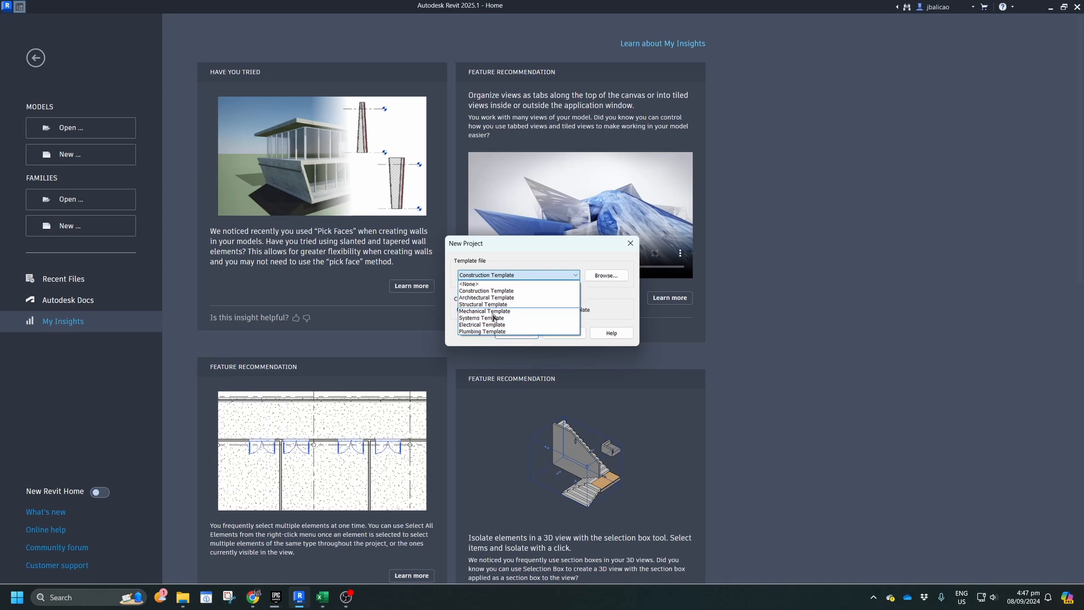
click(618, 314)
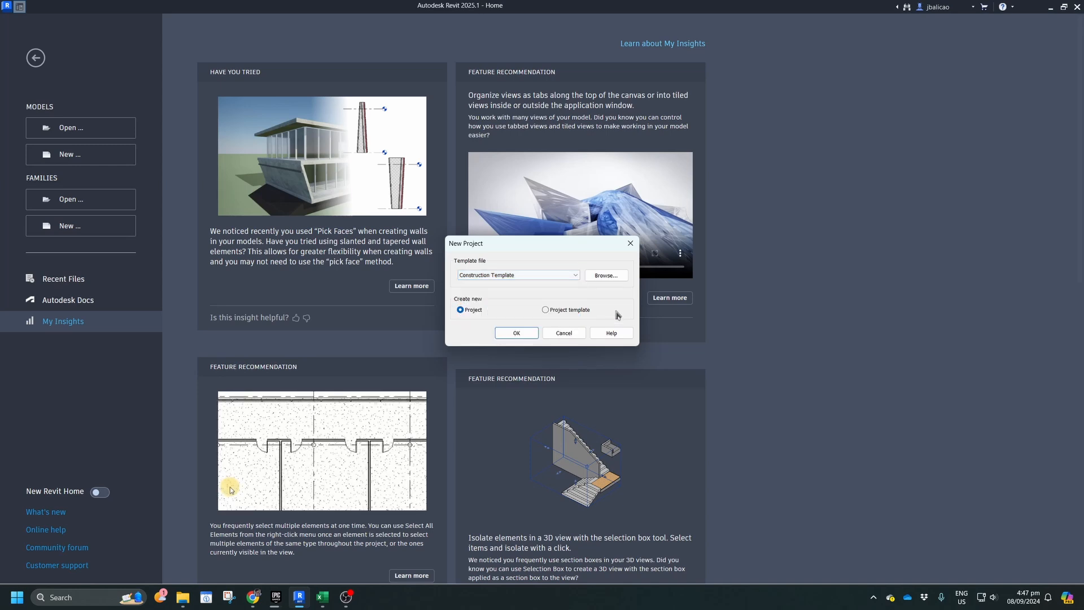
click(564, 333)
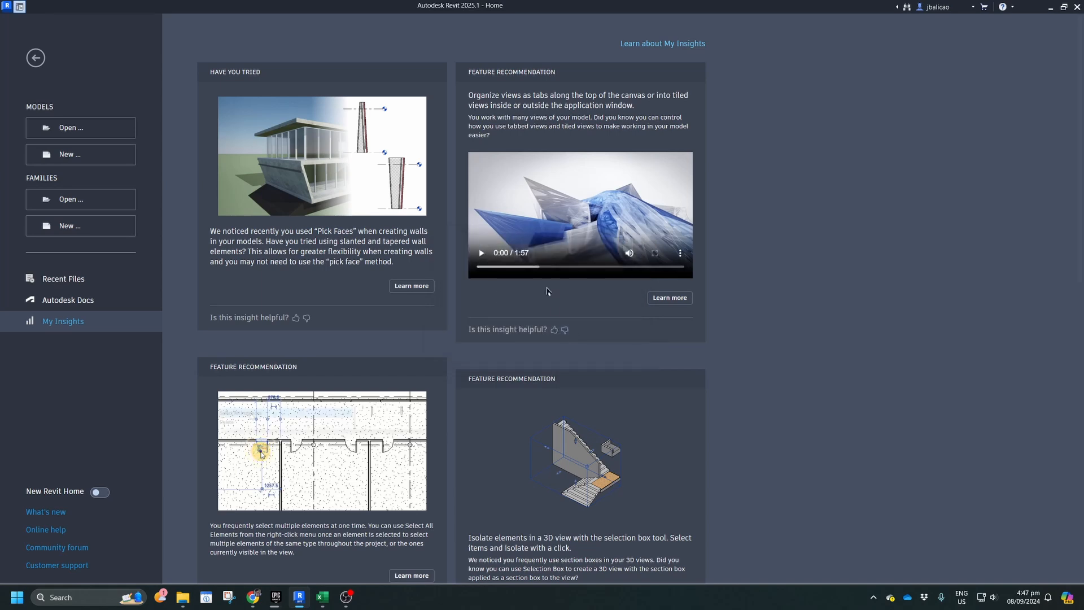
click(34, 59)
- Move Systems Template to the top of the project templates list in the File Locations options
click(10, 24)
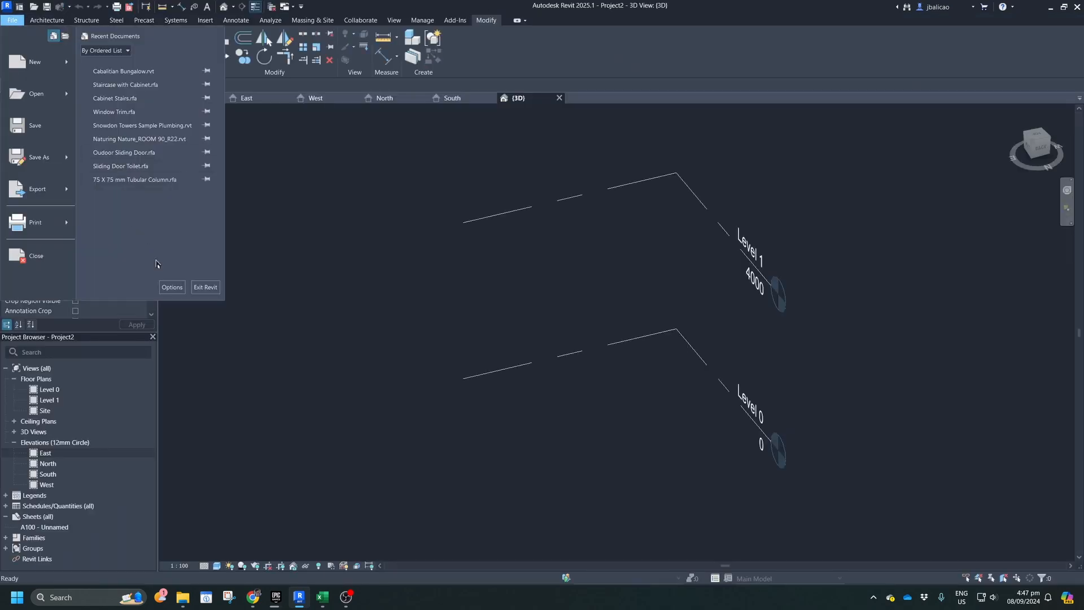
click(172, 286)
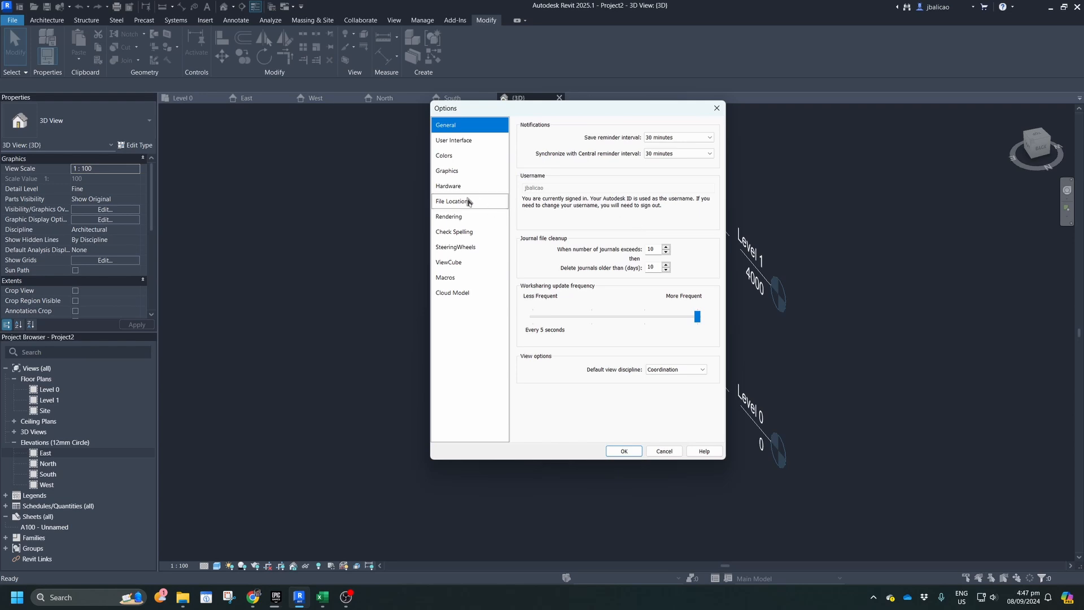
click(468, 202)
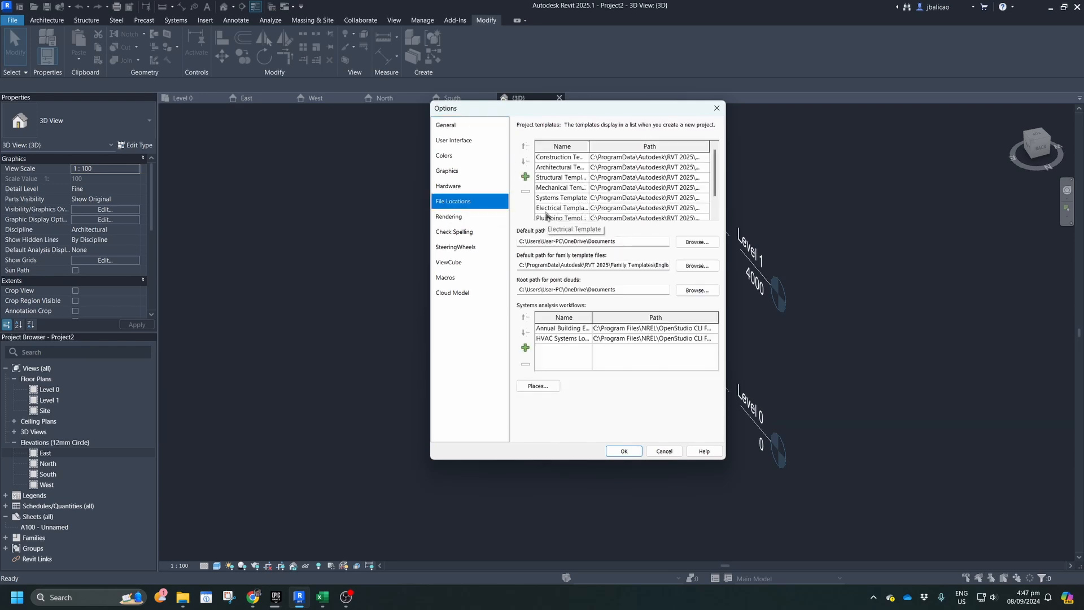
scroll(546, 216, down, 1)
click(553, 178)
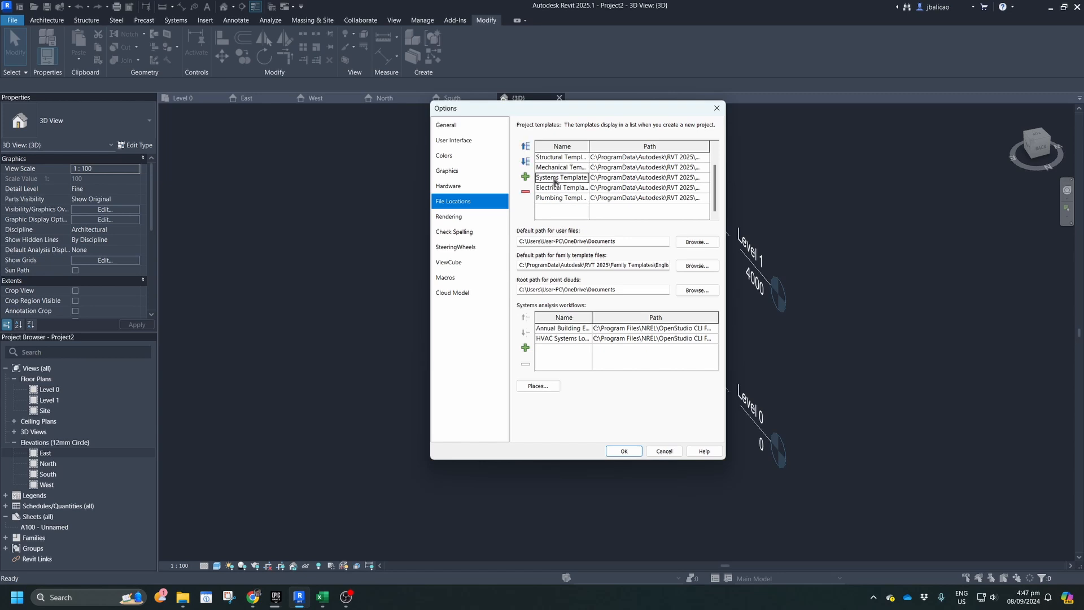
click(552, 177)
click(525, 147)
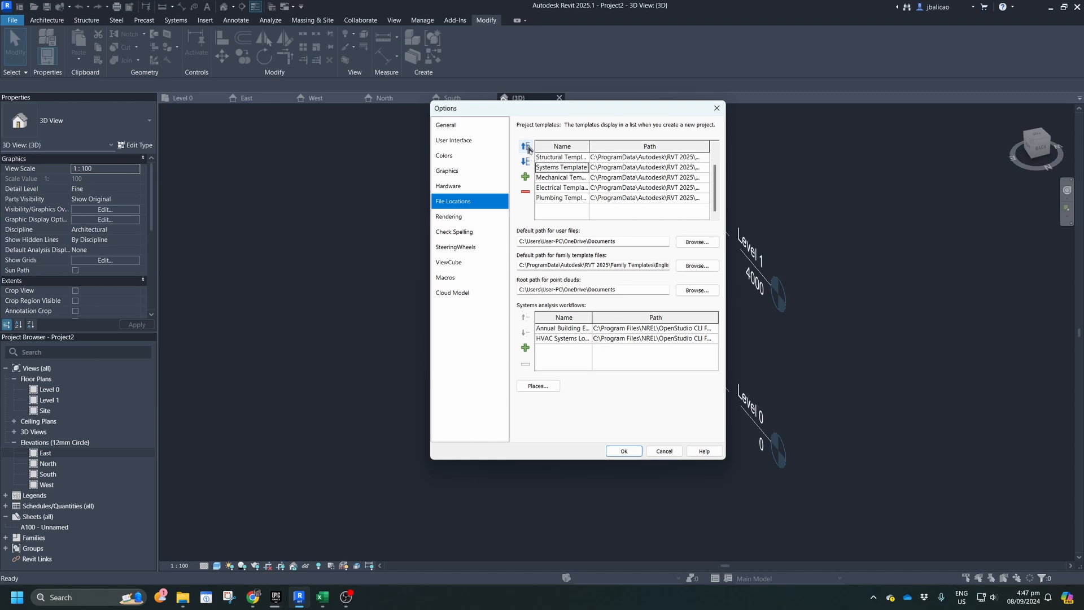
click(525, 147)
click(528, 148)
scroll(603, 178, up, 2)
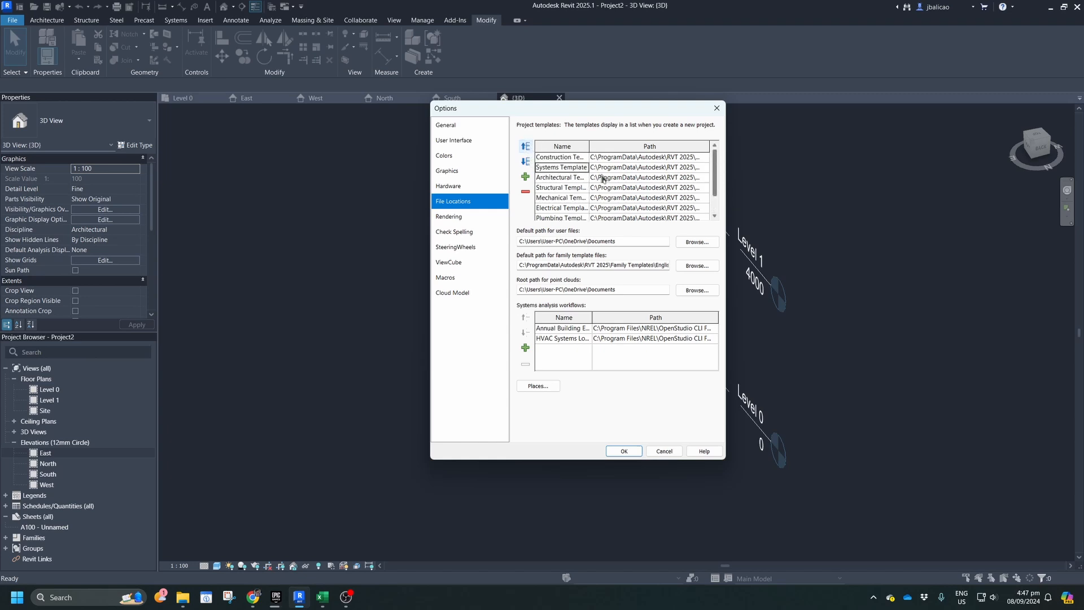
click(526, 147)
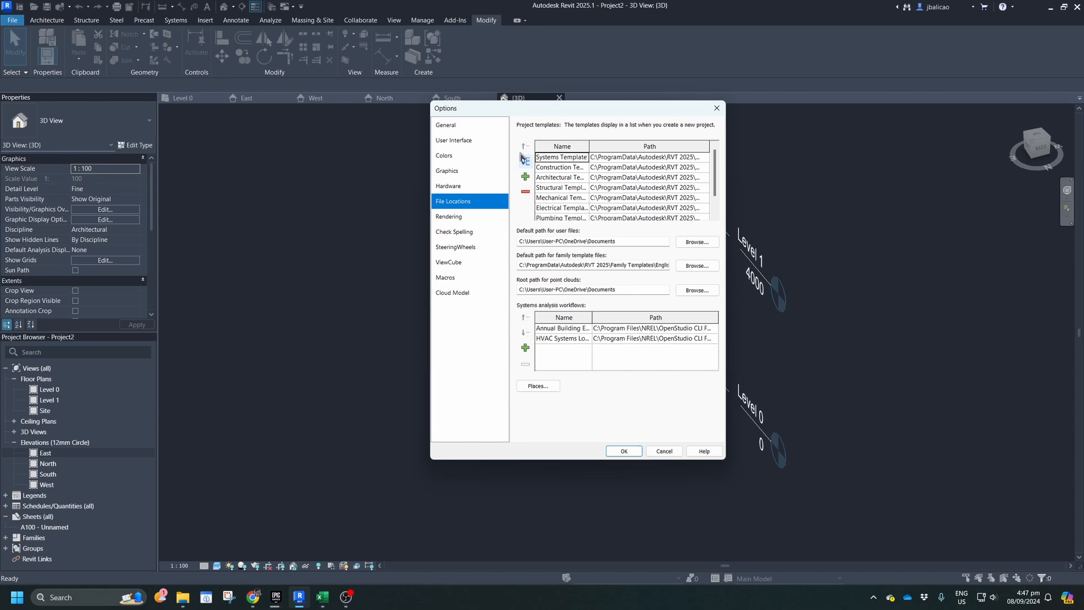
click(649, 449)
- Check which template a new project offers by default, and return to the 3D view without creating a project
click(23, 11)
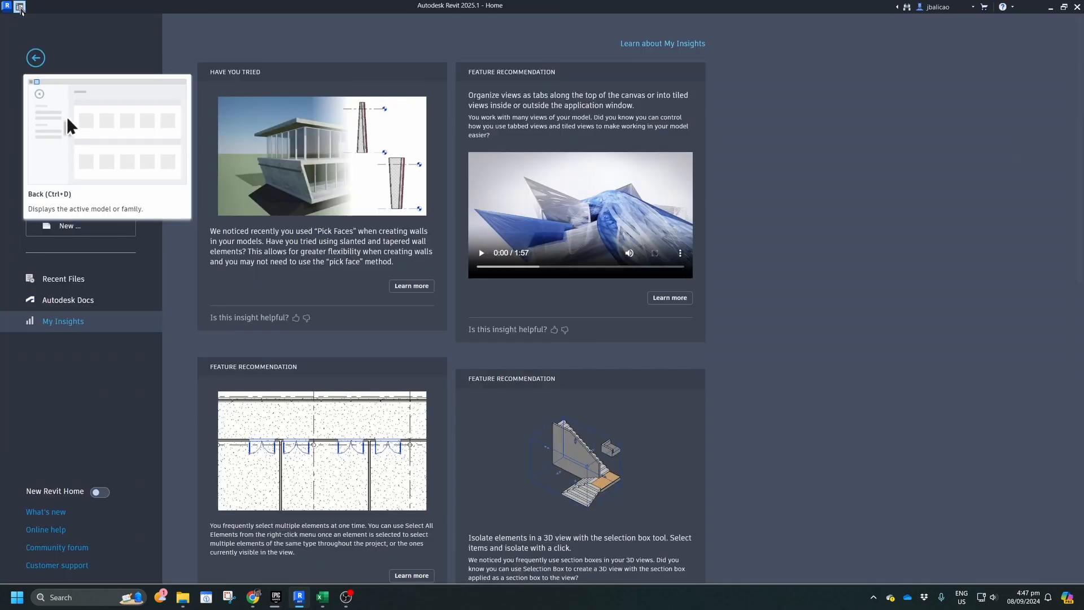
click(82, 160)
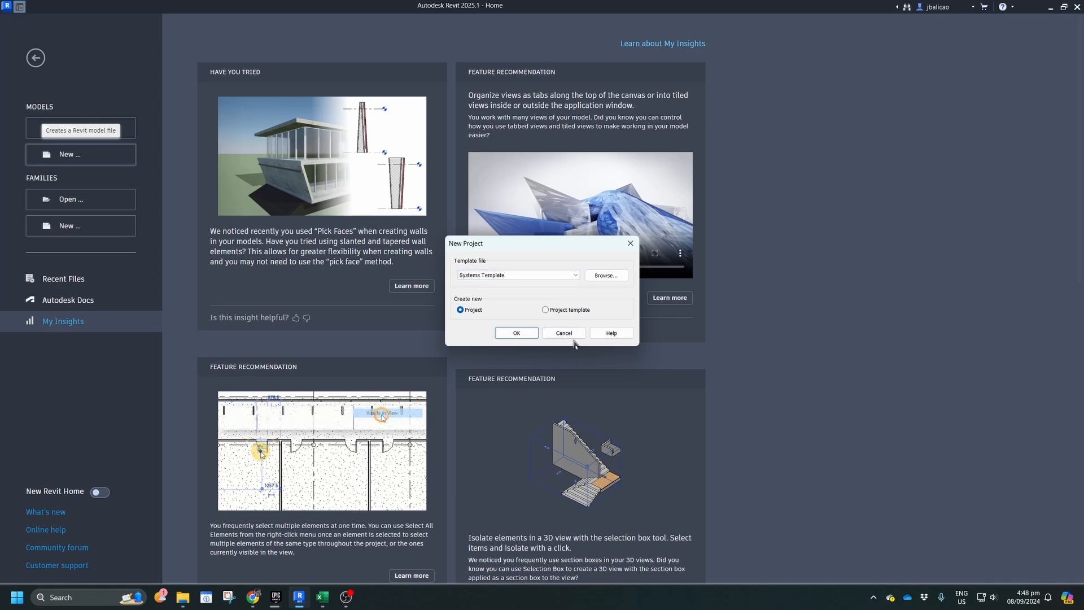
click(516, 333)
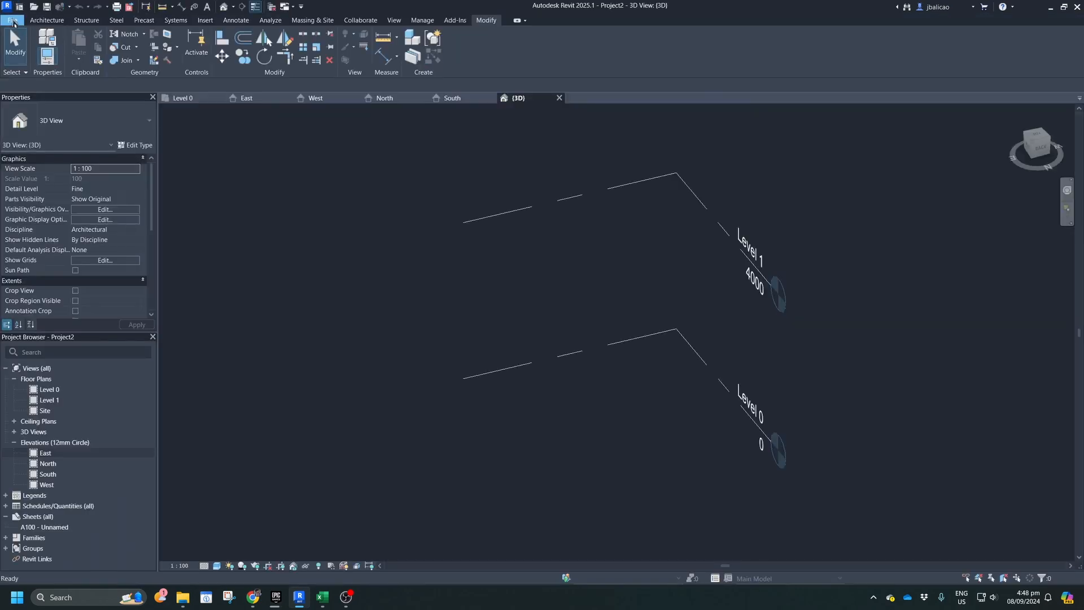
- Start adding a project template in the File Locations options and move the file browser clear of the template list
click(12, 20)
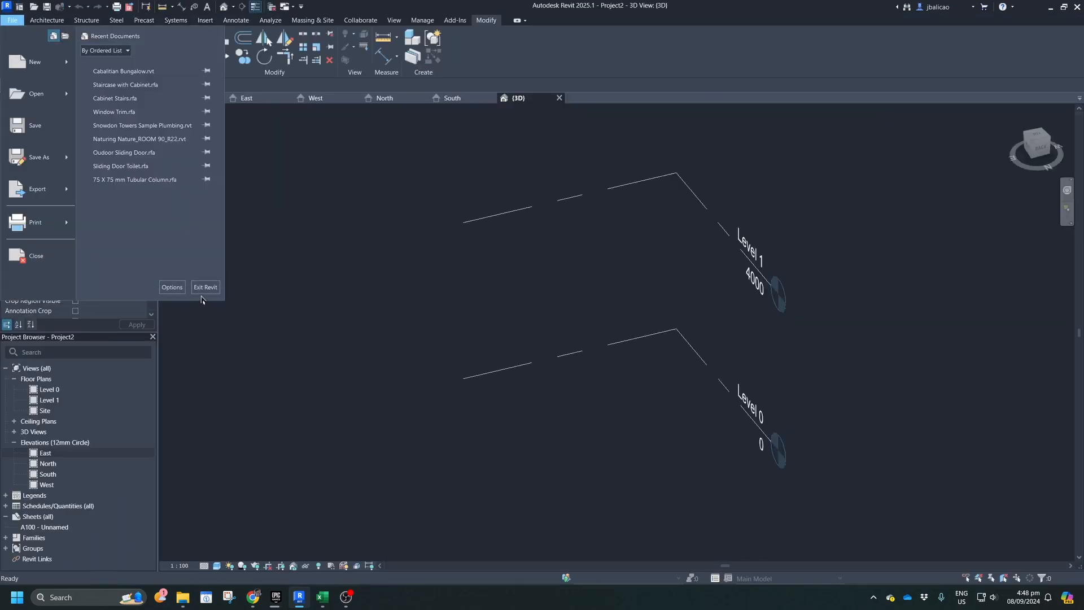
click(170, 288)
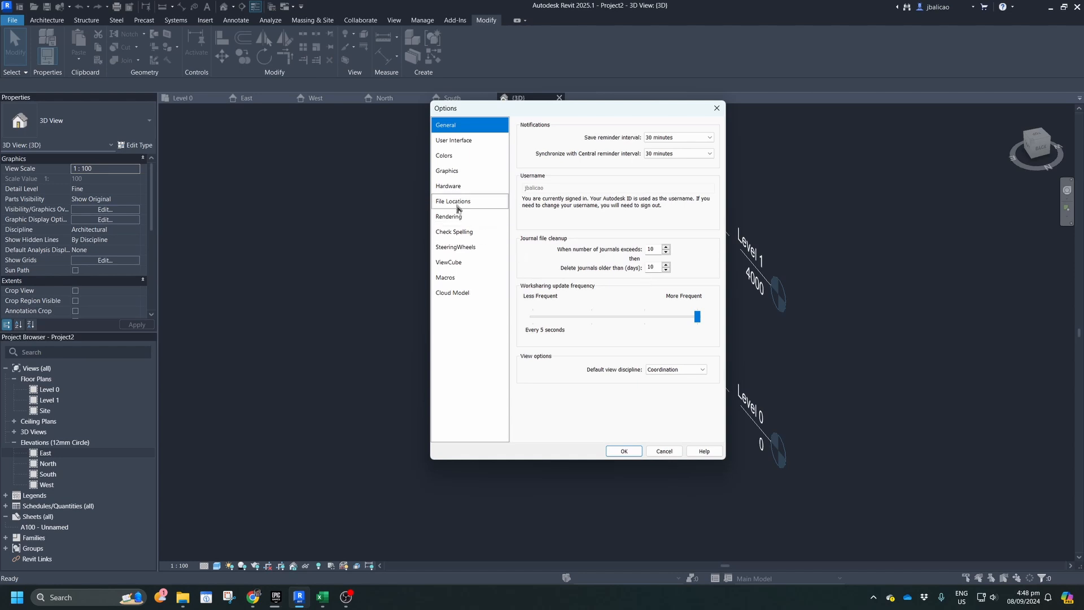
click(462, 204)
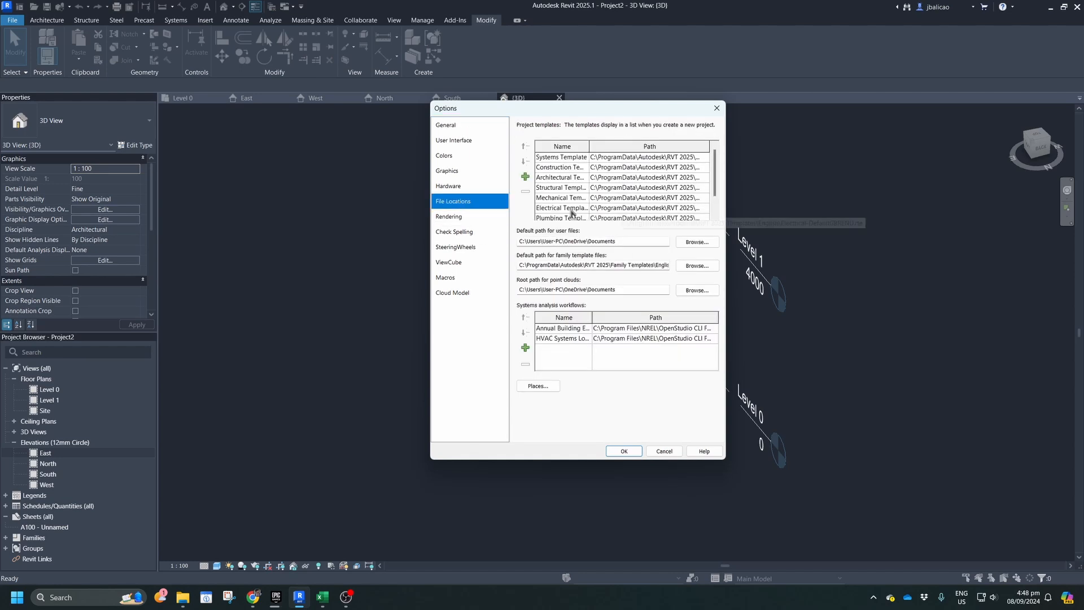
scroll(533, 191, down, 1)
click(525, 178)
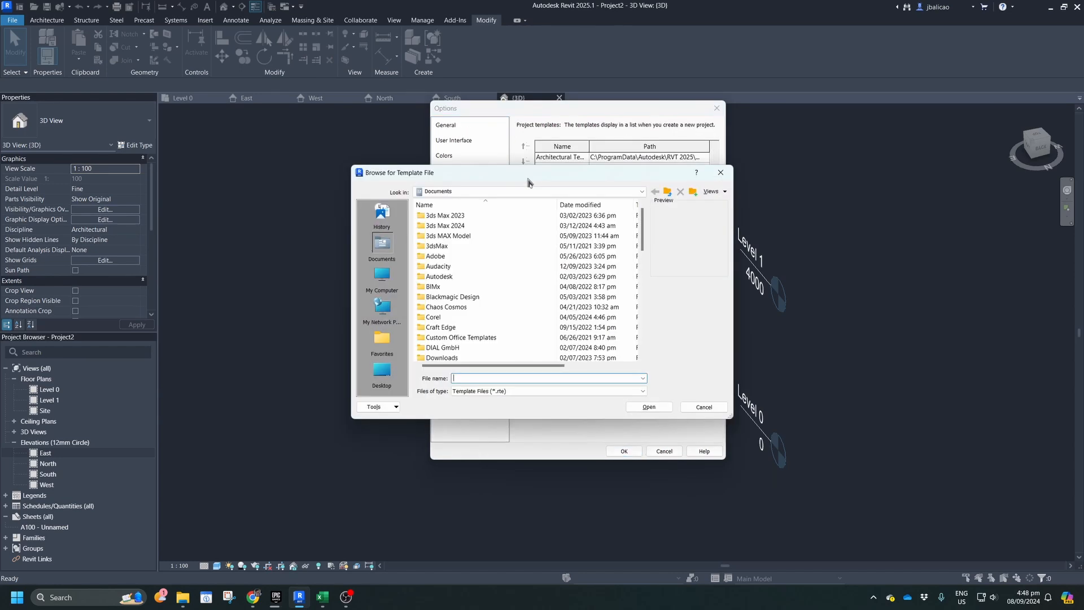
drag(539, 176, 692, 165)
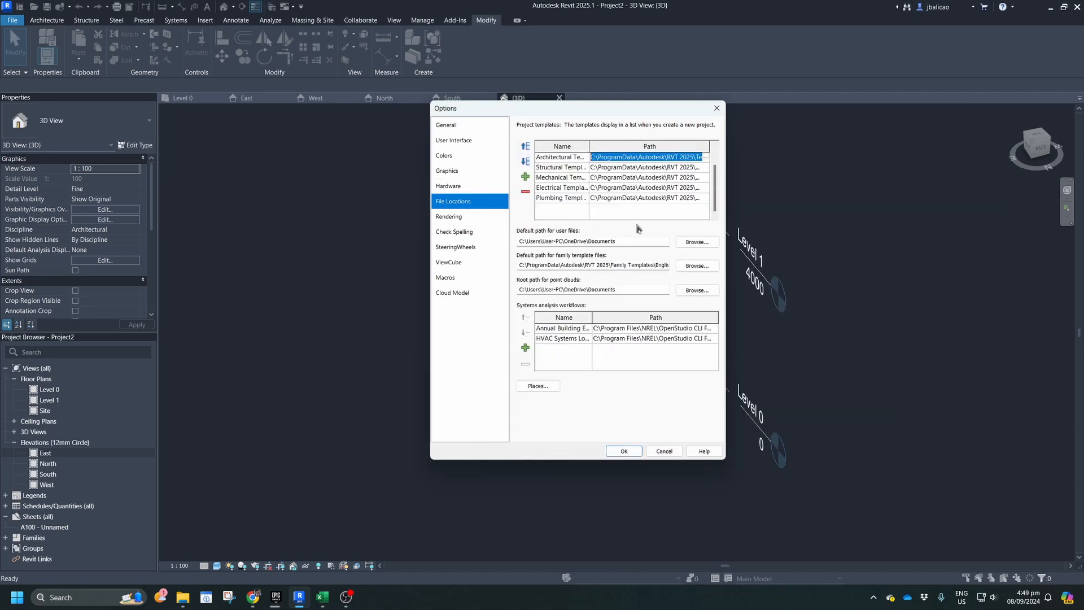
click(525, 177)
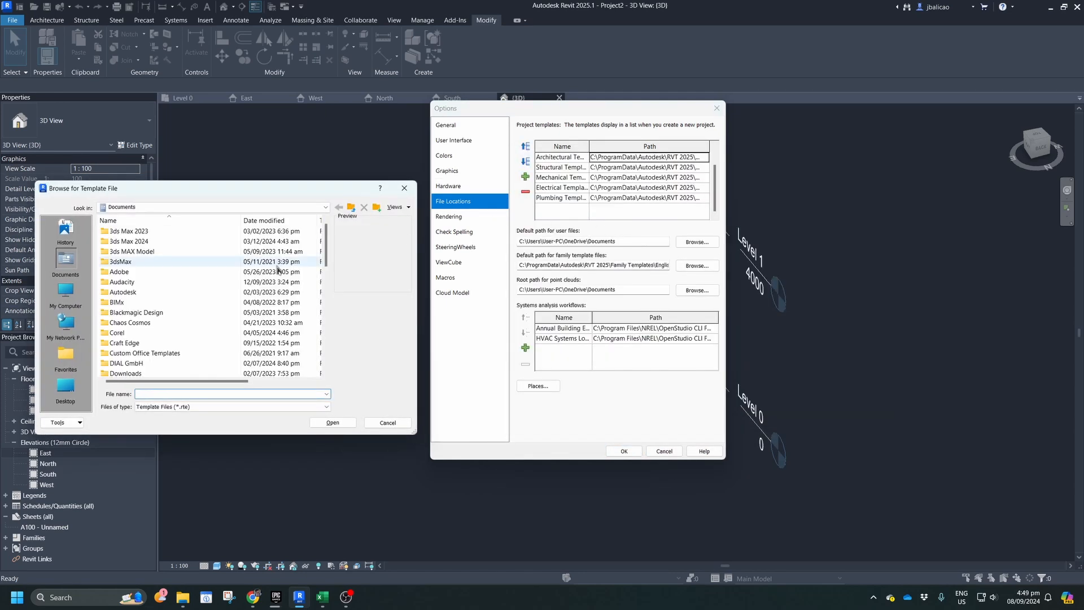
- Browse to Local Disk (C:) for the template file and look through its folders and the browser's display and tool options
click(201, 207)
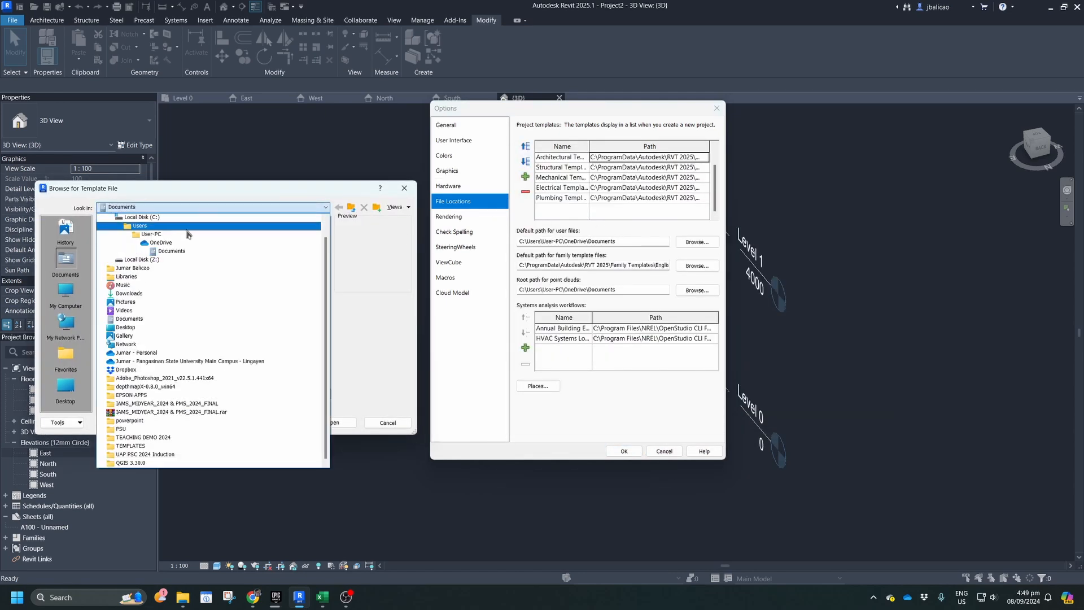
click(148, 224)
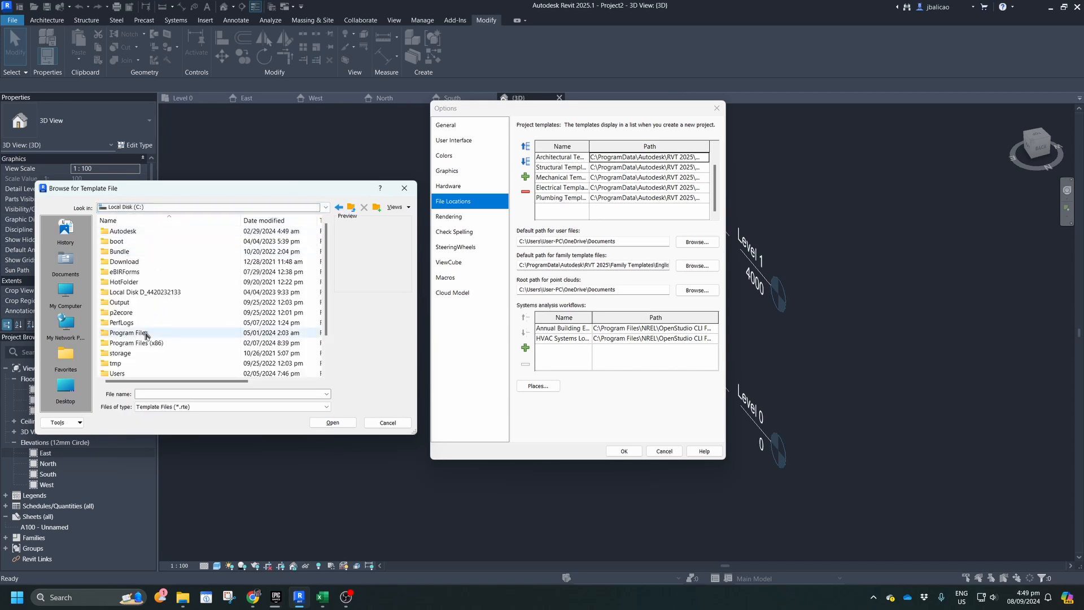
click(402, 208)
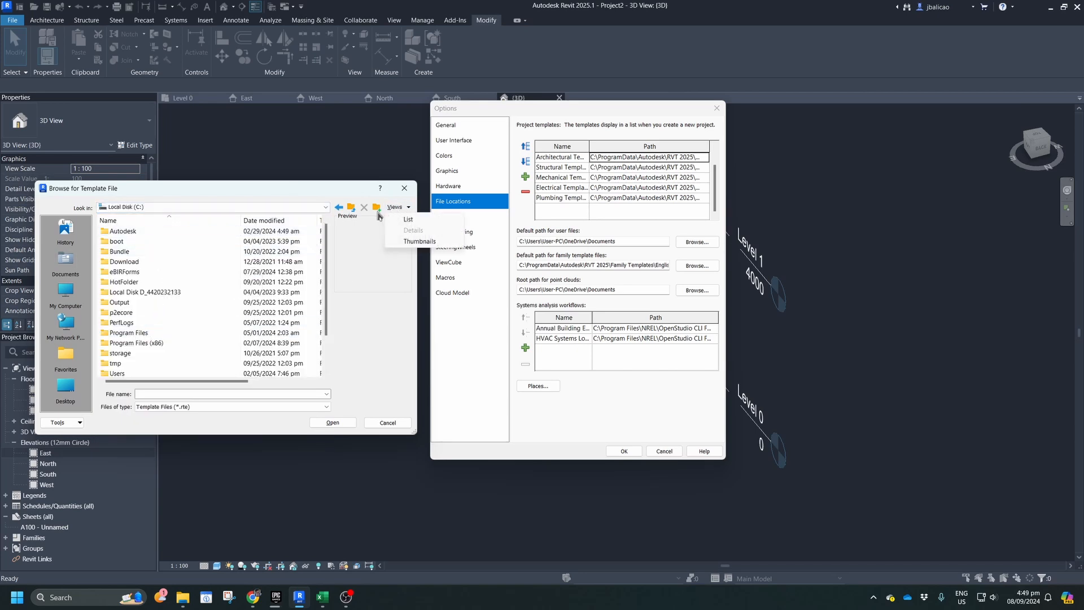
click(80, 423)
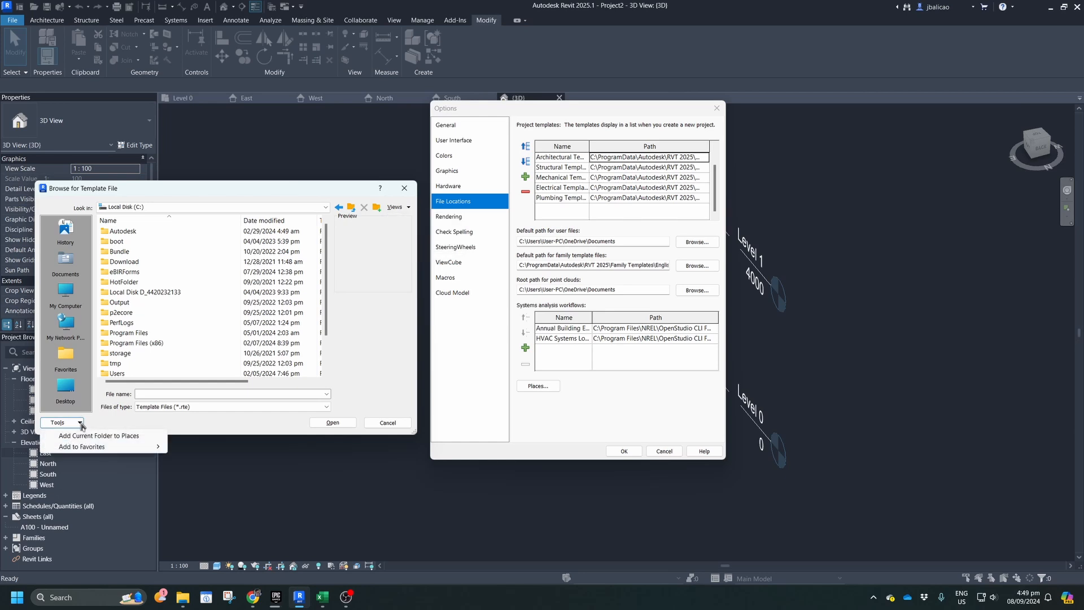
click(134, 423)
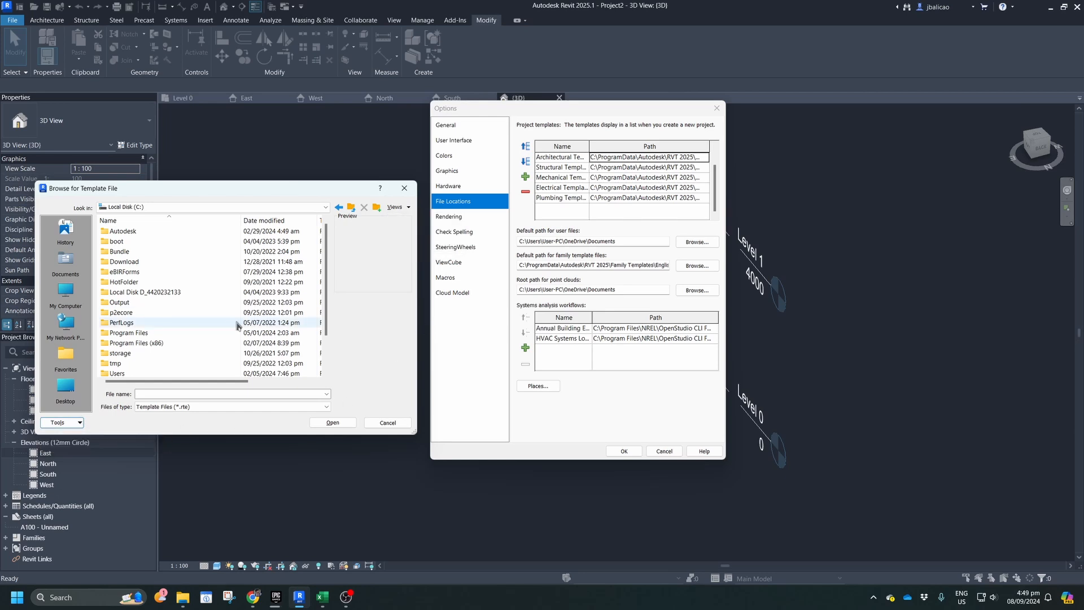
scroll(209, 334, down, 2)
scroll(209, 333, up, 2)
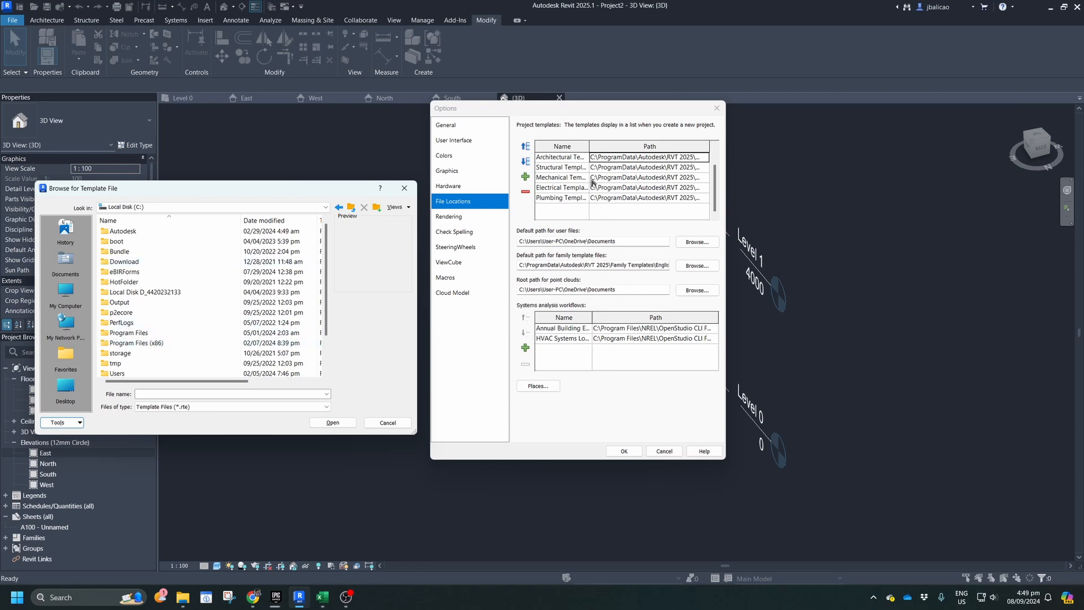
- Switch to File Explorer, open Local Disk (C:) and maximize the window
click(183, 597)
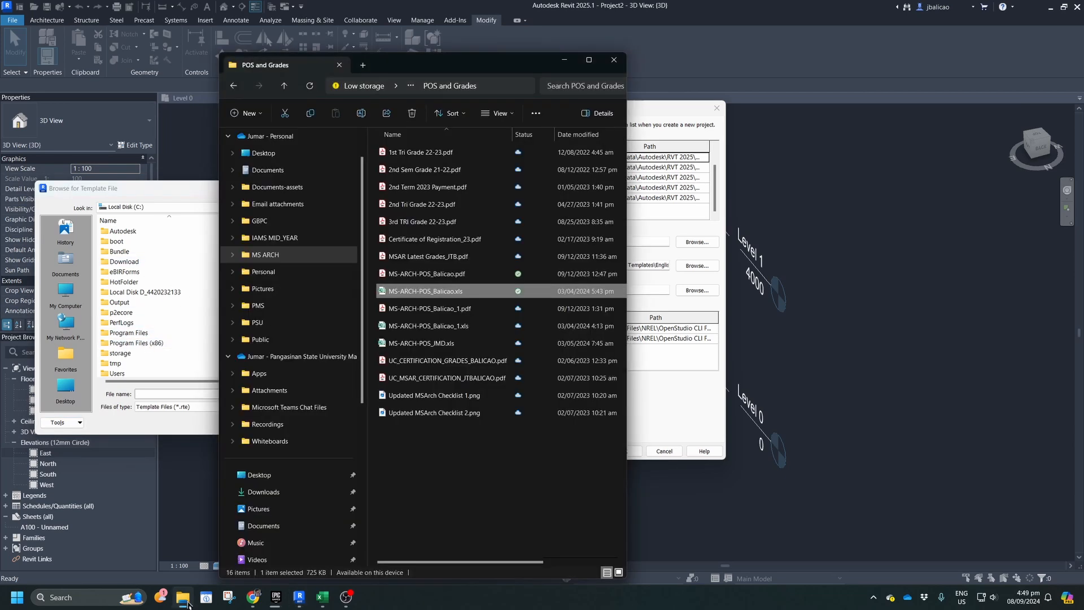
click(234, 86)
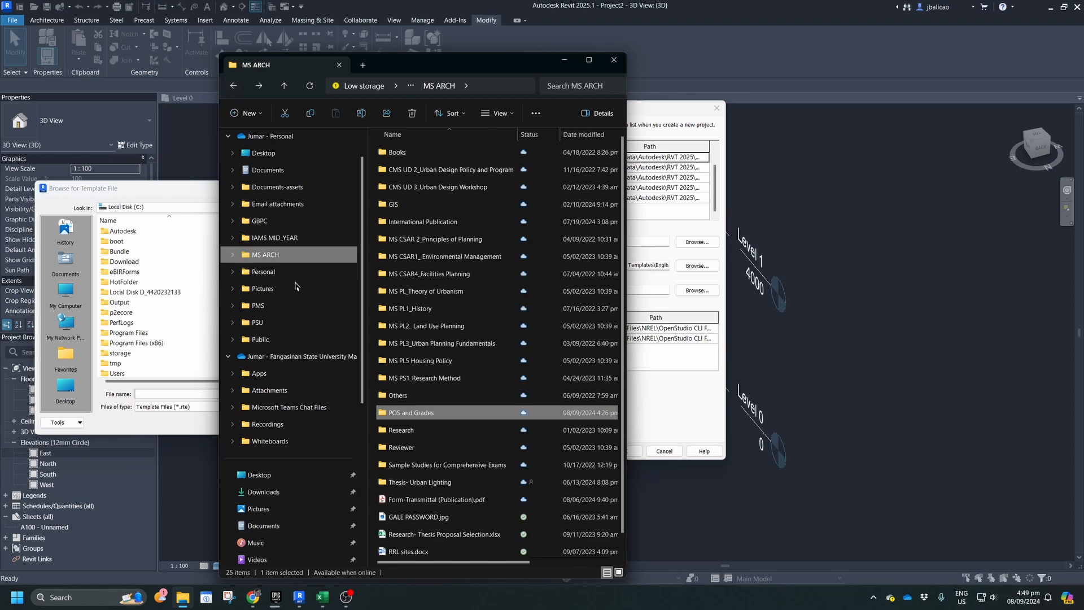
scroll(270, 455, down, 2)
scroll(271, 452, up, 3)
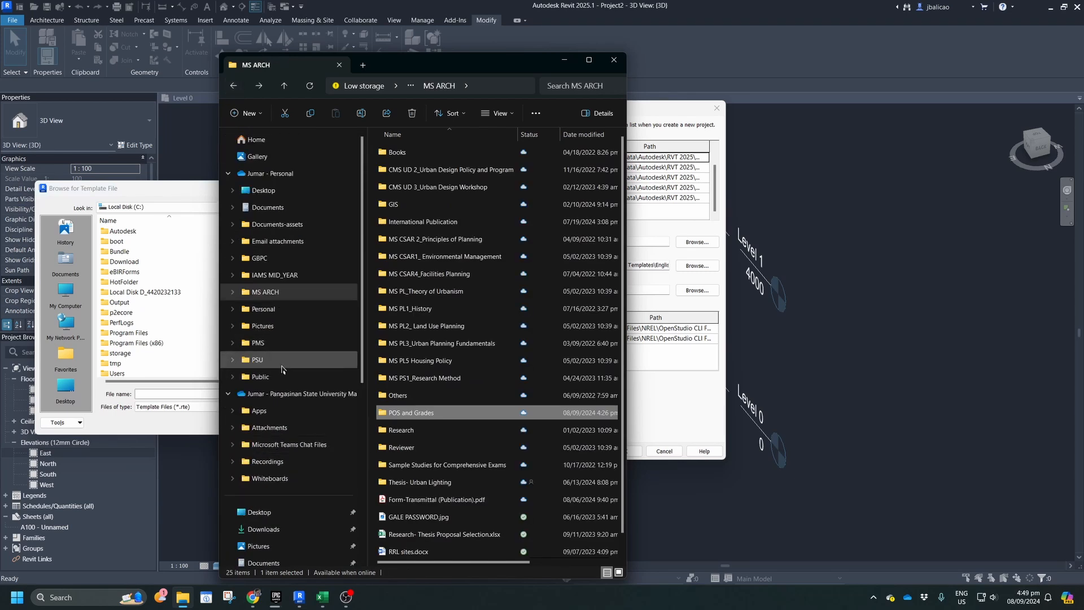
scroll(282, 369, down, 3)
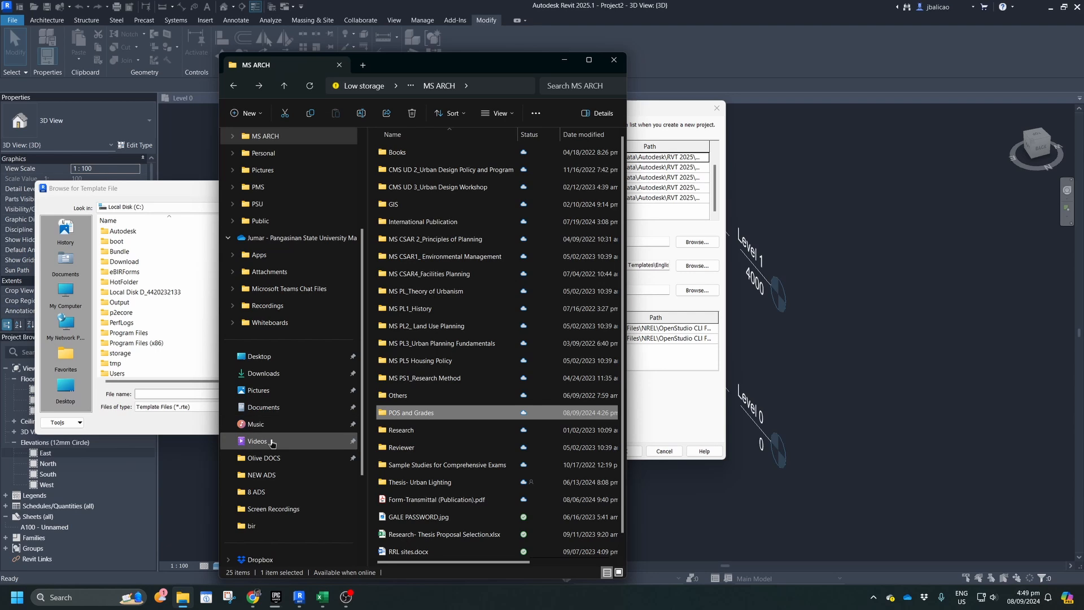
scroll(272, 443, down, 2)
click(282, 477)
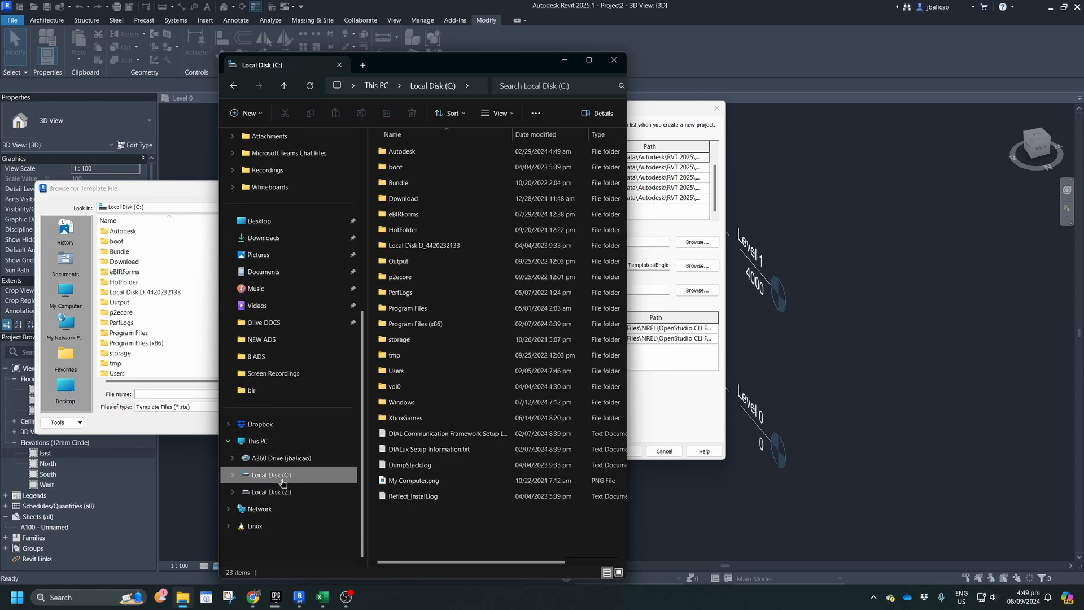
click(589, 61)
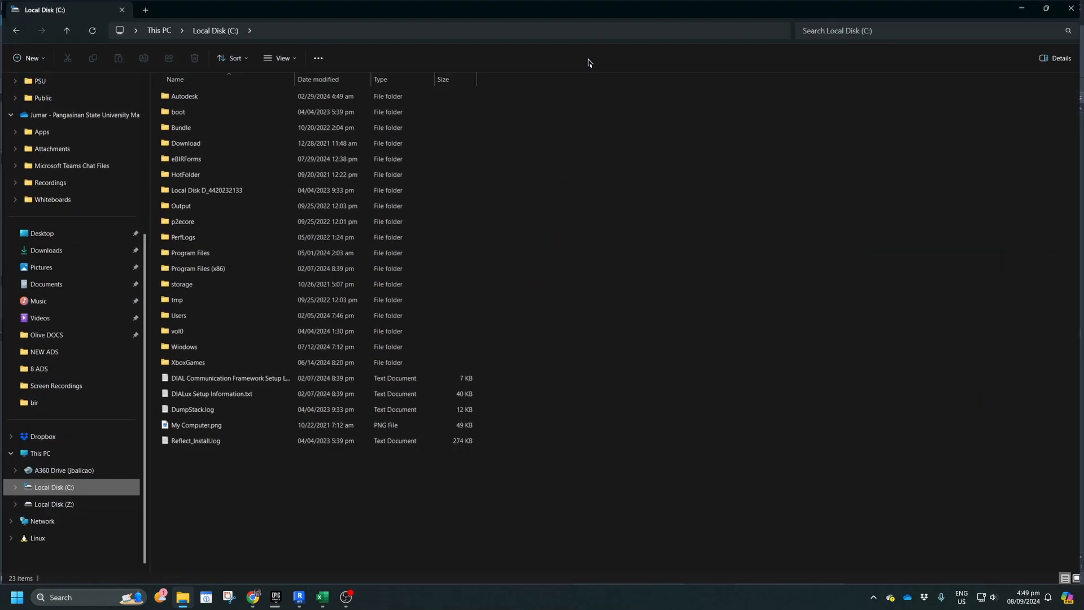
- Turn on the display of hidden items for Local Disk (C:) in File Explorer
click(287, 59)
click(315, 59)
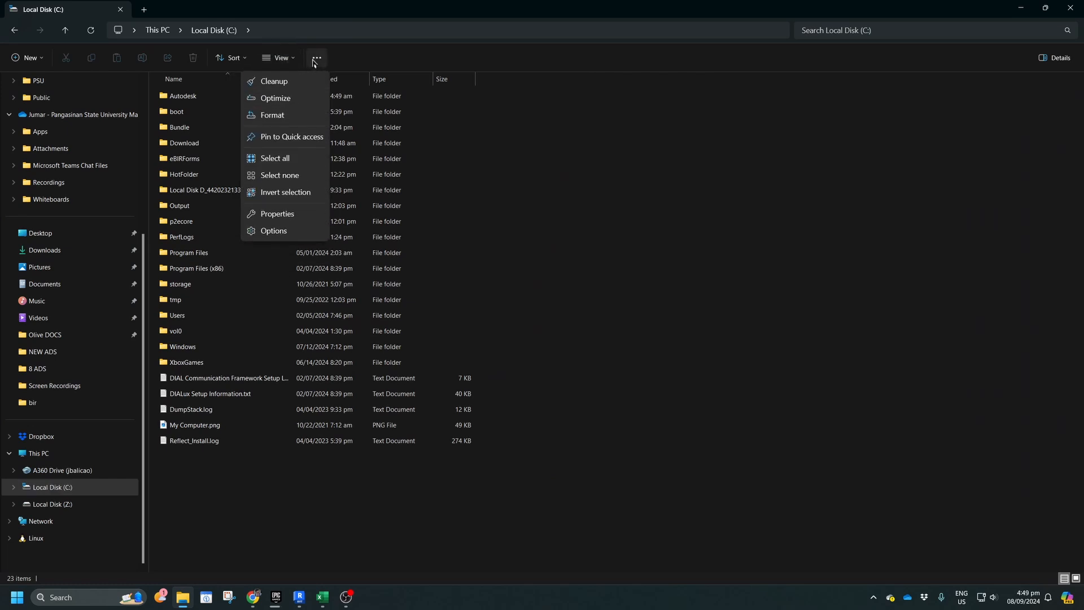
click(280, 61)
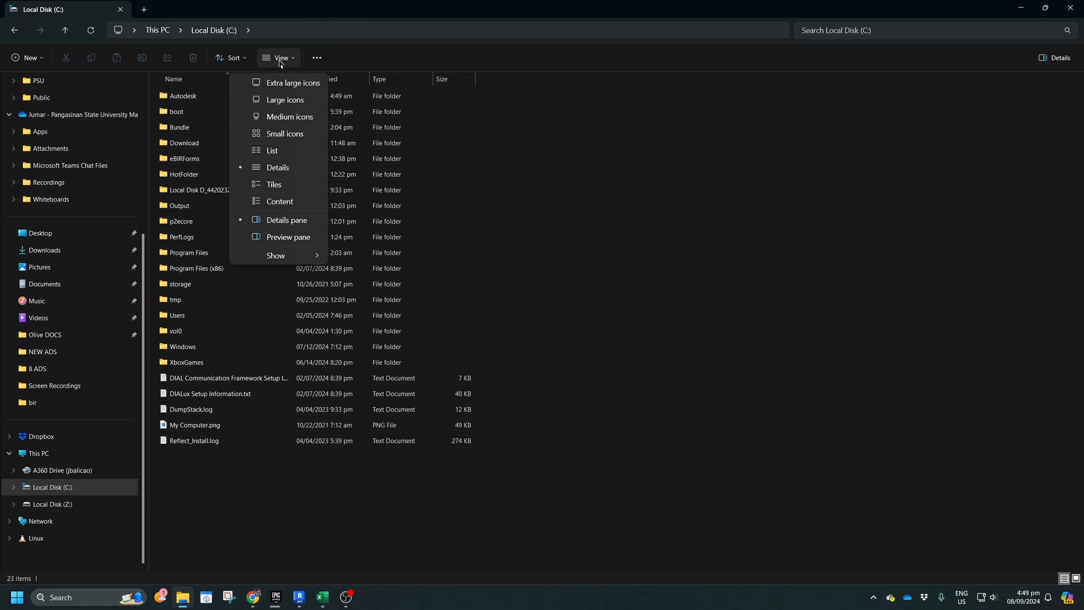
mouse_move(302, 257)
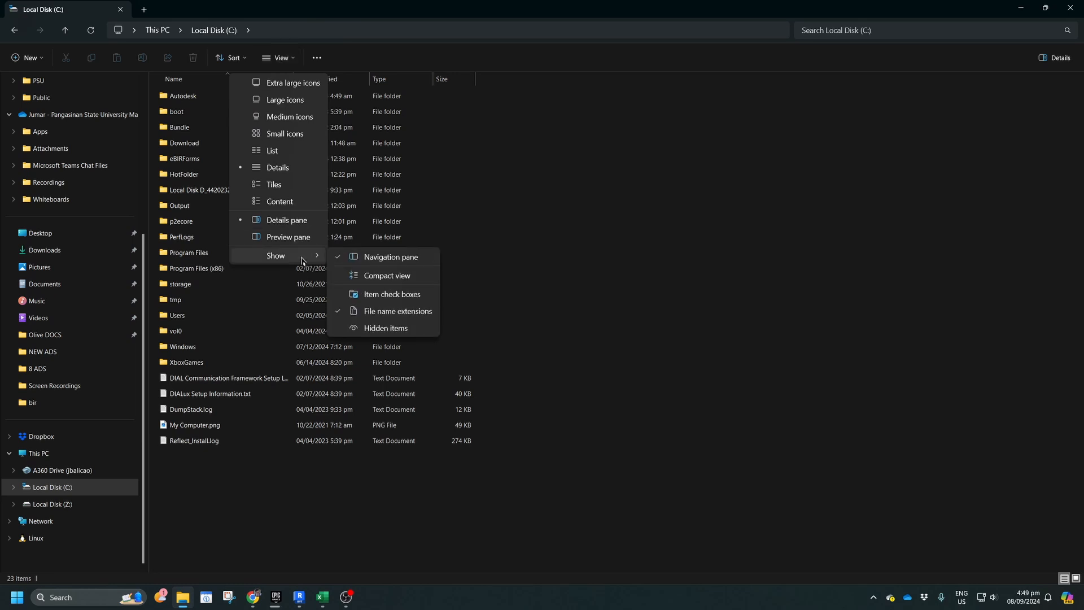
click(384, 333)
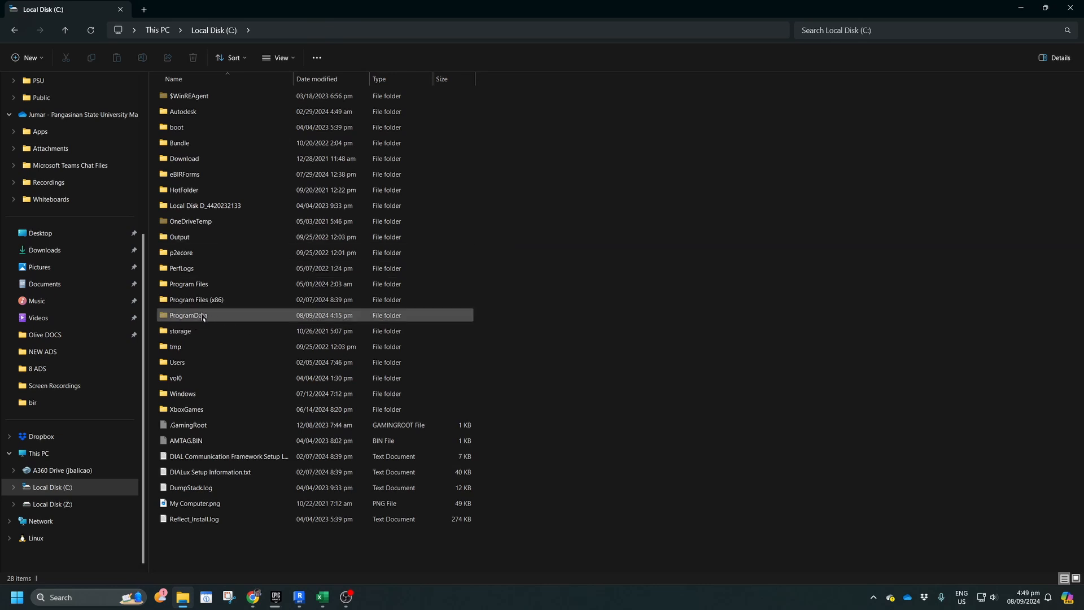
- Switch back to Revit and browse for the template file in ProgramData > Autodesk > RVT 2025 > Templates
click(299, 603)
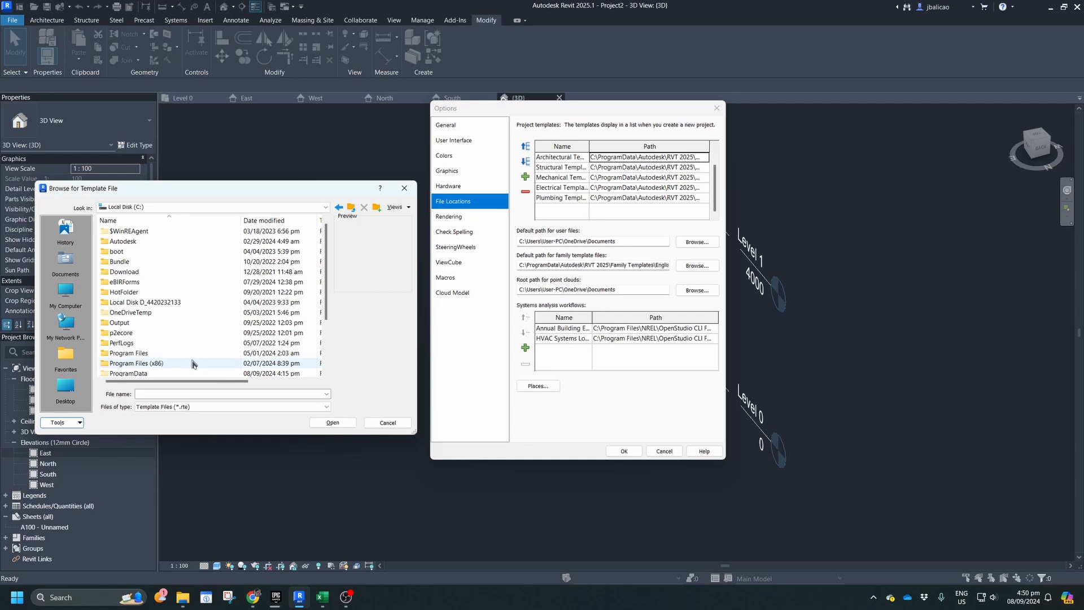
scroll(195, 364, down, 3)
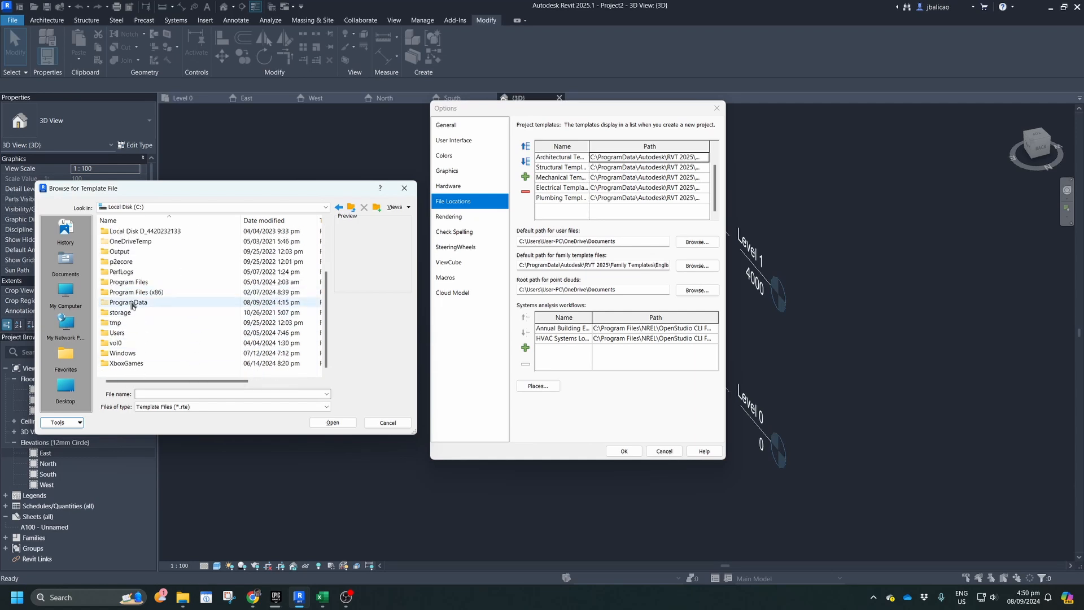
double_click(130, 303)
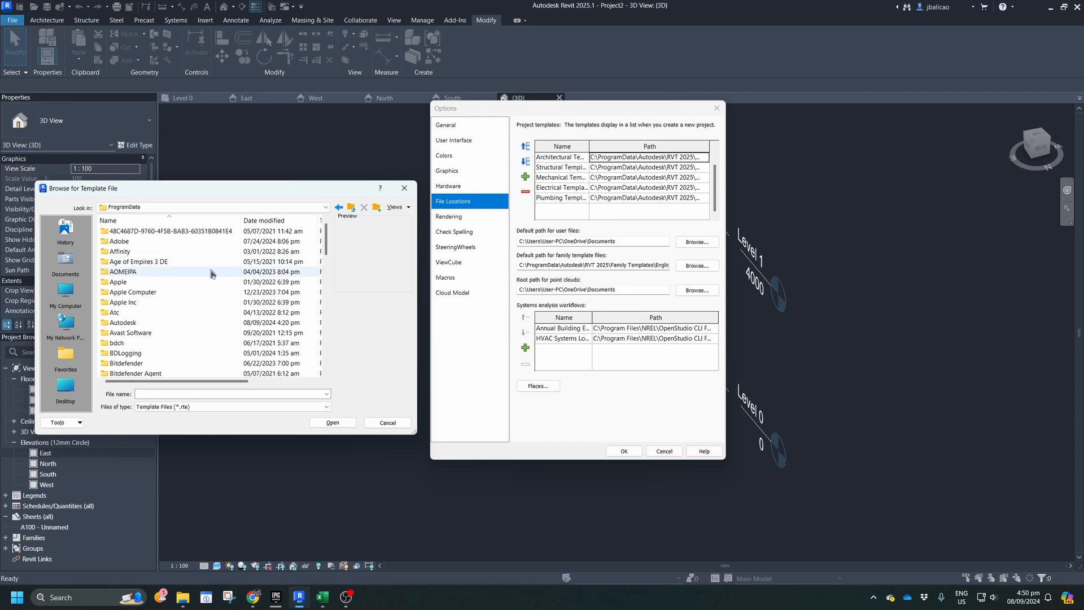
double_click(123, 322)
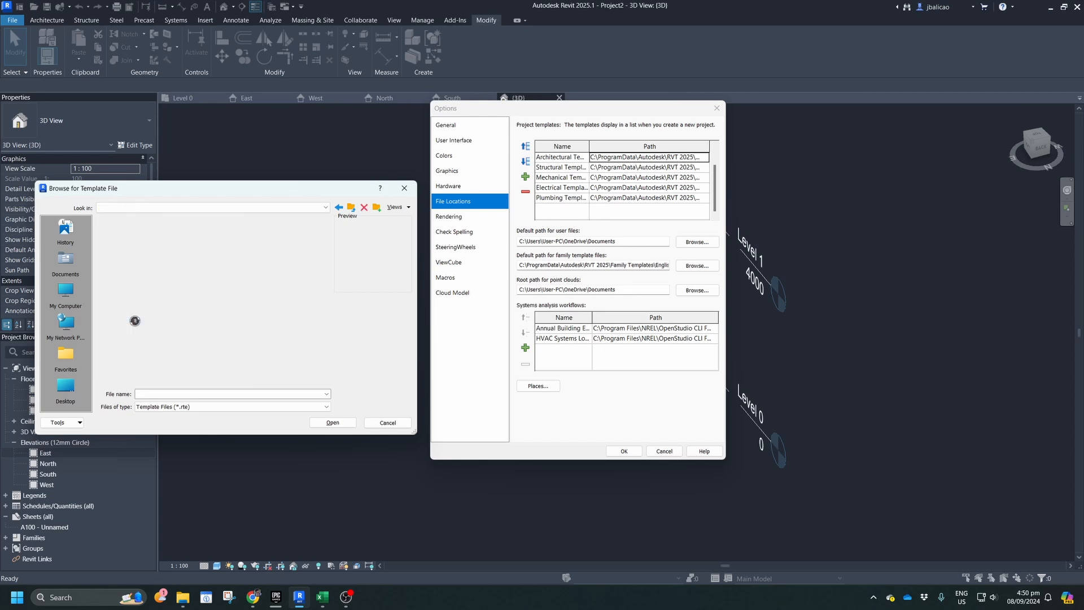
scroll(149, 259, down, 12)
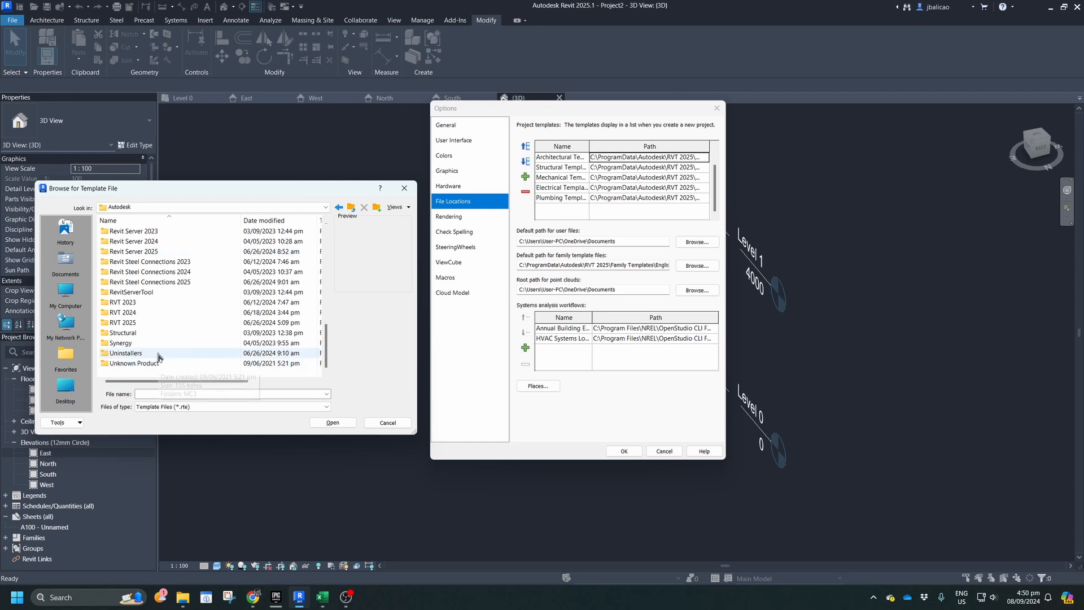
double_click(133, 323)
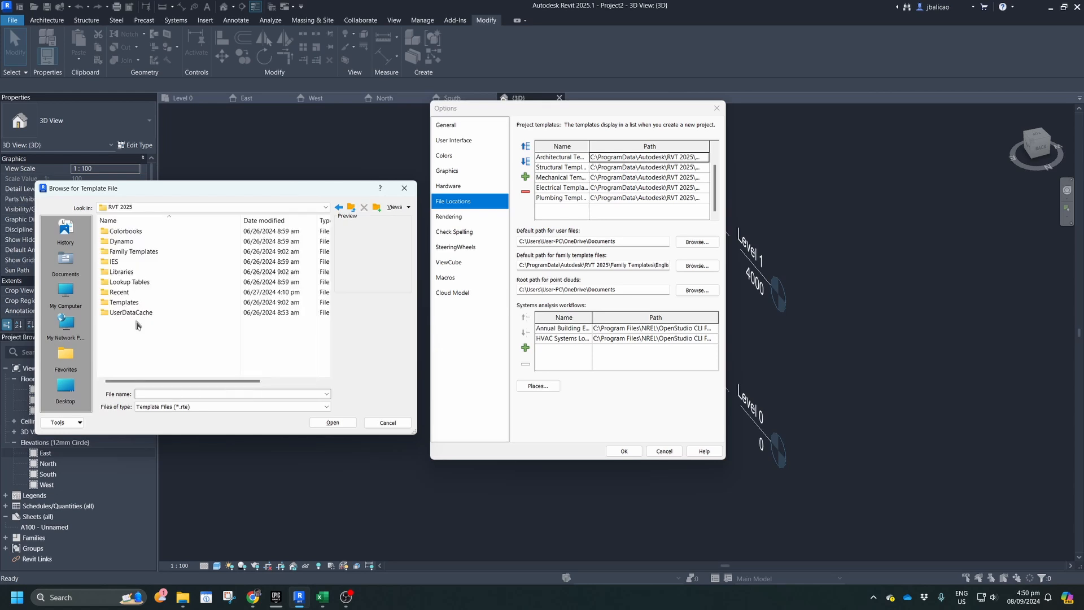
double_click(123, 303)
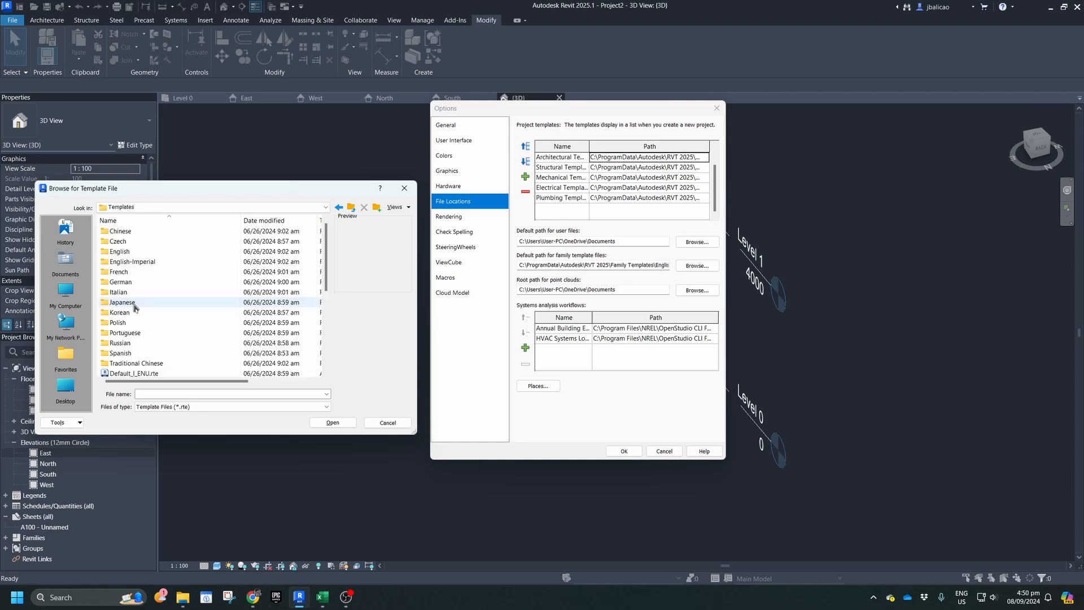
- Look through the language folders, open the English folder and examine its template files
scroll(134, 308, down, 5)
scroll(169, 282, up, 5)
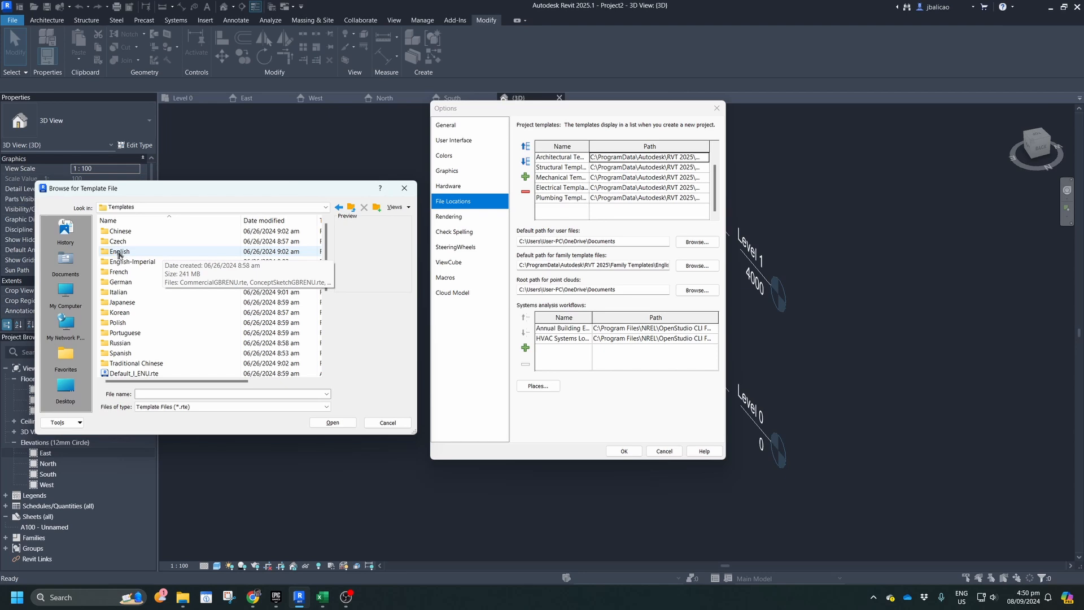
double_click(120, 253)
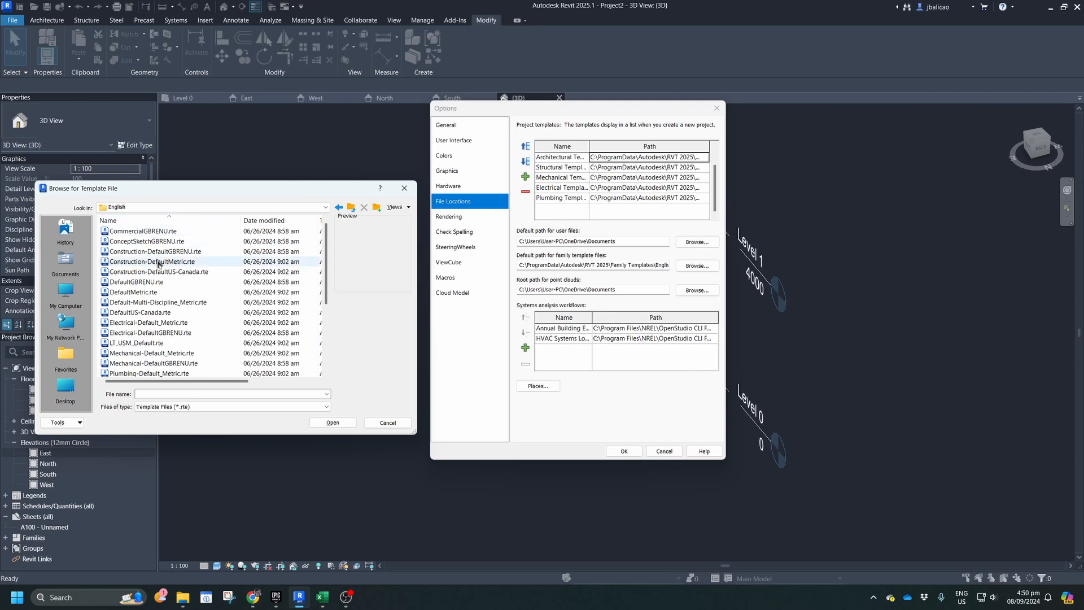
scroll(161, 321, down, 4)
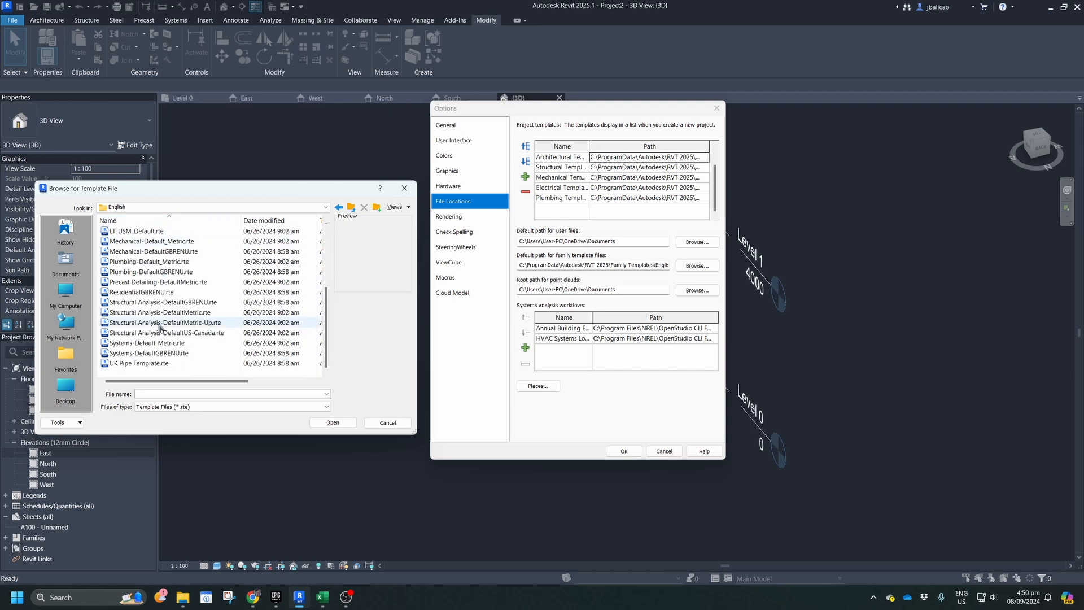
- Add DefaultMetric.rte from the English templates folder to the project template list and save the options
scroll(160, 327, up, 4)
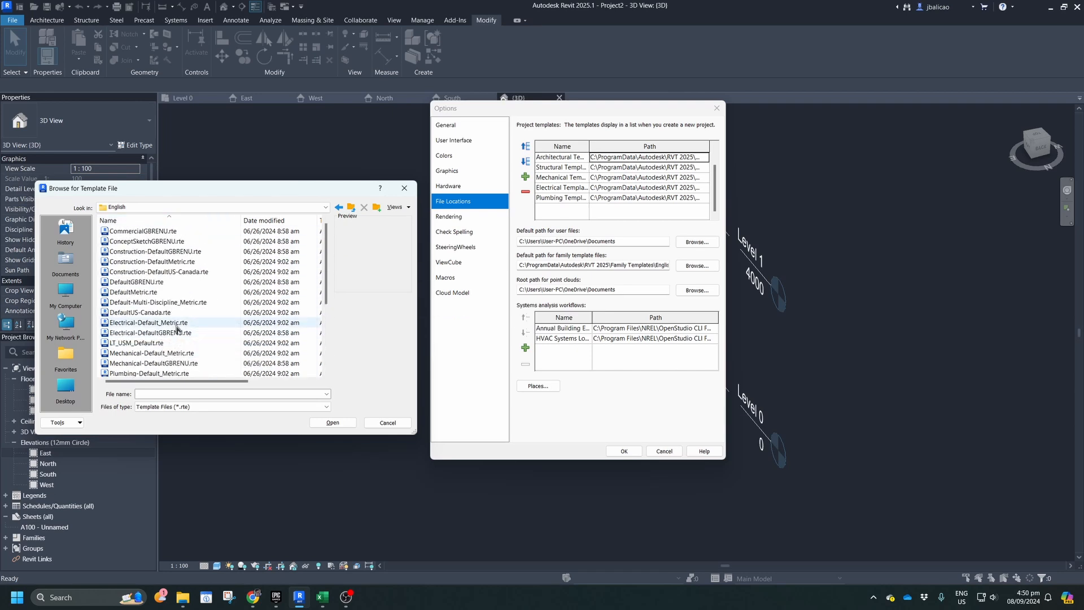
click(138, 293)
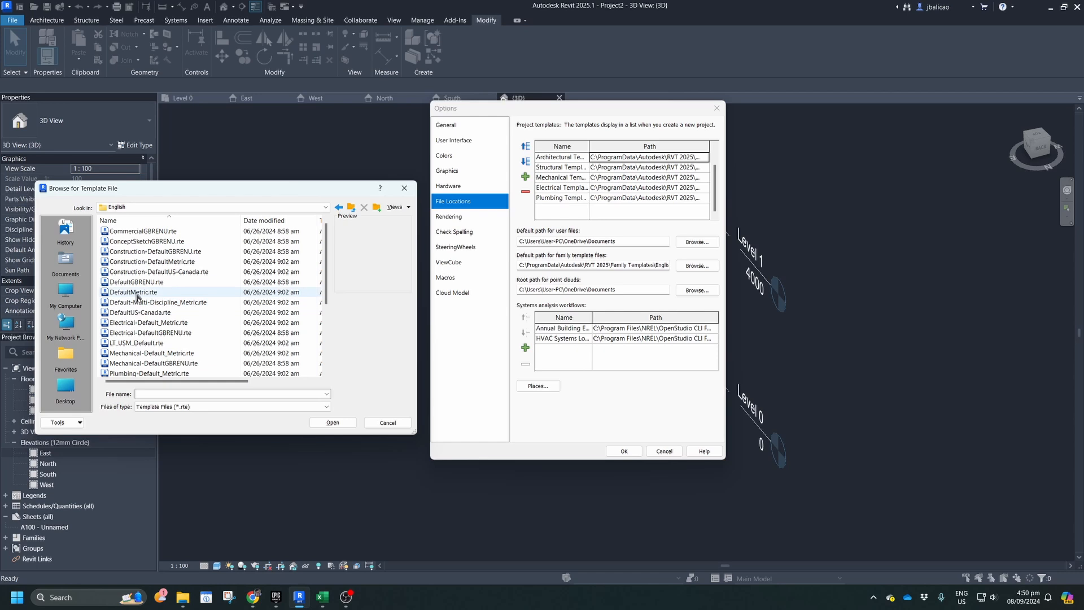
click(333, 423)
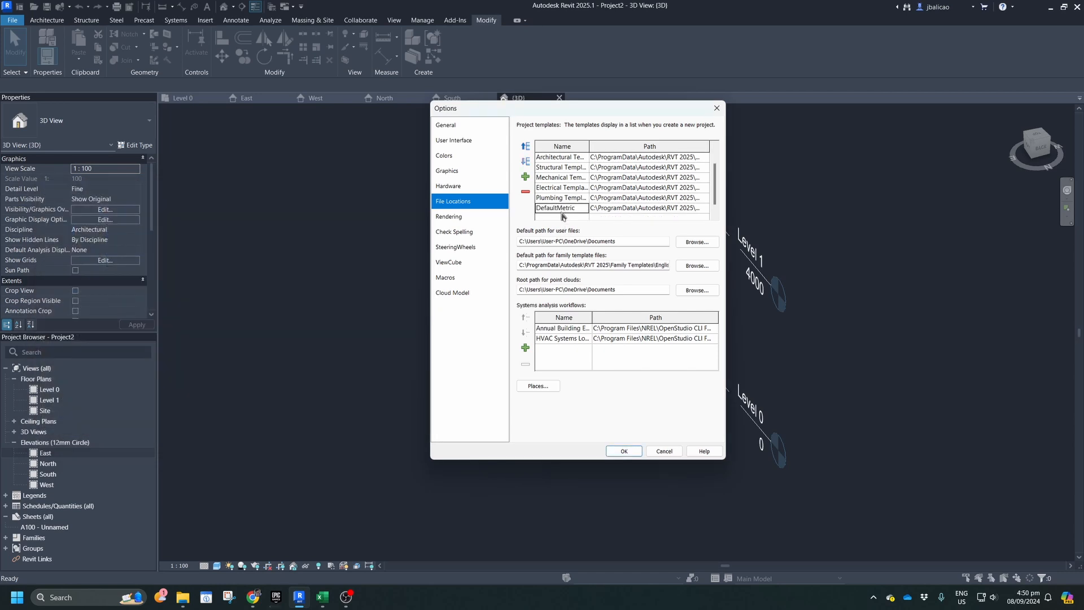
click(624, 451)
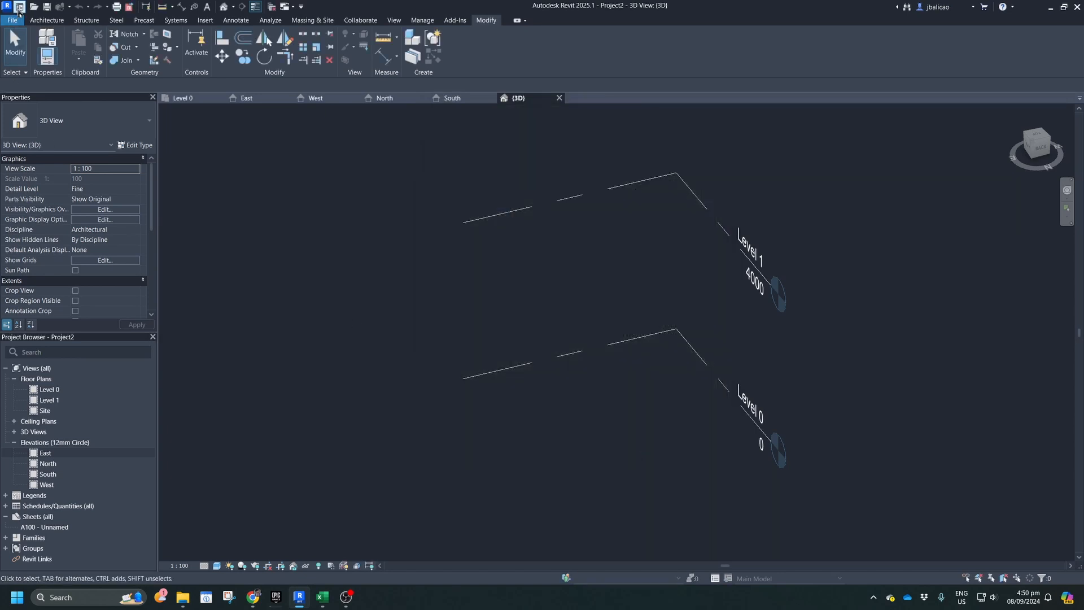
- Start a new model from the Home screen and check the available template files for DefaultMetric
click(12, 25)
click(72, 161)
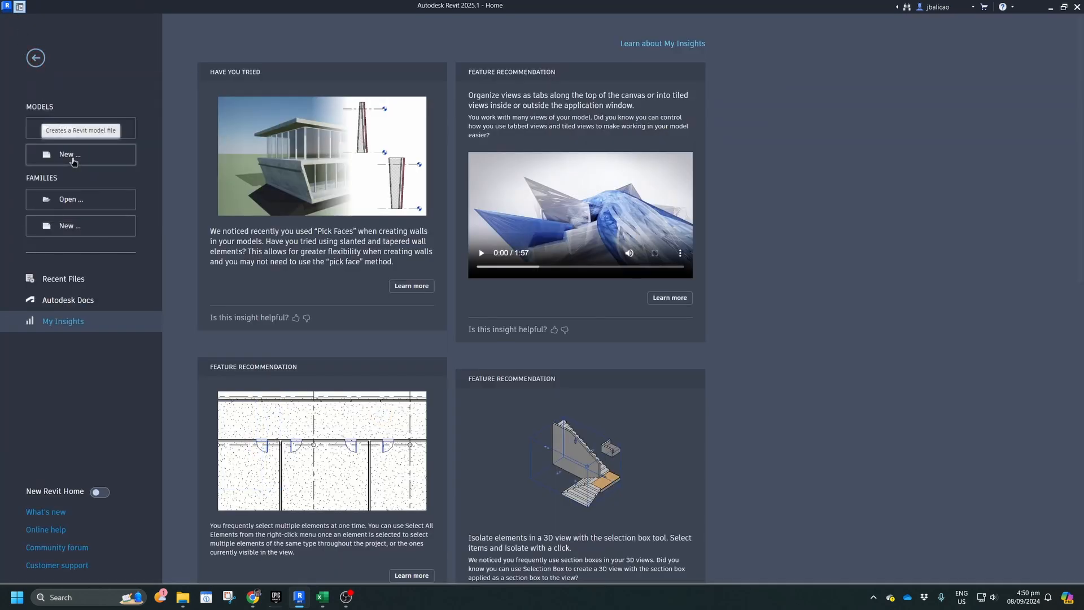
click(577, 276)
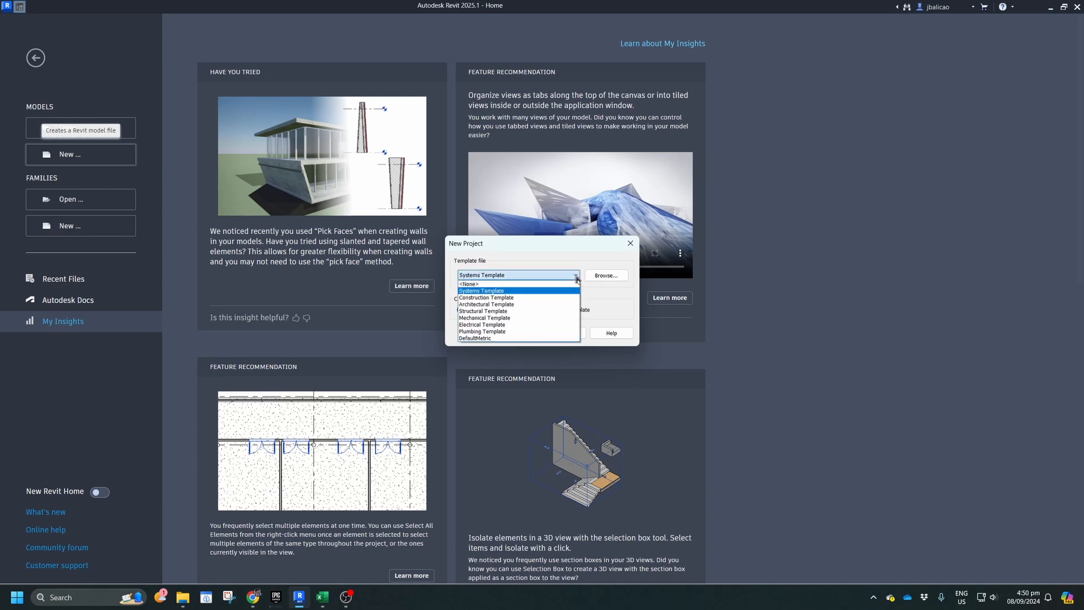
click(479, 345)
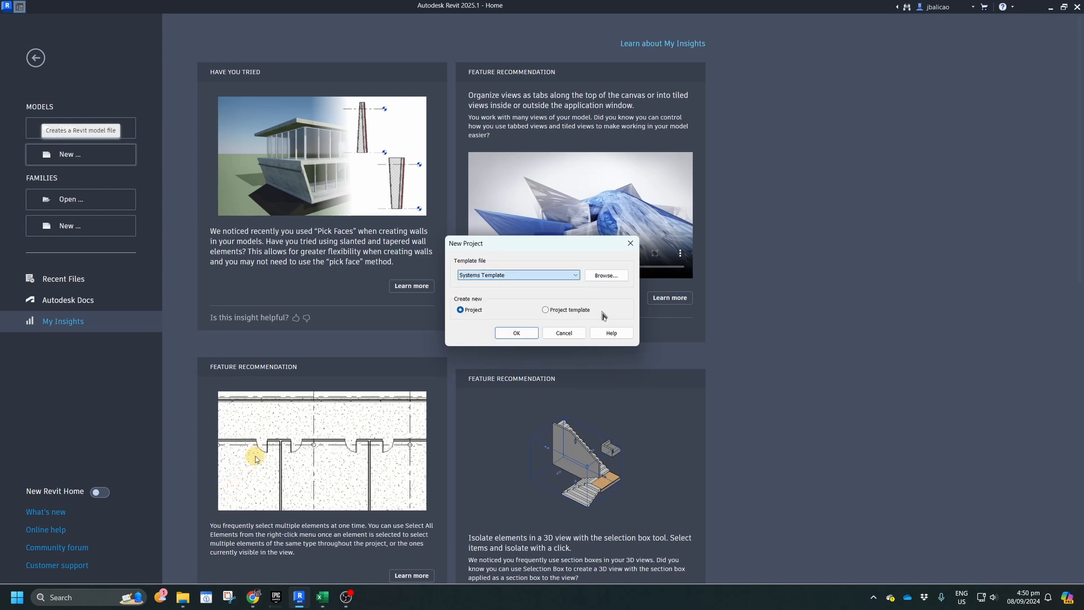
- Create a new project from the ResidentialGBRENU.rte template file and close its opening sheet after viewing it
click(605, 277)
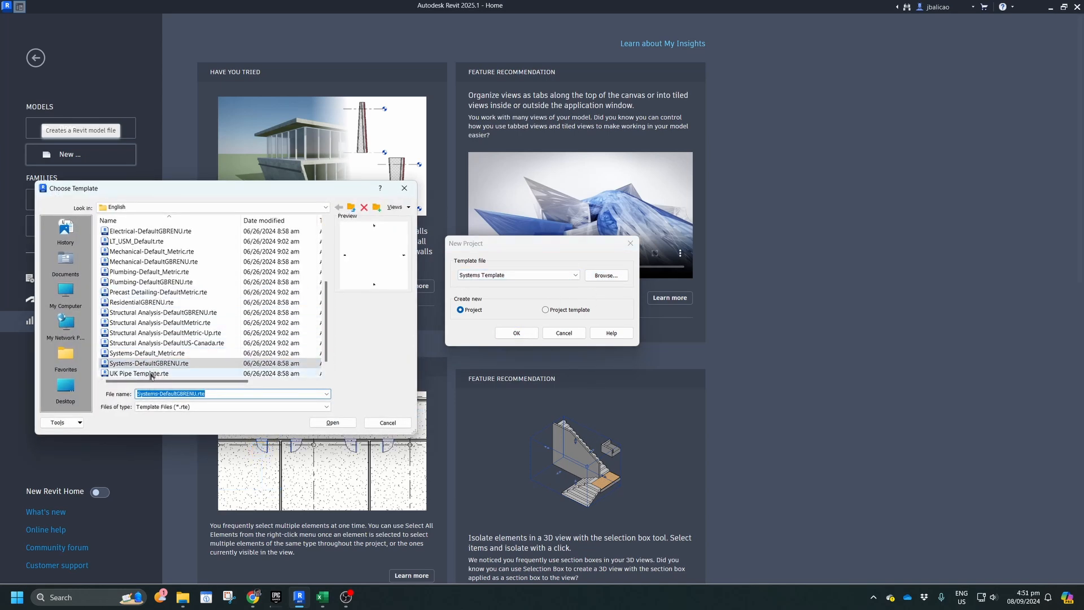
click(141, 302)
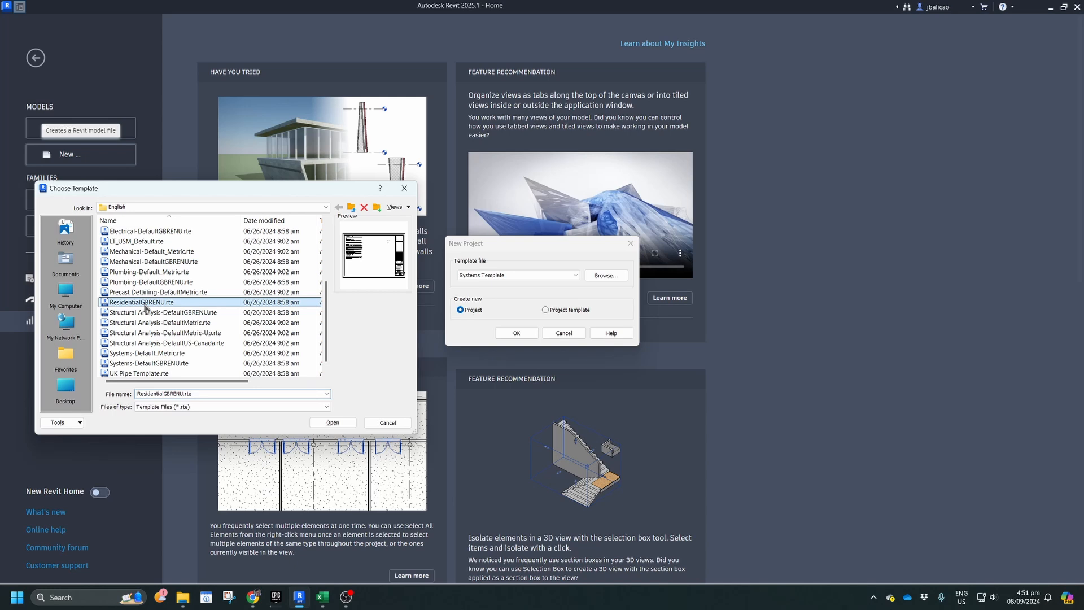
click(343, 426)
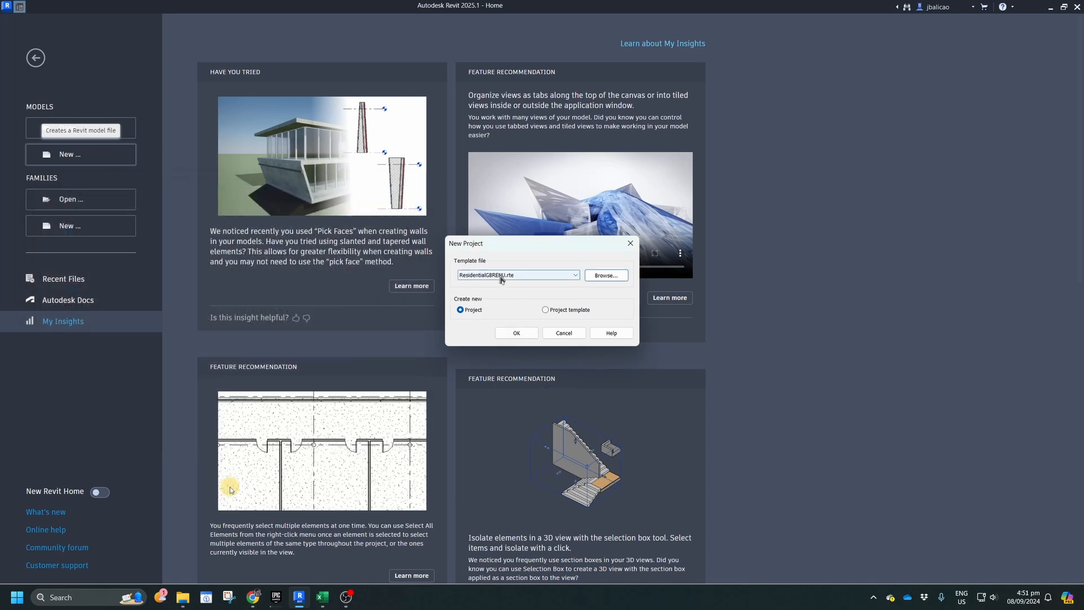
click(516, 333)
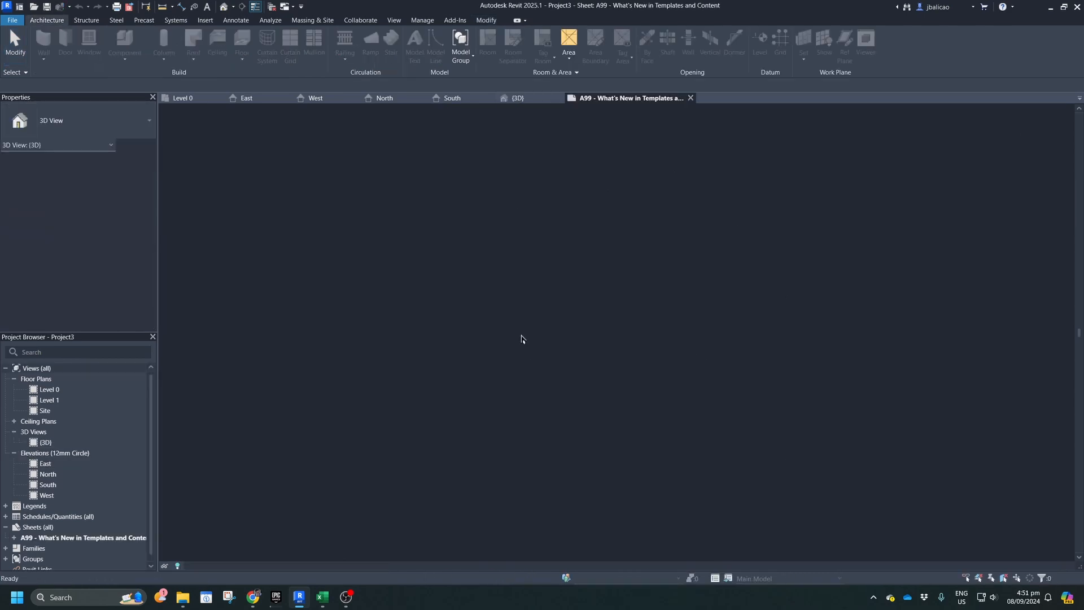
scroll(677, 294, down, 3)
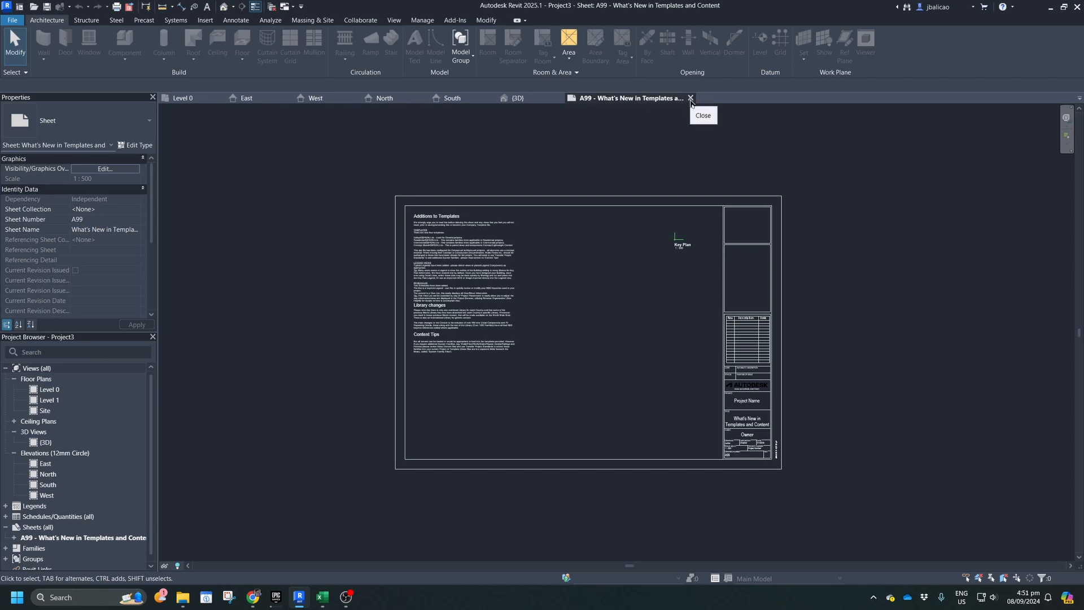
click(690, 100)
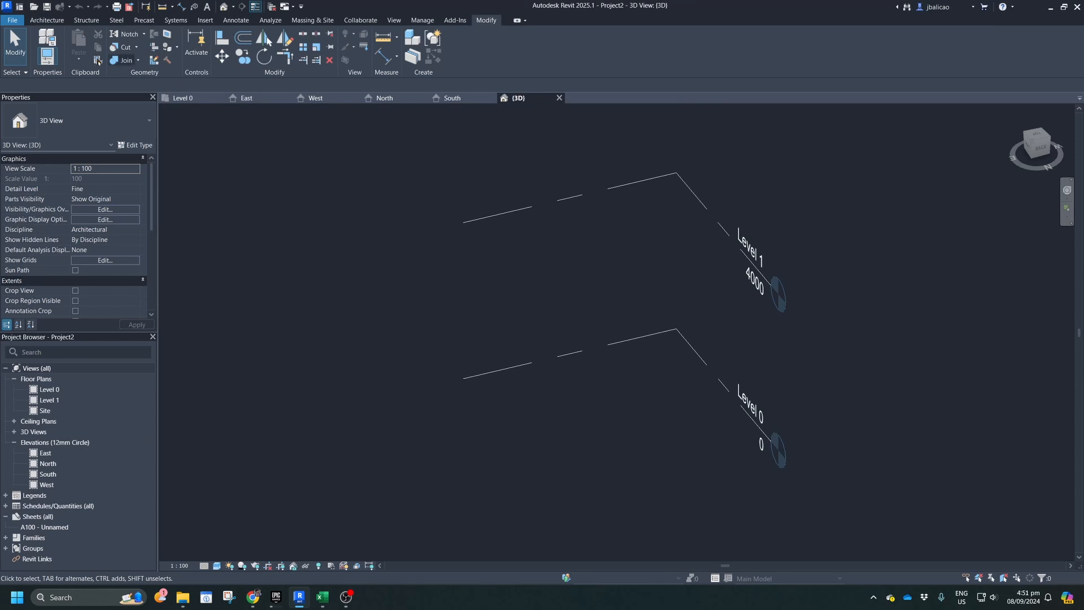
- Start another new model, review the selectable project templates, and cancel without creating a project
click(19, 6)
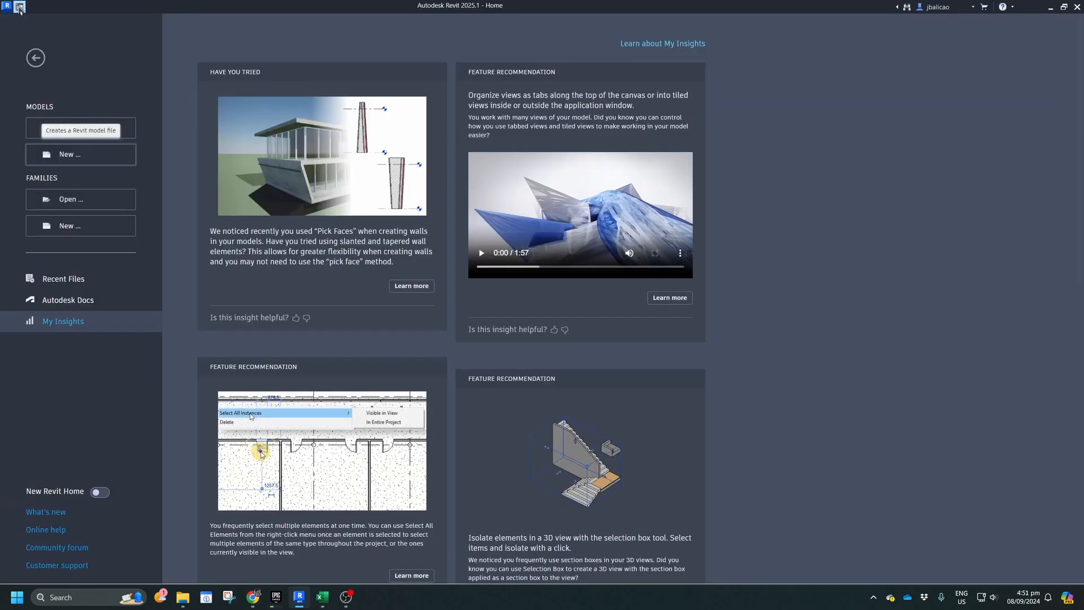
click(70, 158)
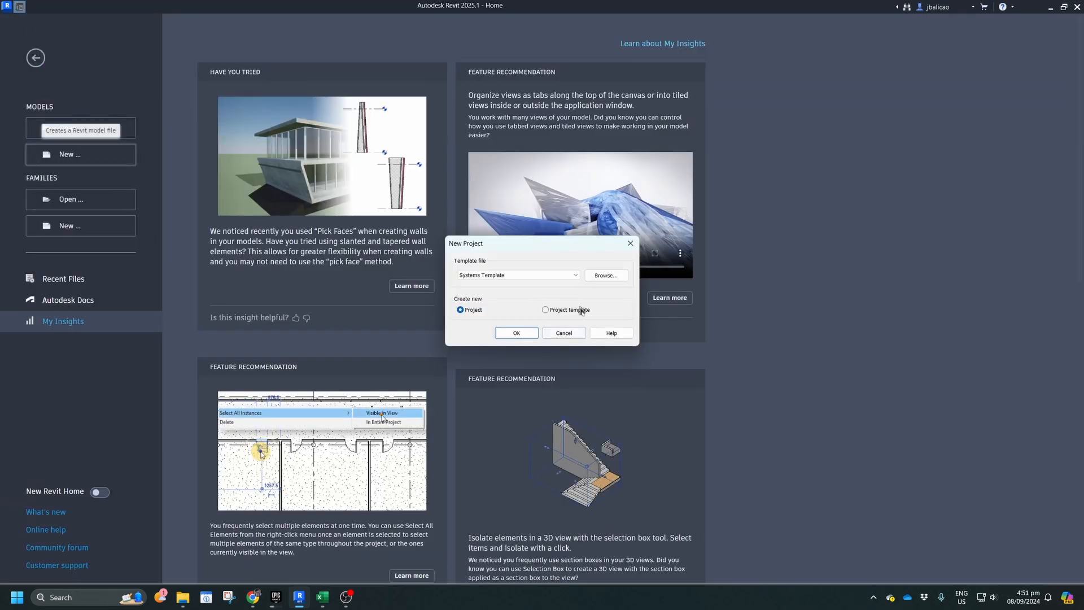
click(576, 275)
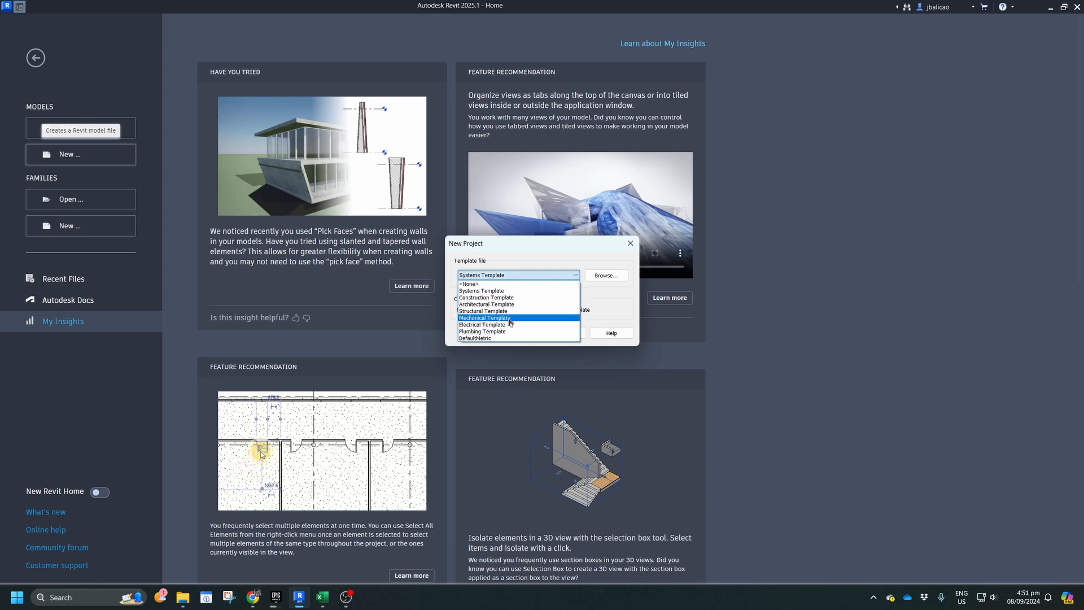
click(624, 317)
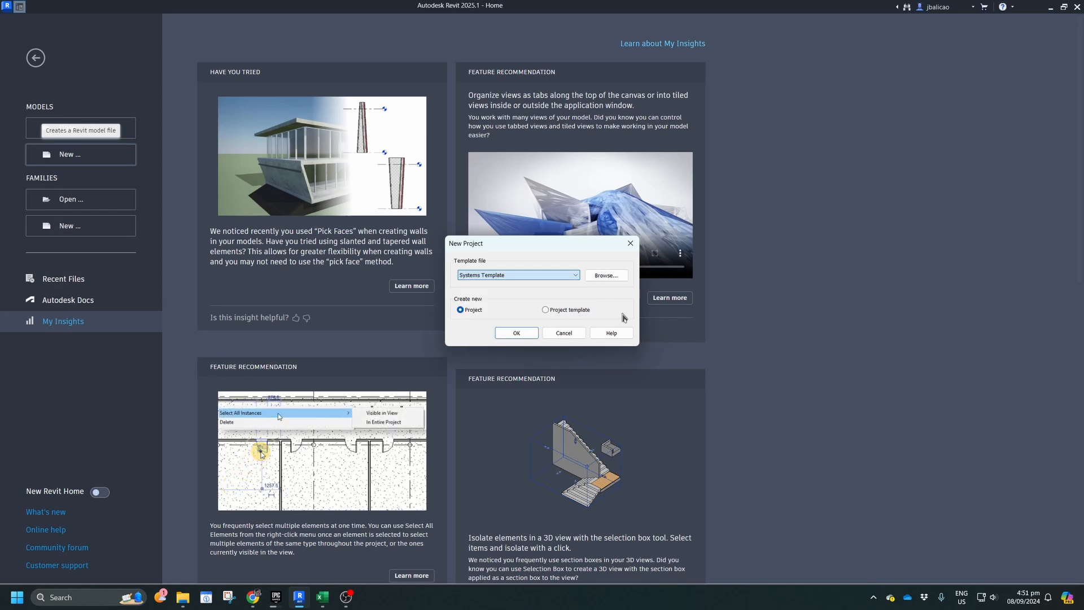
click(560, 335)
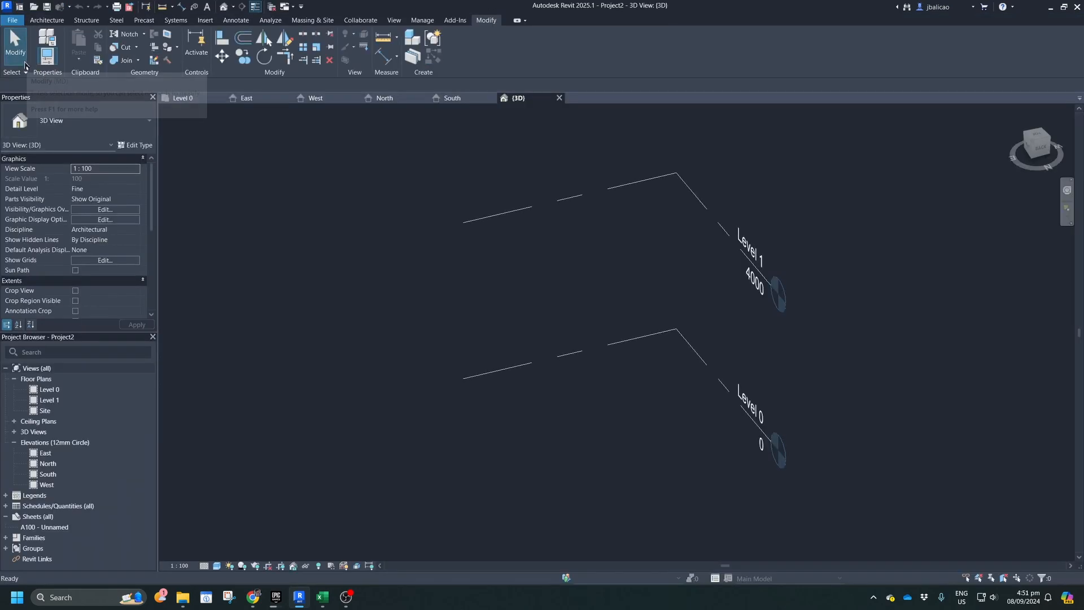
- Open the File Locations options and examine the family template path, point cloud root path and systems analysis workflows
click(11, 22)
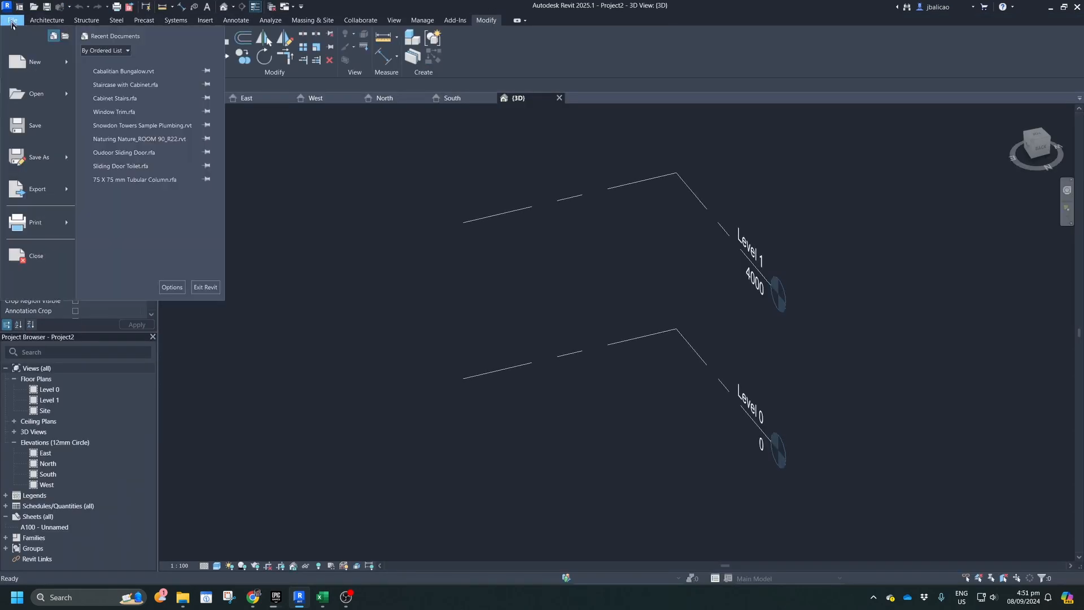
click(172, 287)
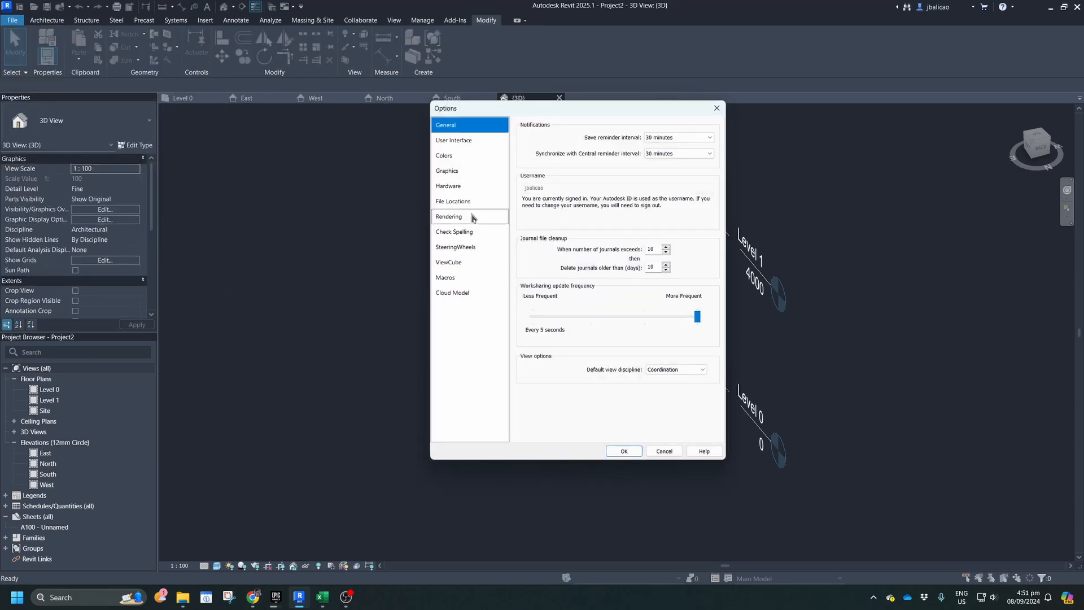
click(473, 204)
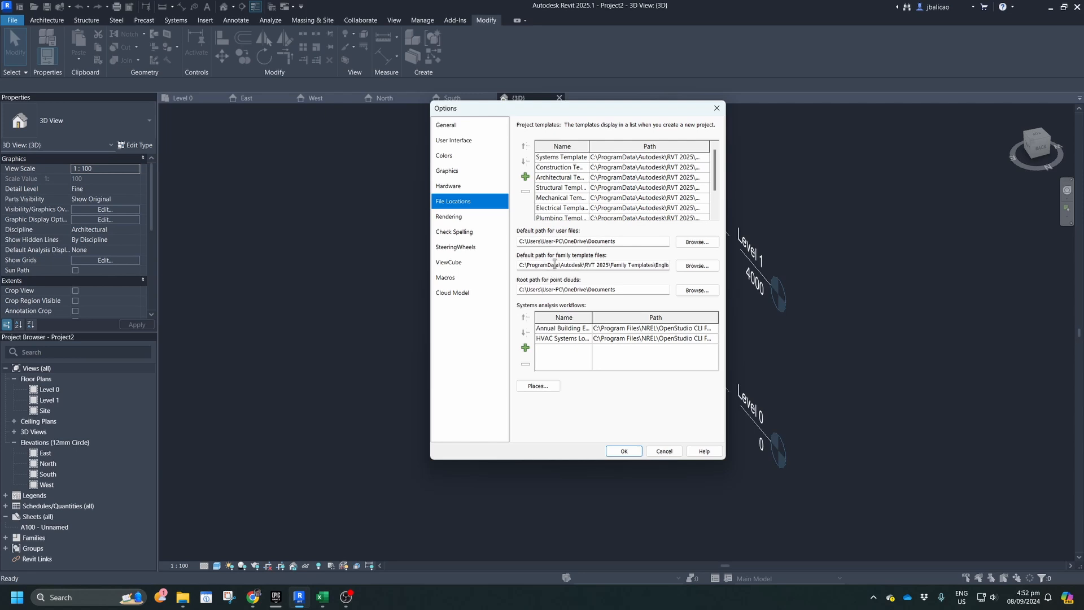
drag(536, 265, 689, 274)
click(638, 188)
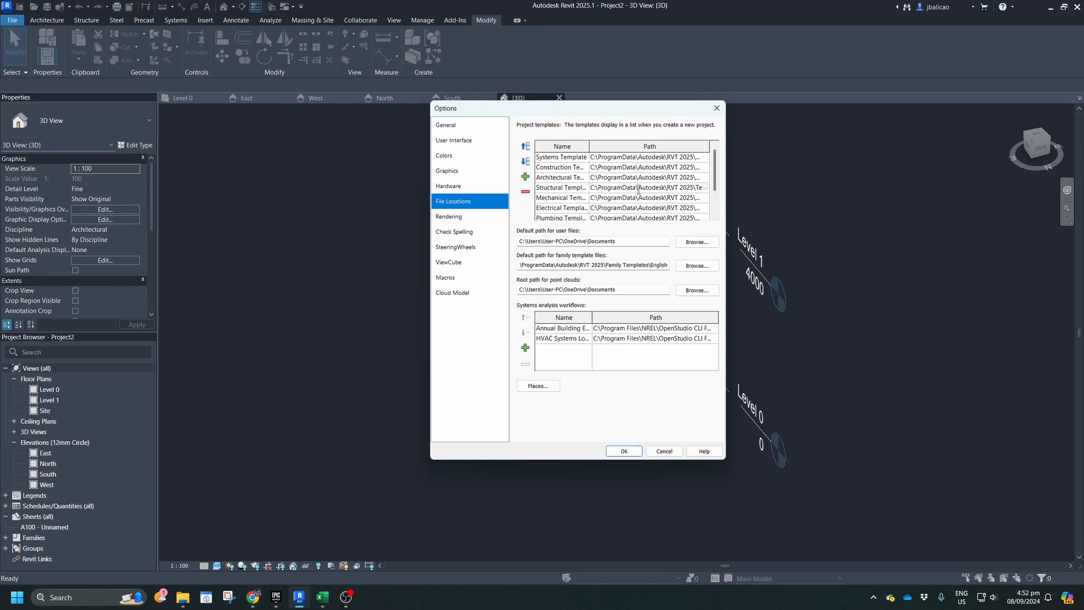
drag(560, 265, 625, 275)
click(573, 289)
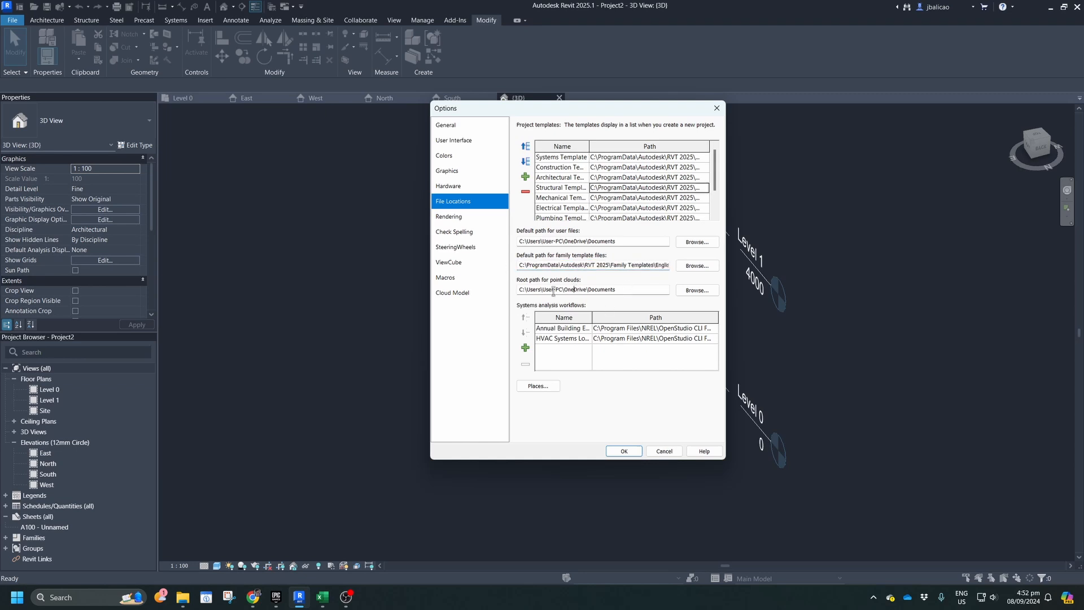
click(619, 289)
click(578, 329)
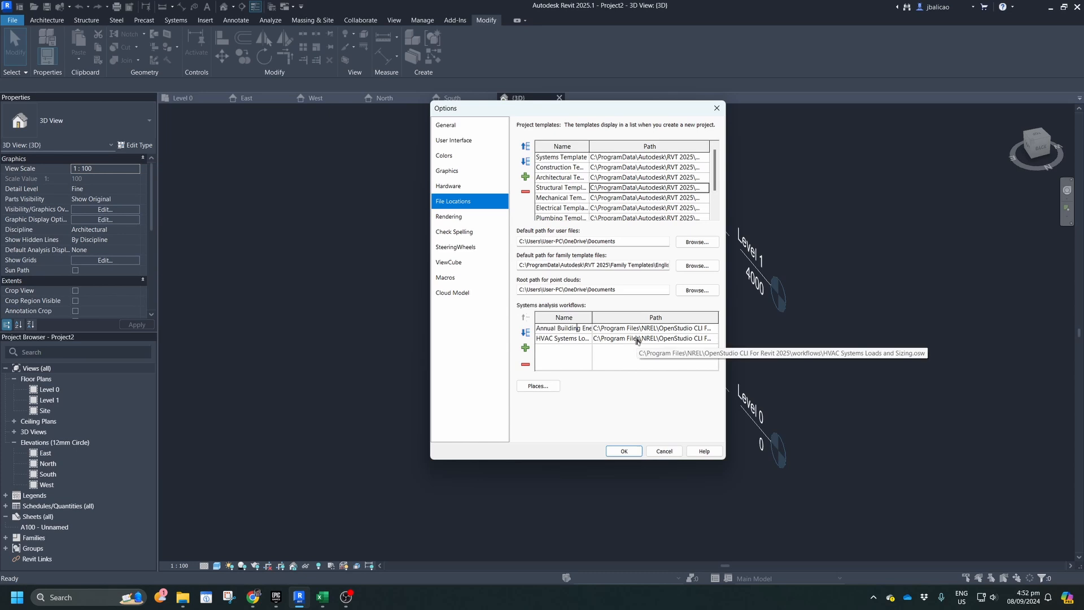
- View the Metric Library path in the Places settings and close them without changes
click(537, 385)
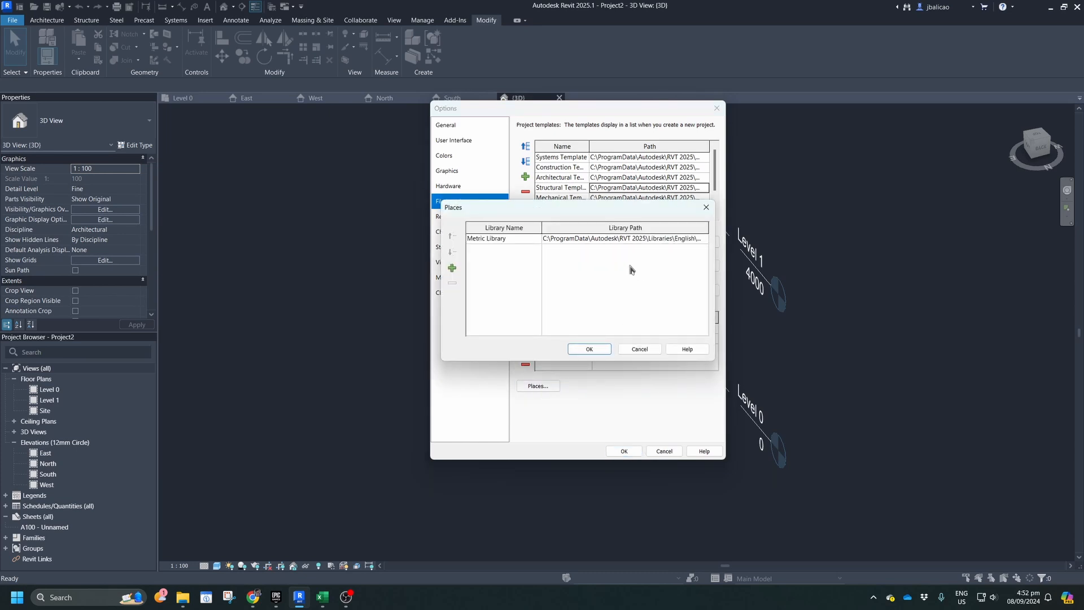
click(660, 239)
click(640, 350)
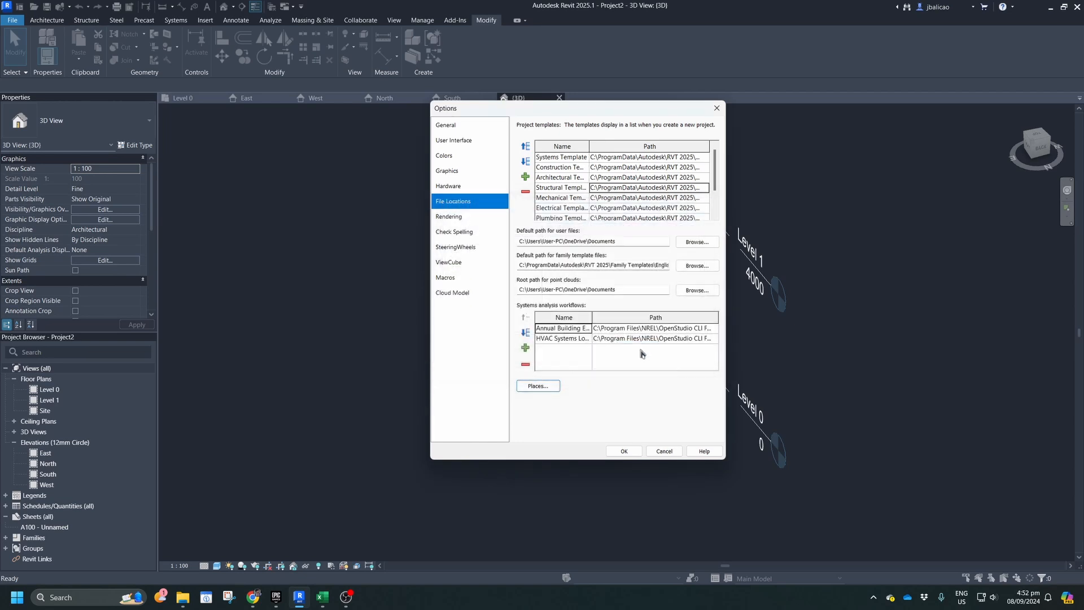
- Review the Rendering, Check Spelling and SteeringWheels option pages, and close the options without changes
click(458, 220)
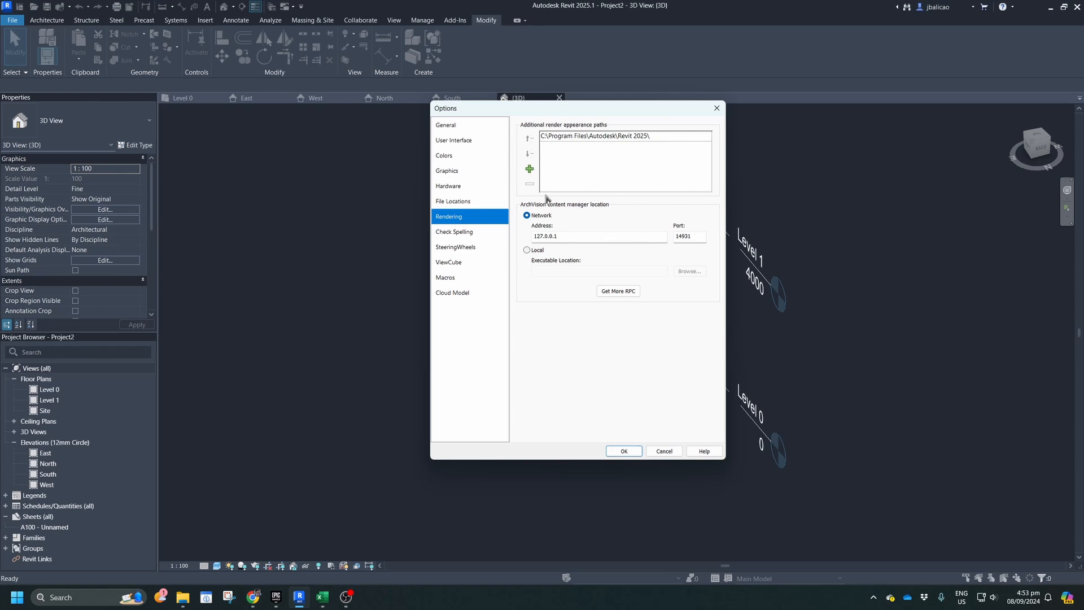
click(456, 240)
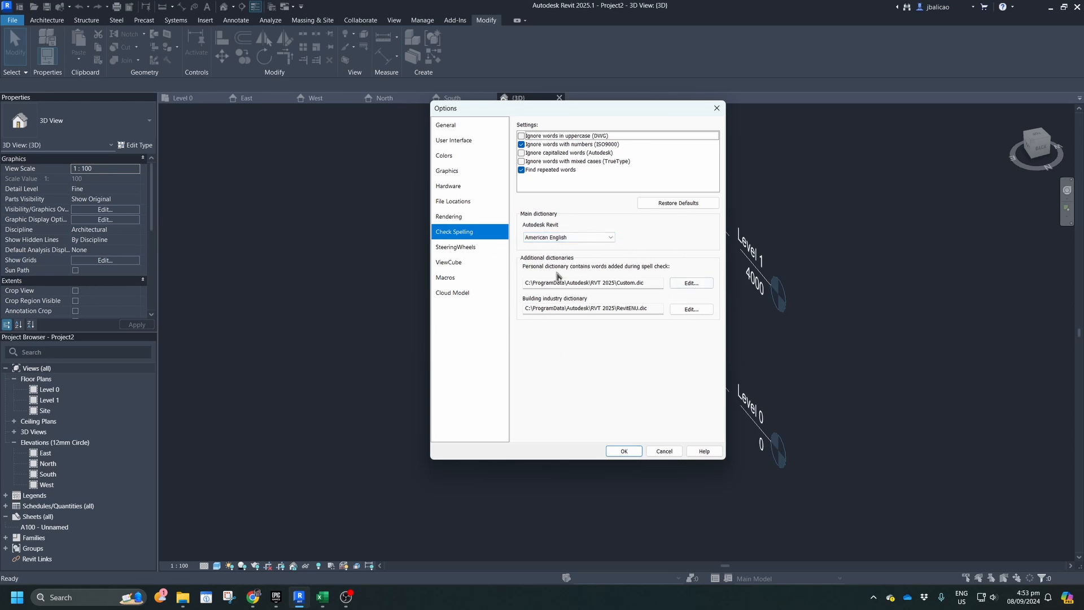
click(472, 248)
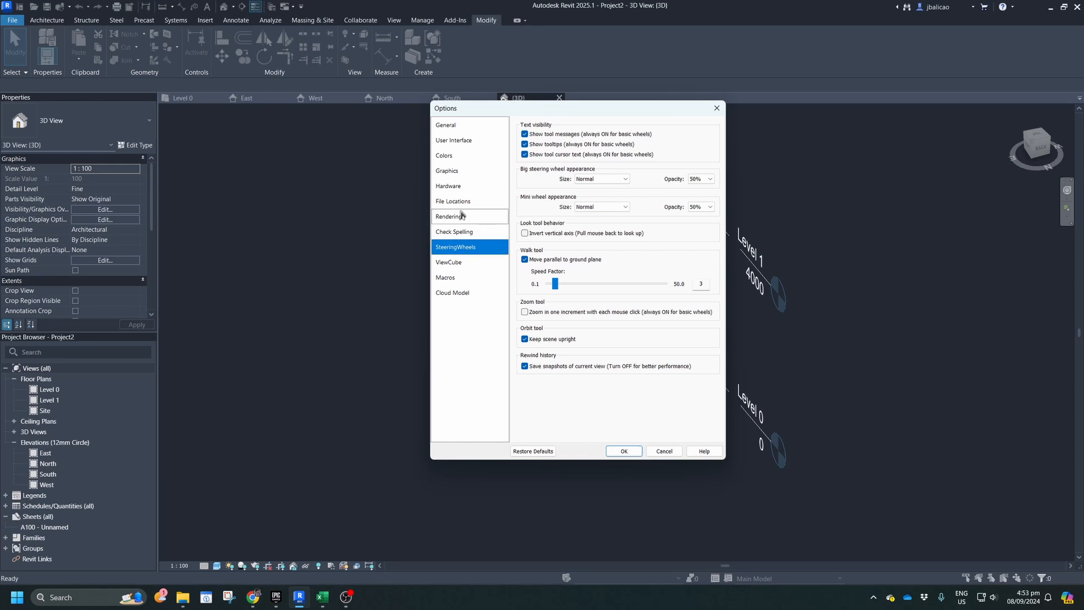
click(715, 108)
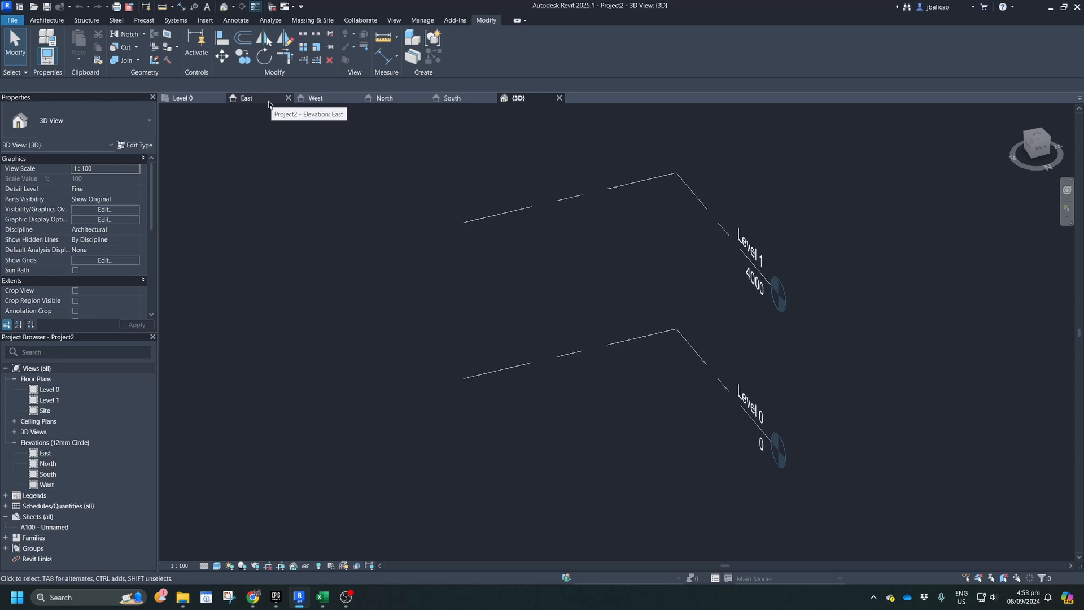
- Activate the SteeringWheel in the Level 0 floor plan and try its Pan and Zoom tools
click(192, 100)
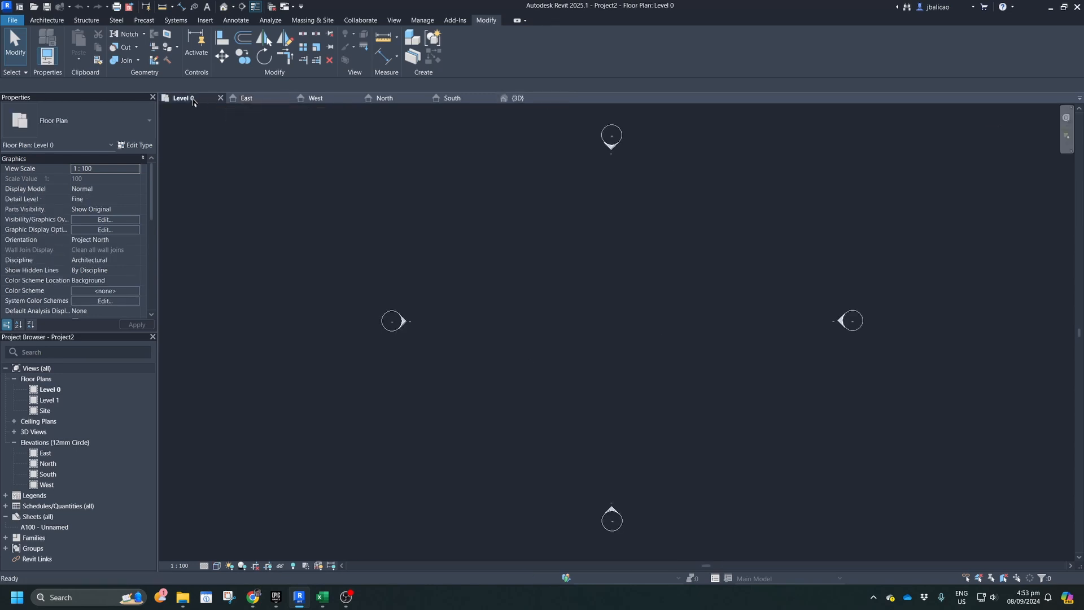
click(1067, 120)
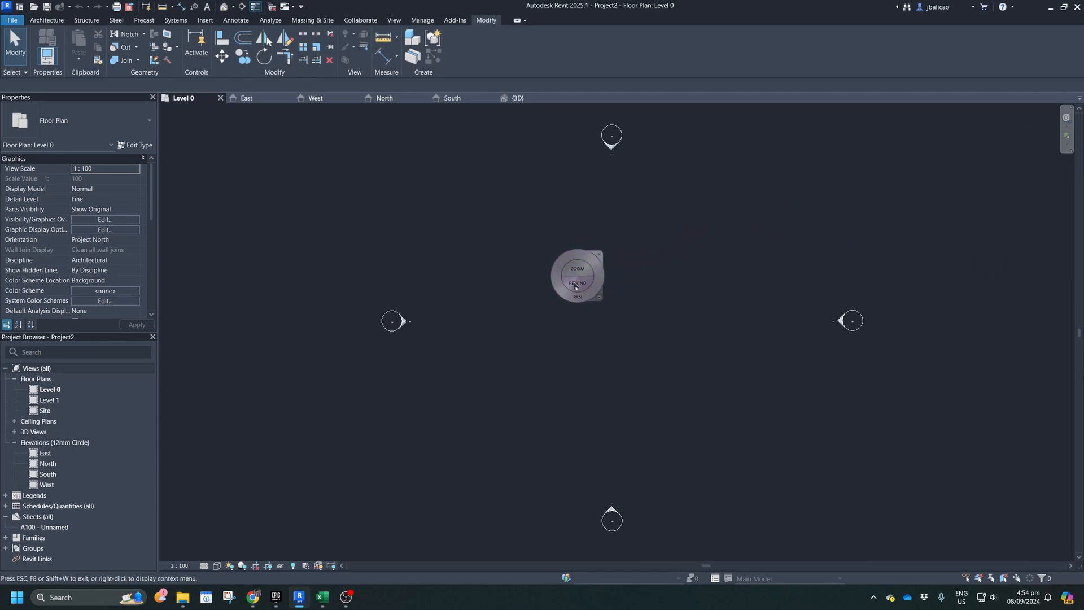
drag(567, 299, 576, 264)
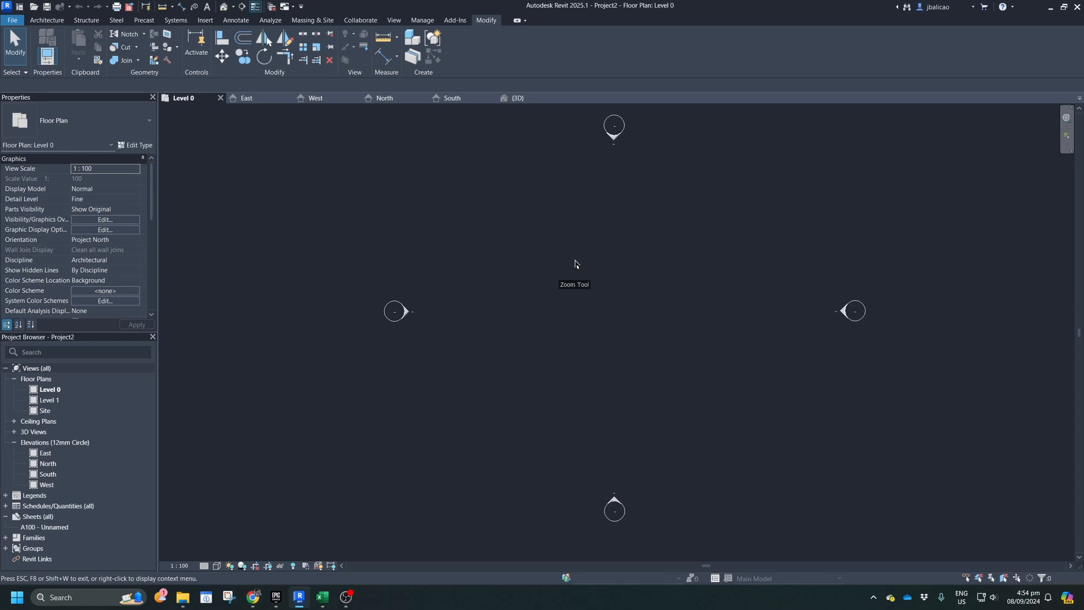
drag(574, 261, 576, 261)
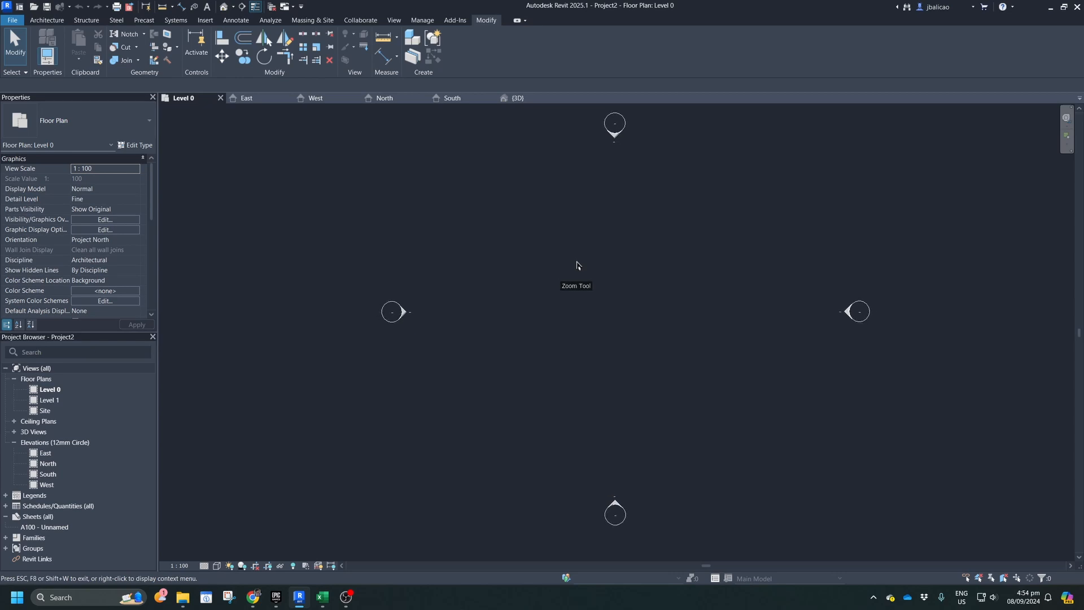
mouse_move(577, 265)
mouse_down()
mouse_move(577, 220)
mouse_move(586, 283)
mouse_up()
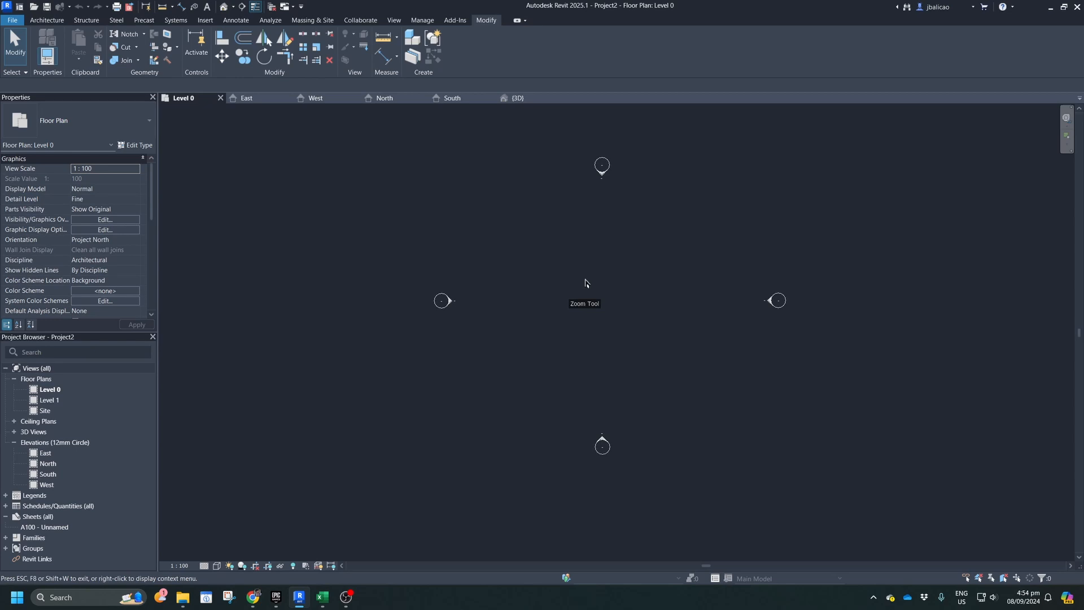
- Try the SteeringWheel's Rewind tool to return to an earlier view of the Level 0 plan, and close the wheel
drag(586, 283, 585, 286)
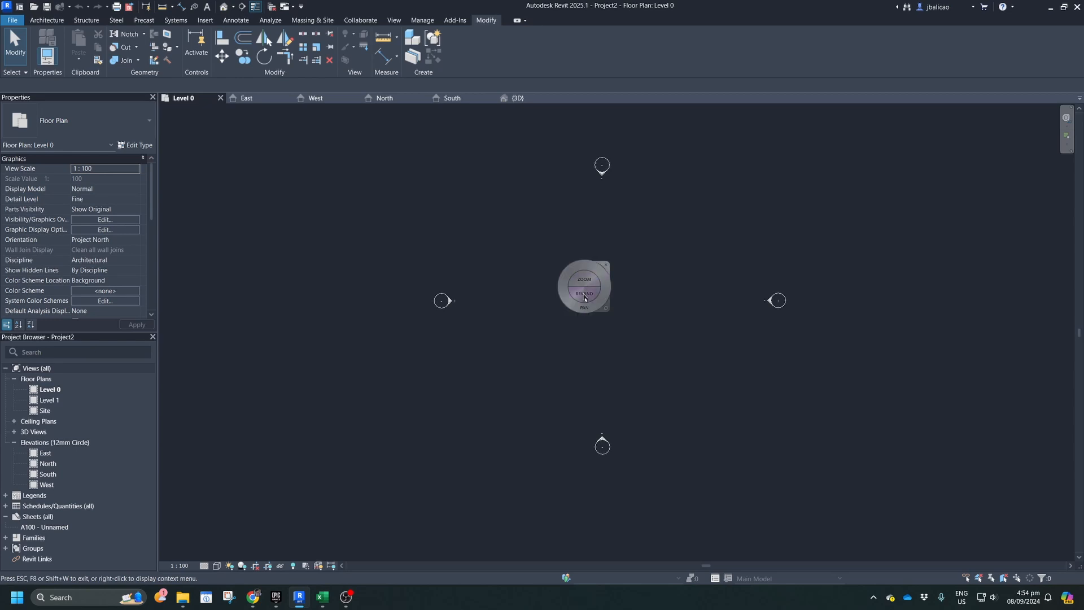
click(585, 300)
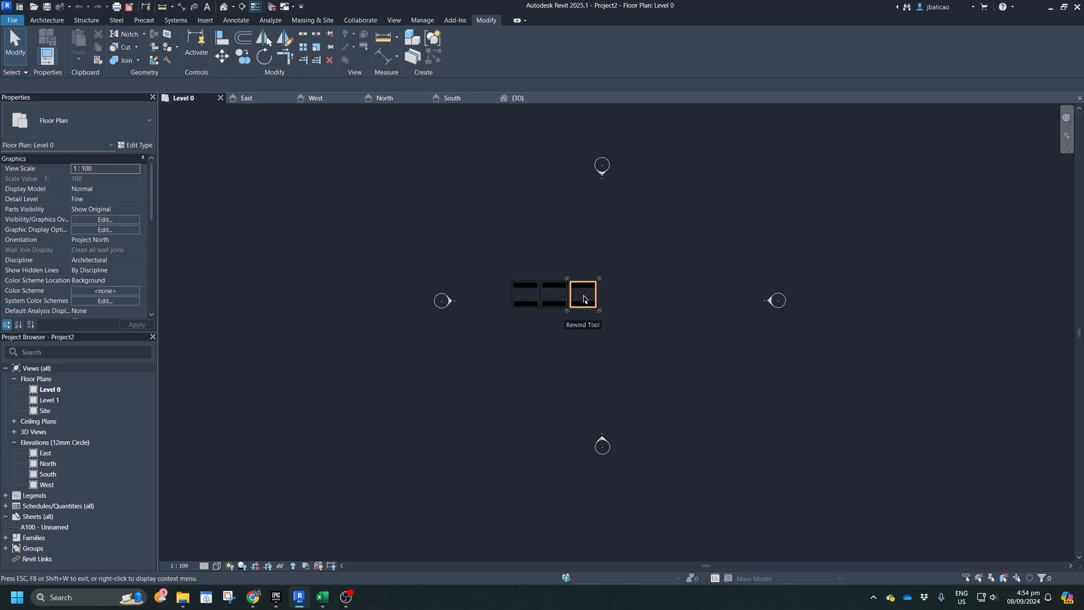
drag(584, 299, 552, 303)
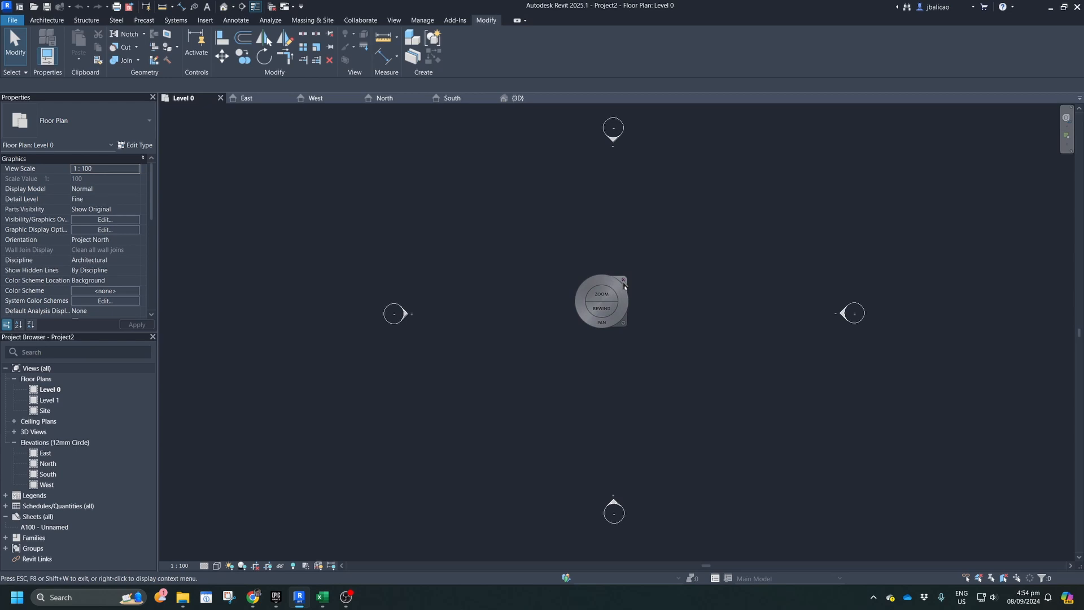
click(623, 283)
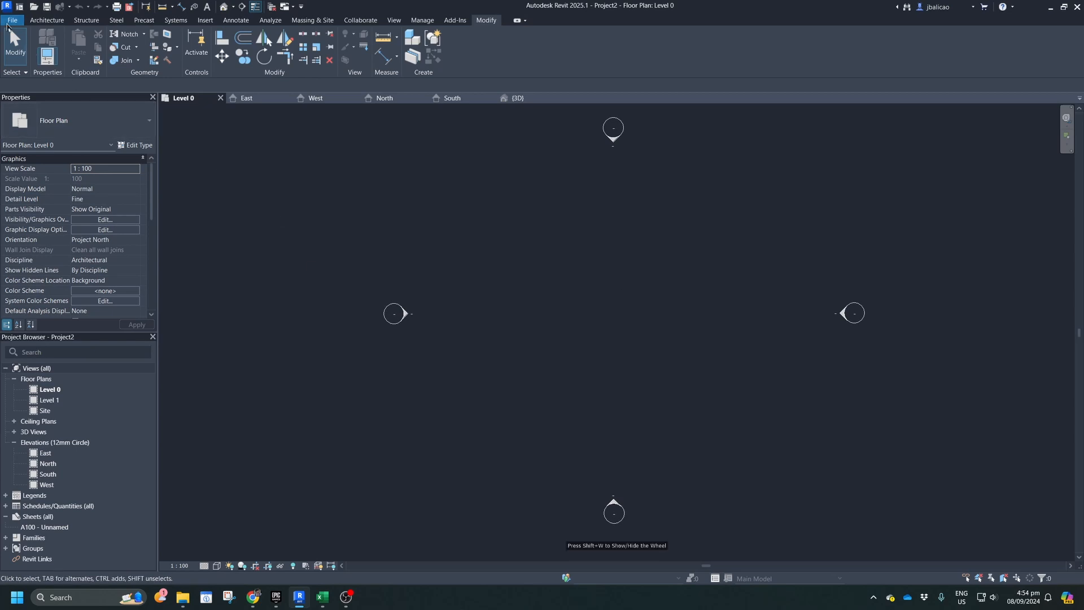
- Set the size of both the big steering wheel and the mini wheel to Large in the SteeringWheels options
click(12, 20)
click(172, 287)
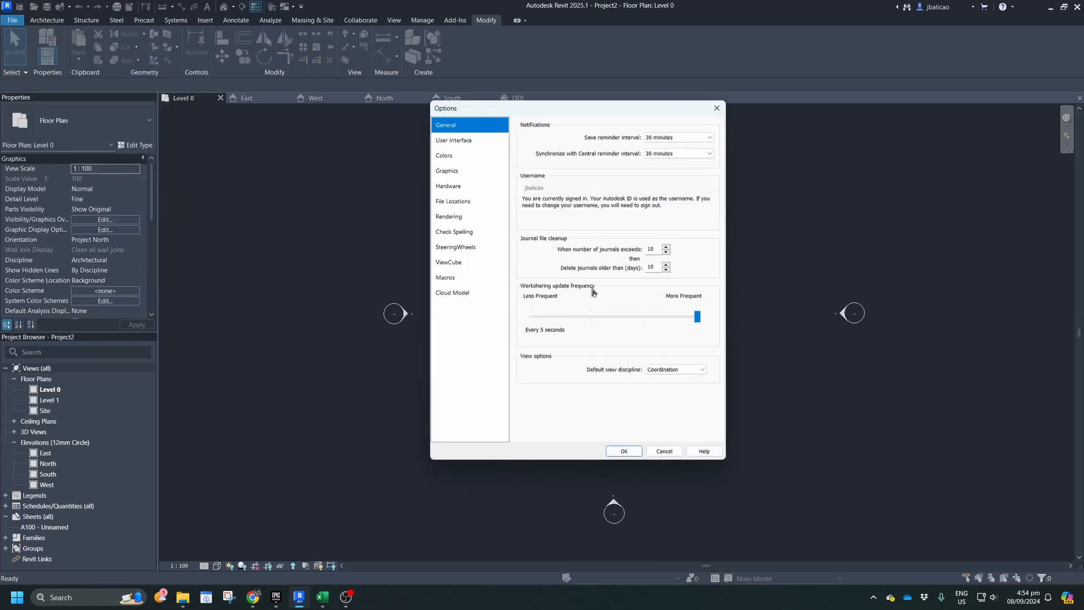
click(458, 247)
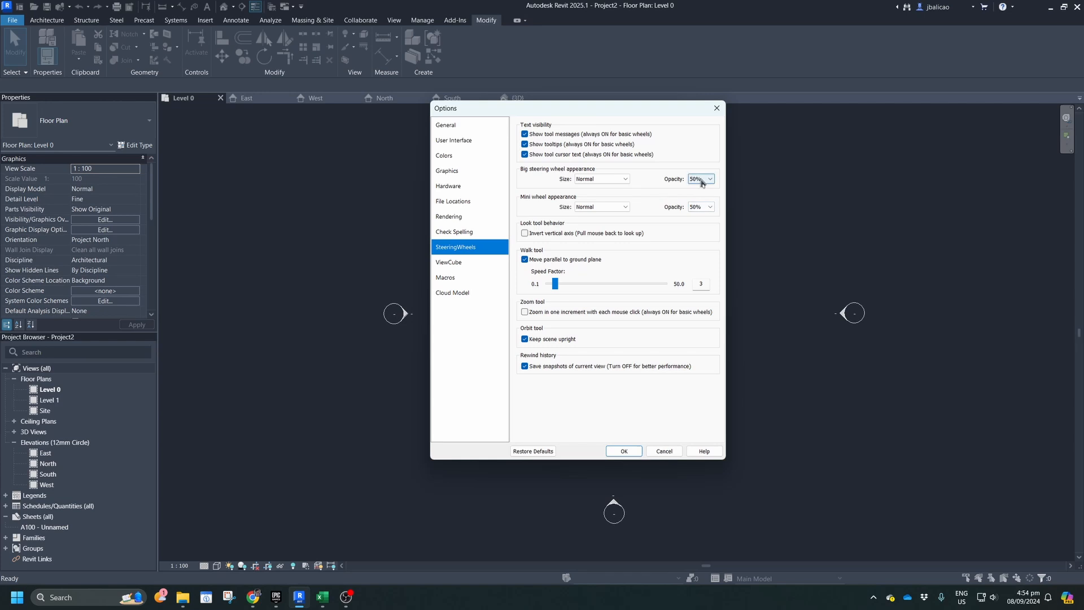
click(617, 179)
click(608, 201)
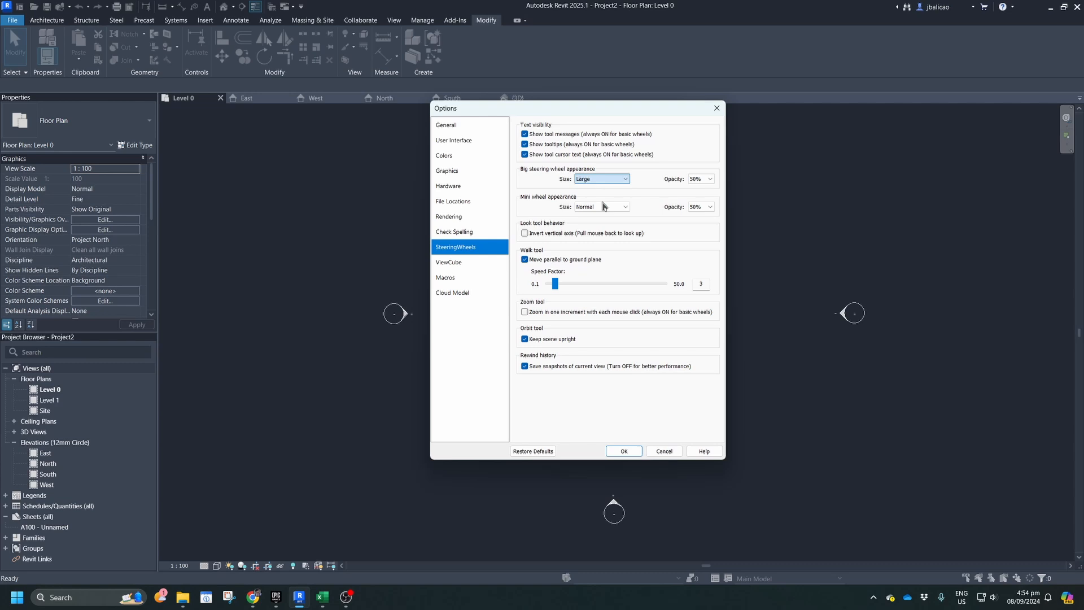
click(617, 207)
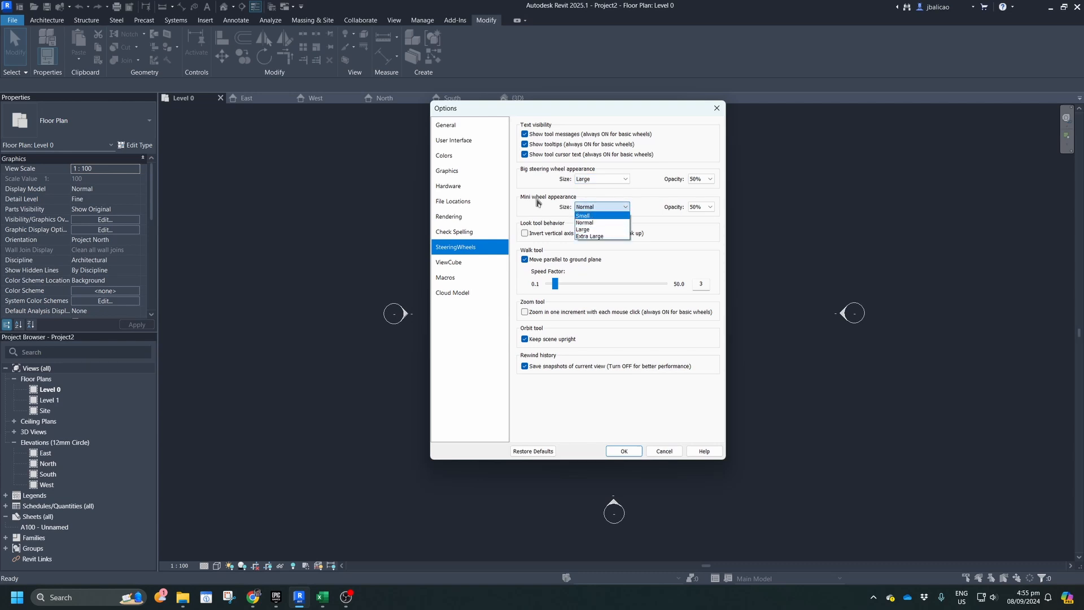
click(595, 239)
click(605, 210)
click(601, 229)
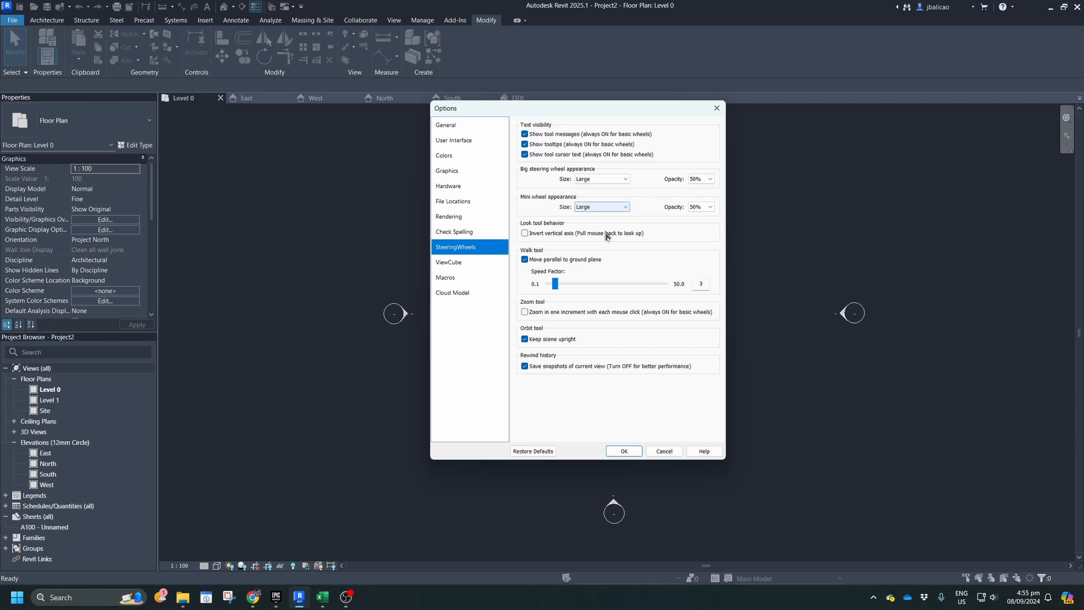
- Set the opacity of both the big and mini wheels to 75%, apply the options and preview the SteeringWheel in the plan
click(711, 208)
click(700, 229)
click(707, 180)
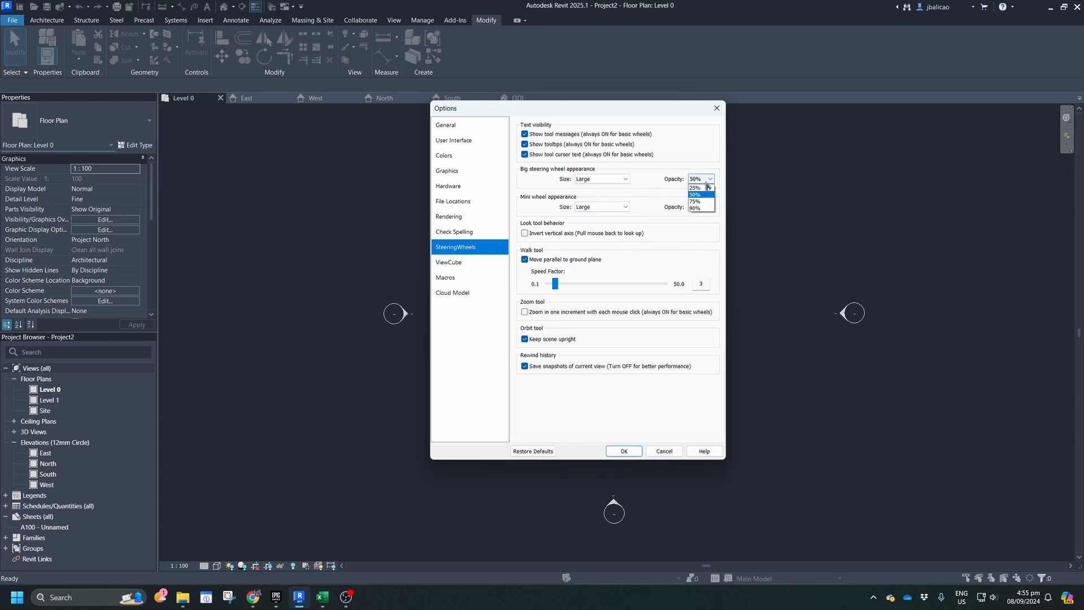
click(699, 201)
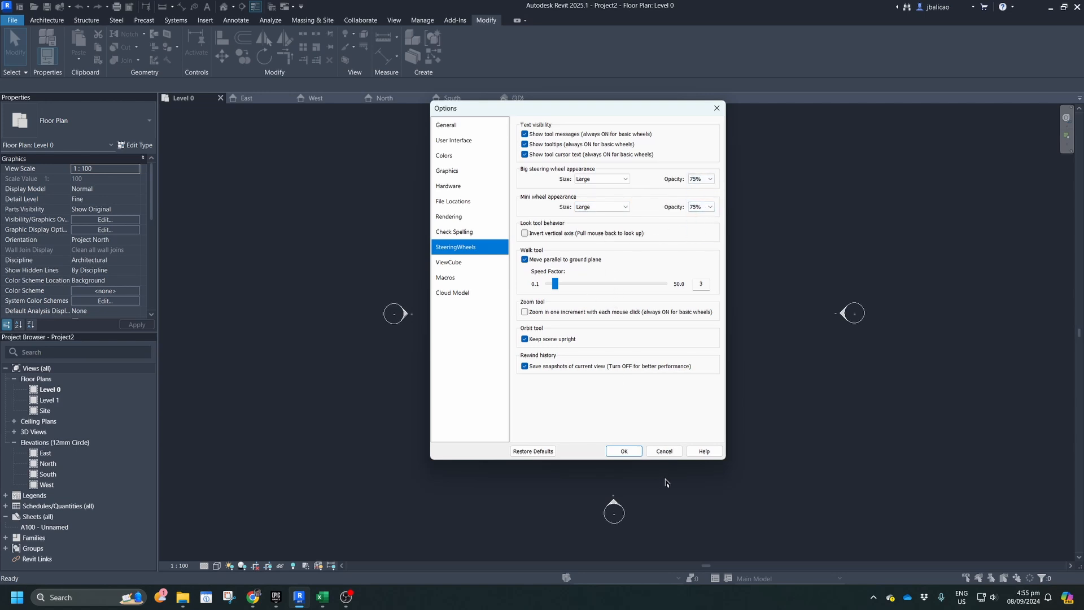
click(625, 451)
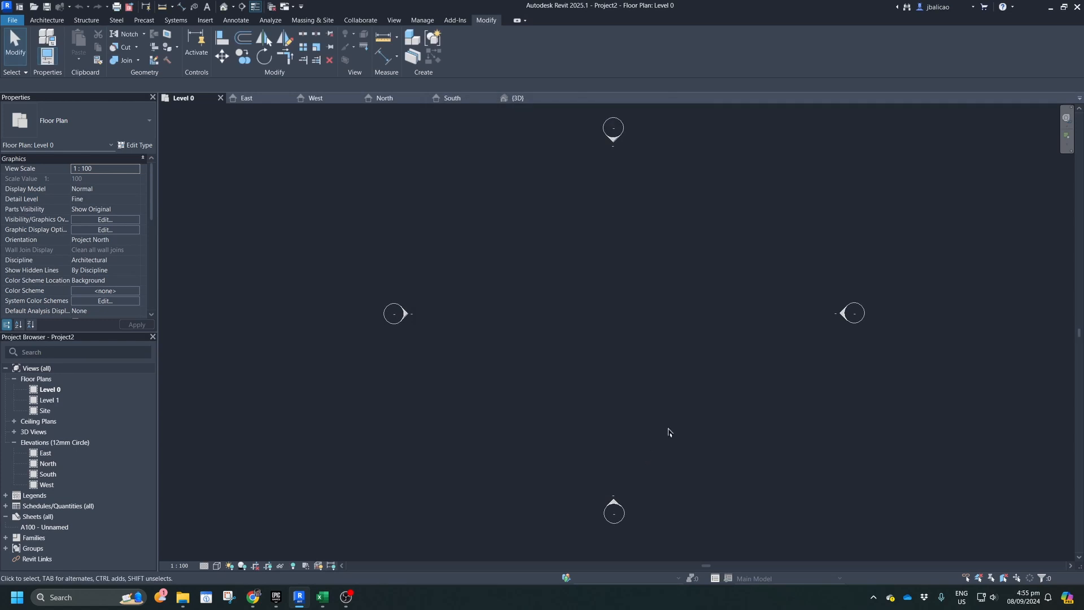
click(1067, 117)
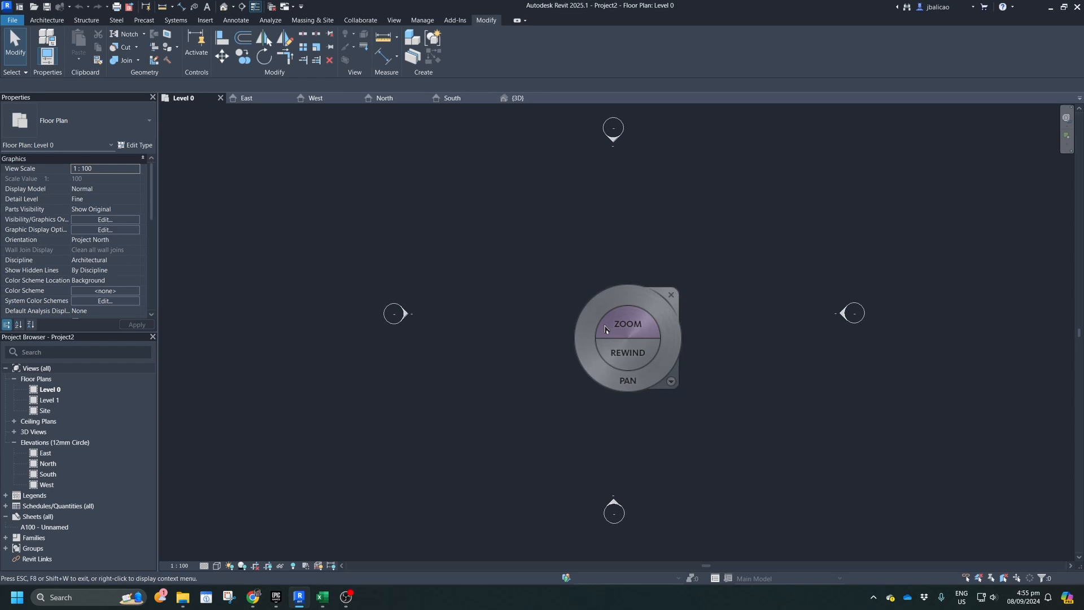
key(Escape)
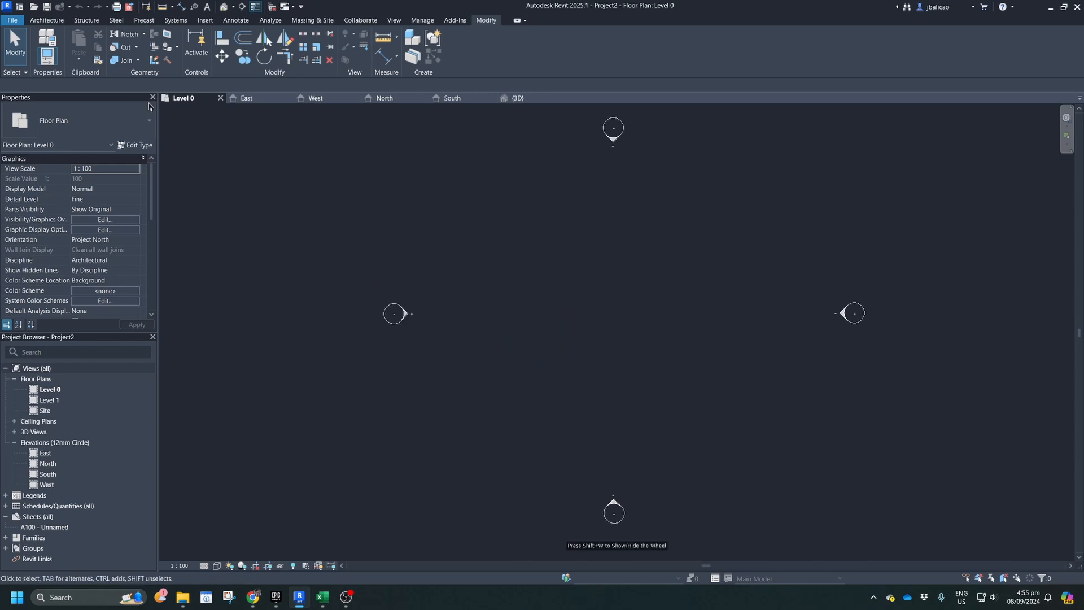
click(20, 22)
click(172, 289)
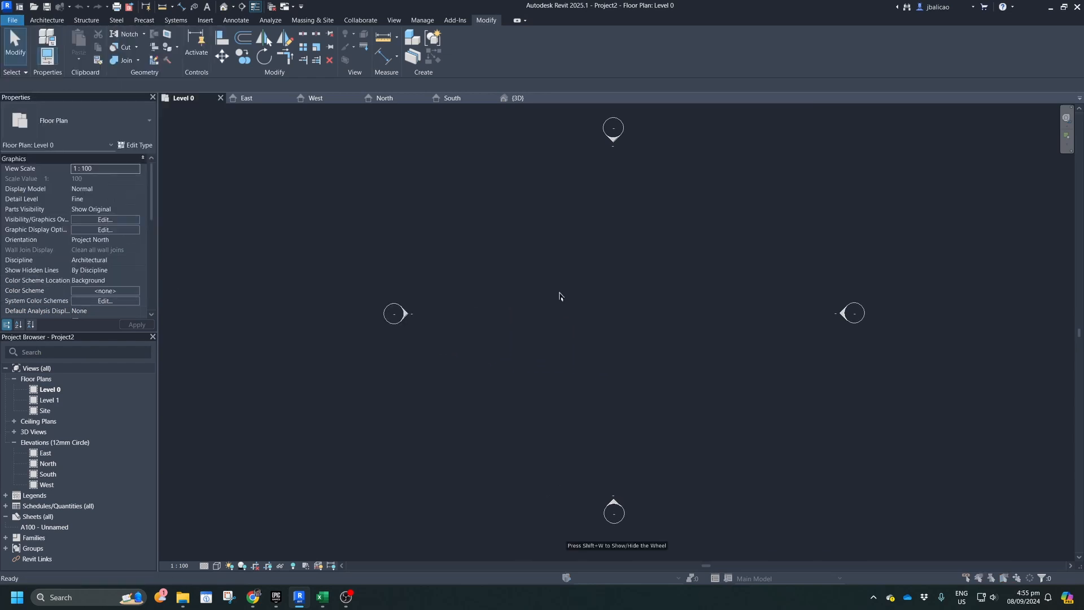
click(454, 231)
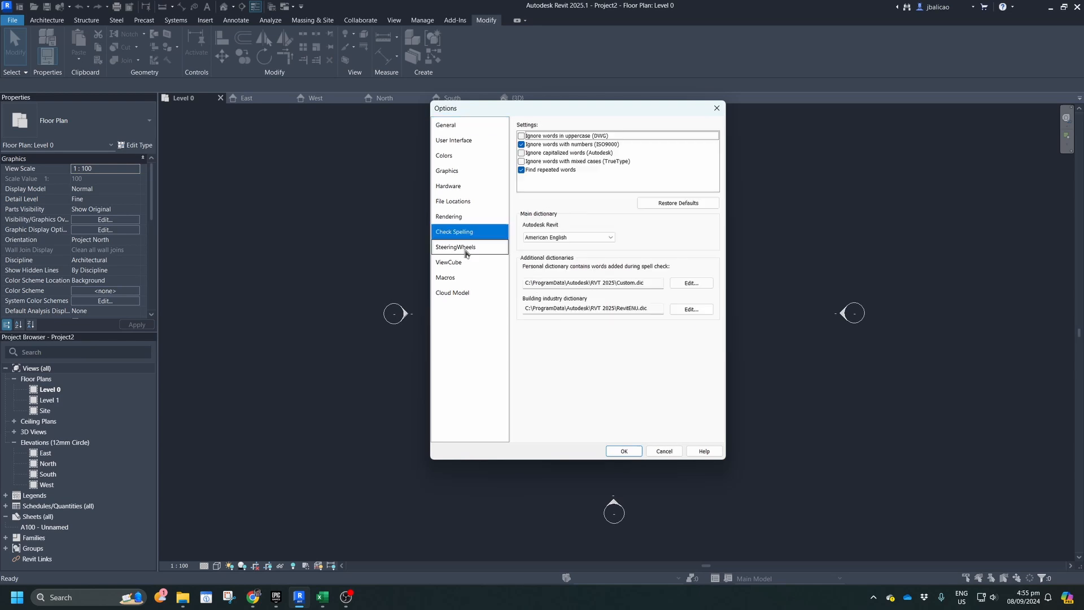
click(456, 246)
click(705, 179)
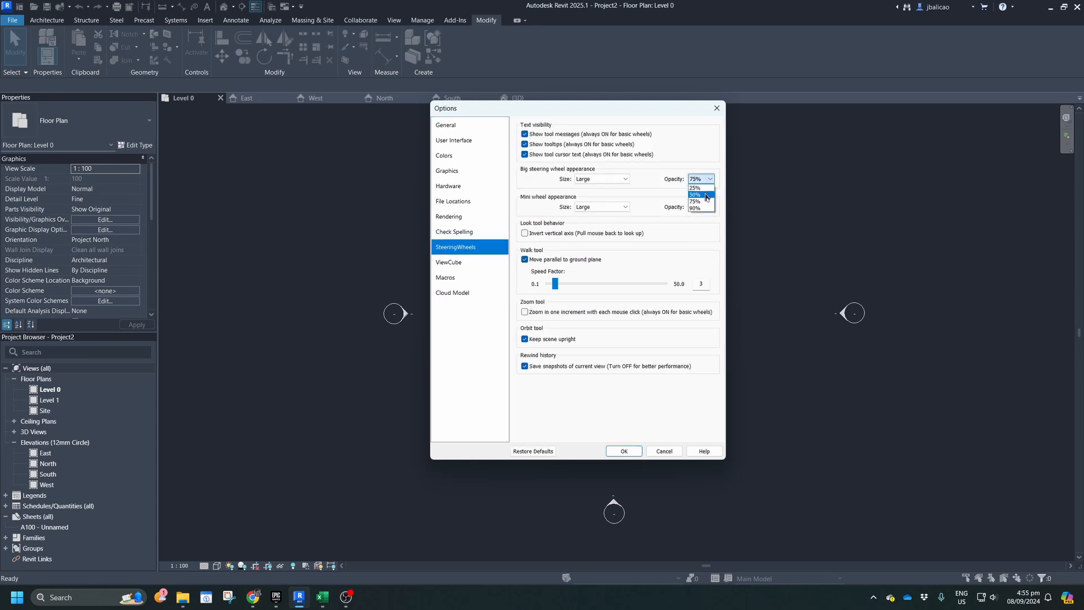
click(707, 198)
click(707, 207)
click(700, 220)
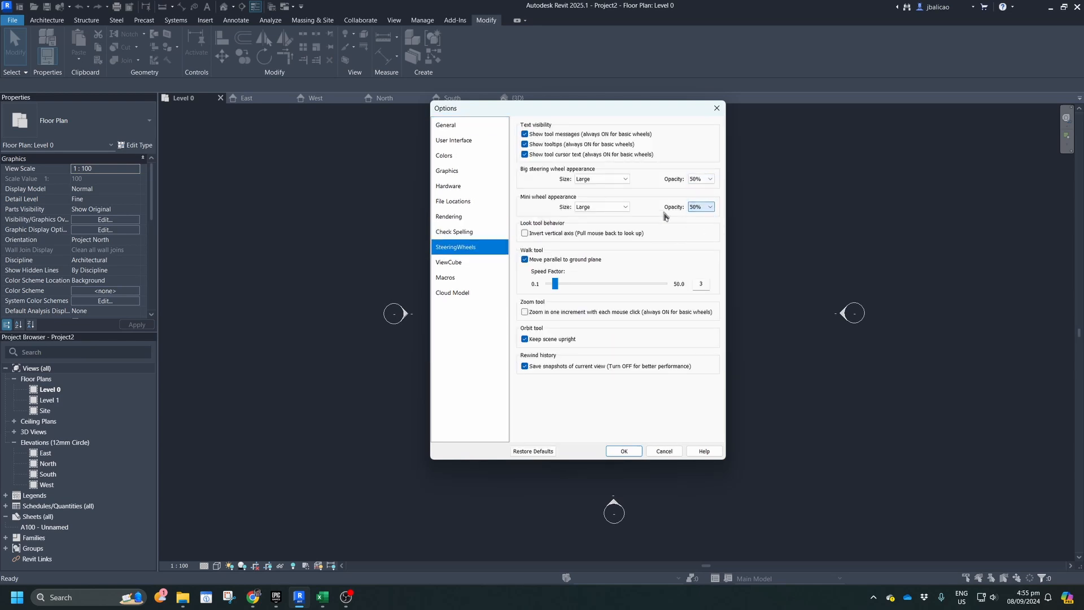
click(611, 179)
click(610, 194)
click(610, 207)
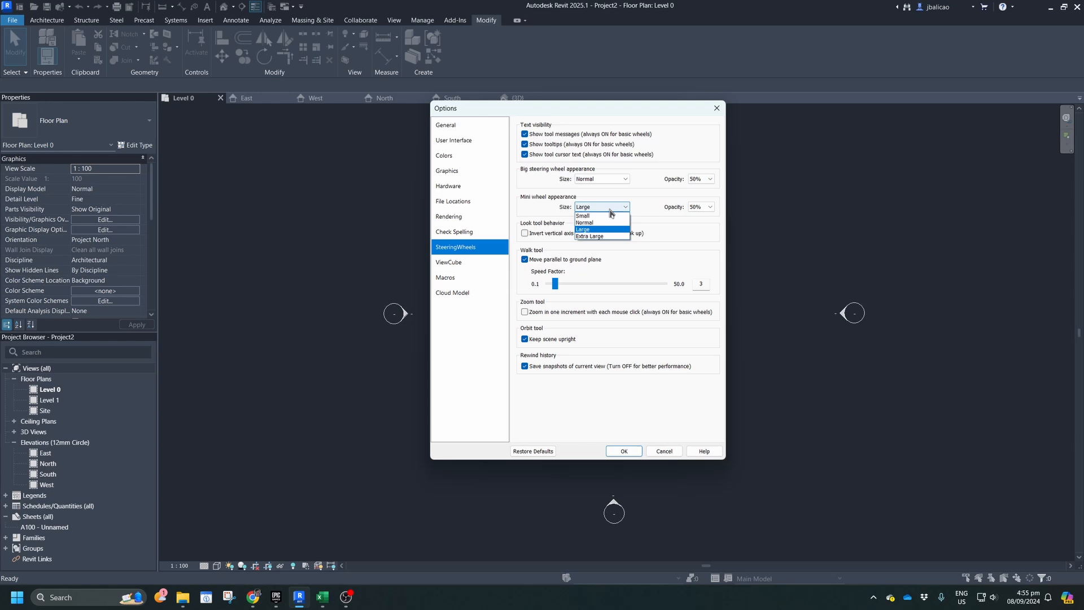
click(609, 222)
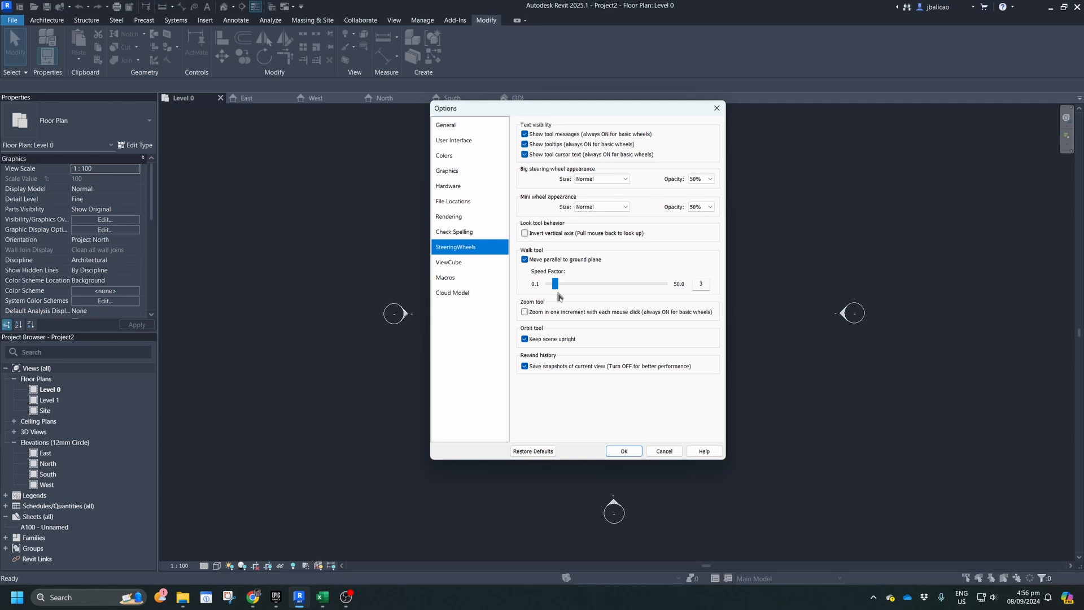
click(664, 450)
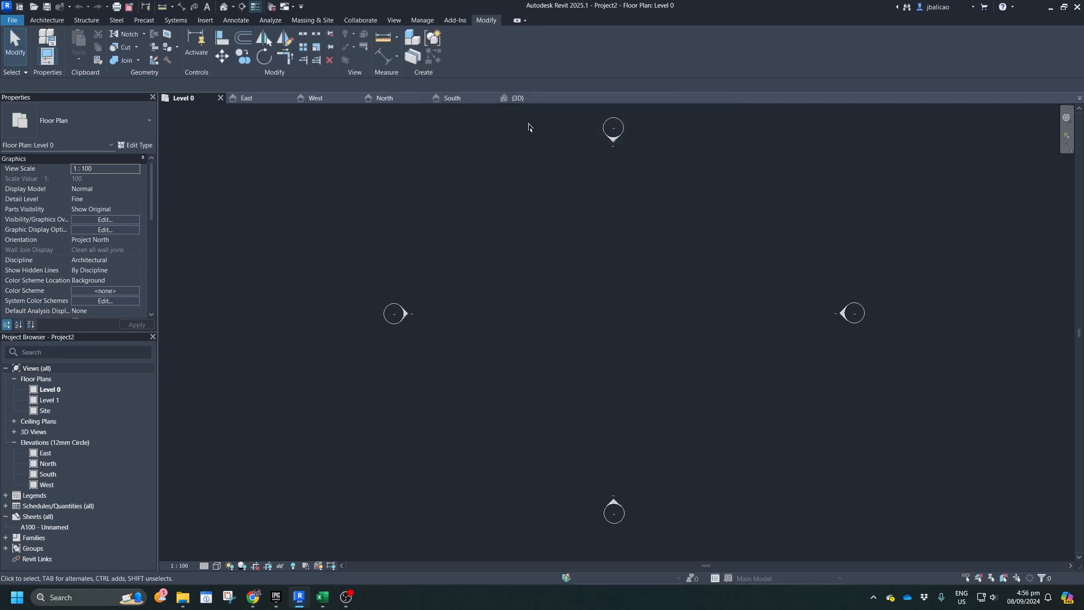
- Open the {3D} view, show the Full Navigation Wheel to examine its tools, and close the wheel
click(525, 98)
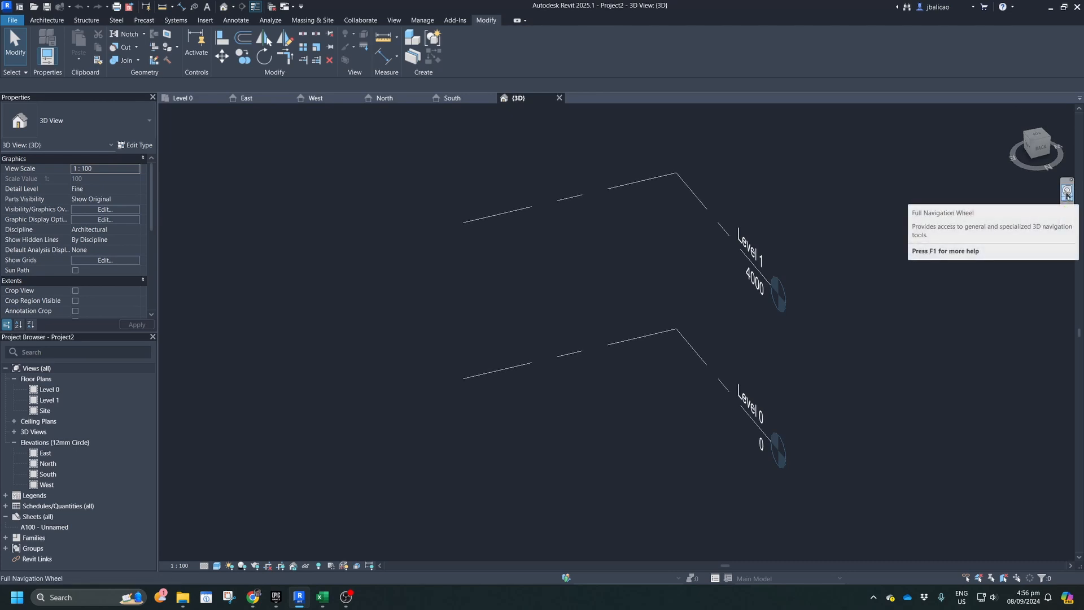
click(1066, 193)
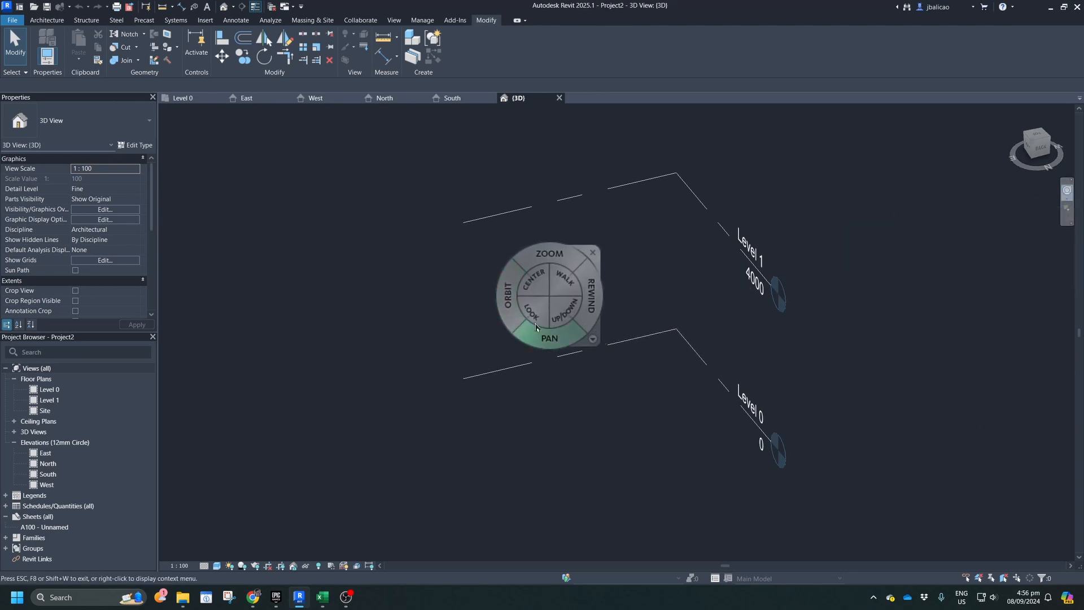
click(567, 285)
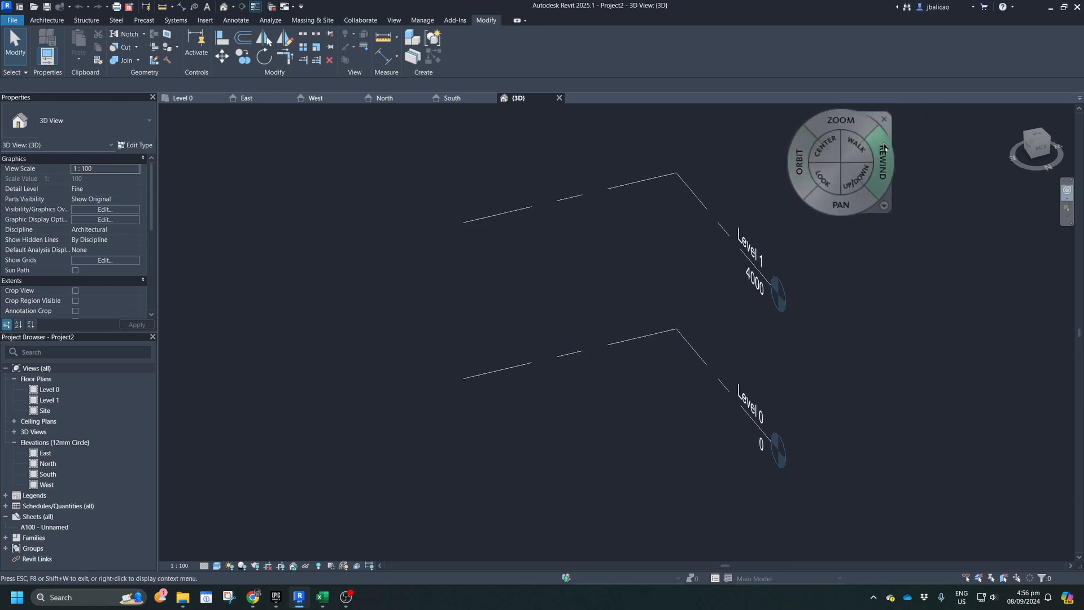
click(884, 119)
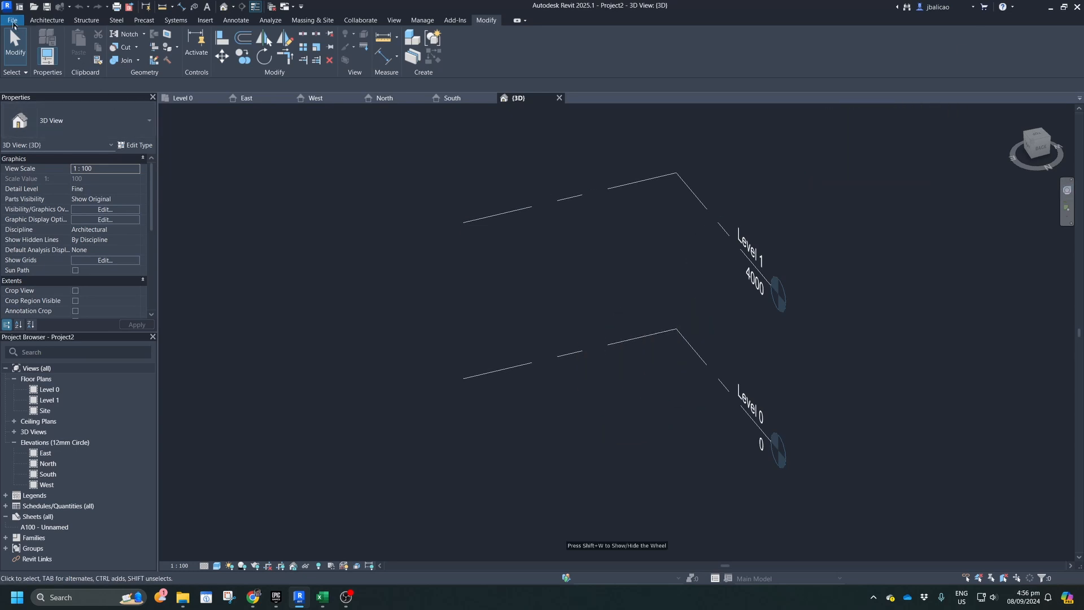
- Set the big steering wheel and mini wheel sizes to Normal in the SteeringWheels options
click(13, 23)
click(165, 286)
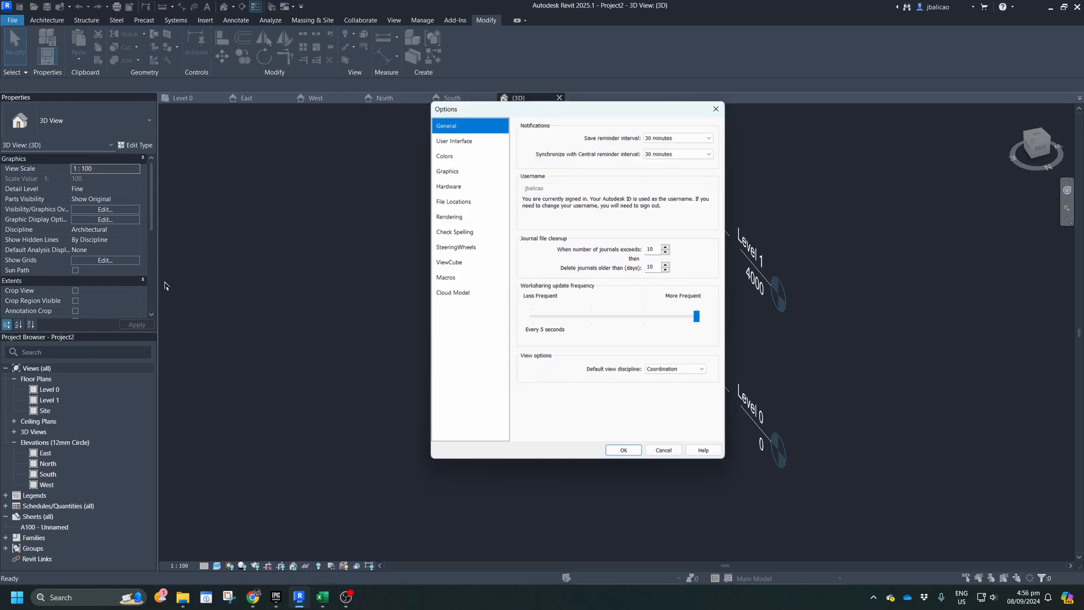
click(462, 246)
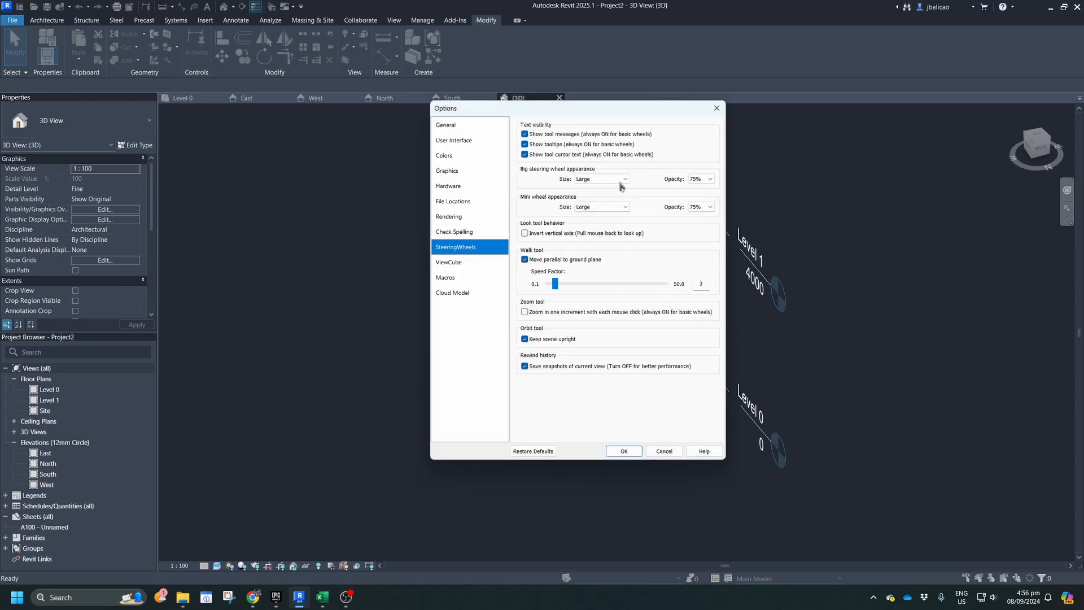
click(601, 179)
click(588, 194)
click(603, 207)
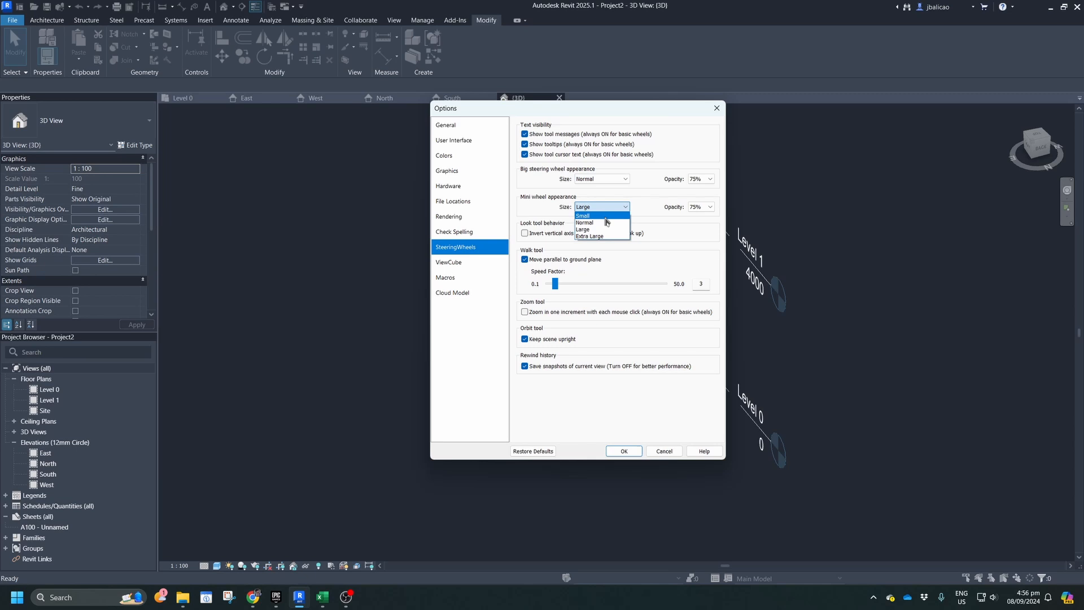
click(600, 223)
- Set the opacity of both the big and mini wheels to 50% and apply the options
click(700, 179)
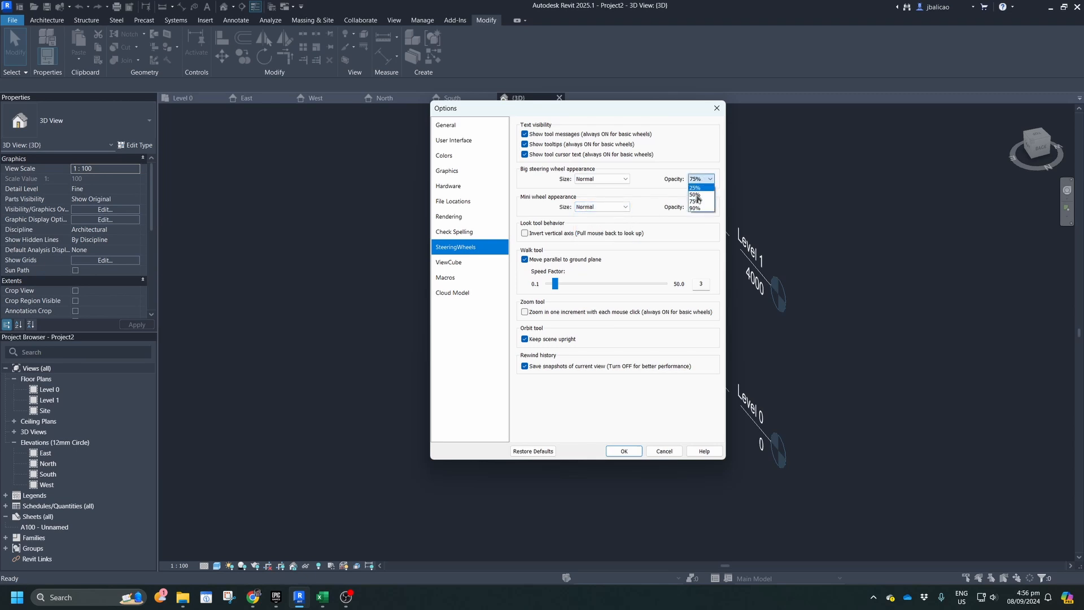
click(701, 188)
click(701, 207)
click(701, 216)
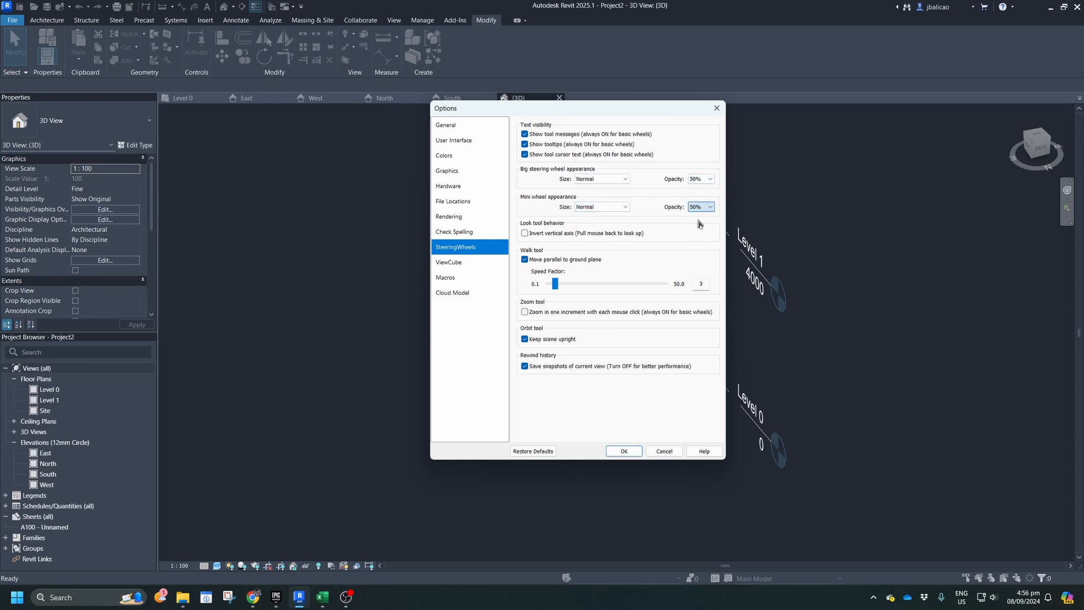
click(625, 451)
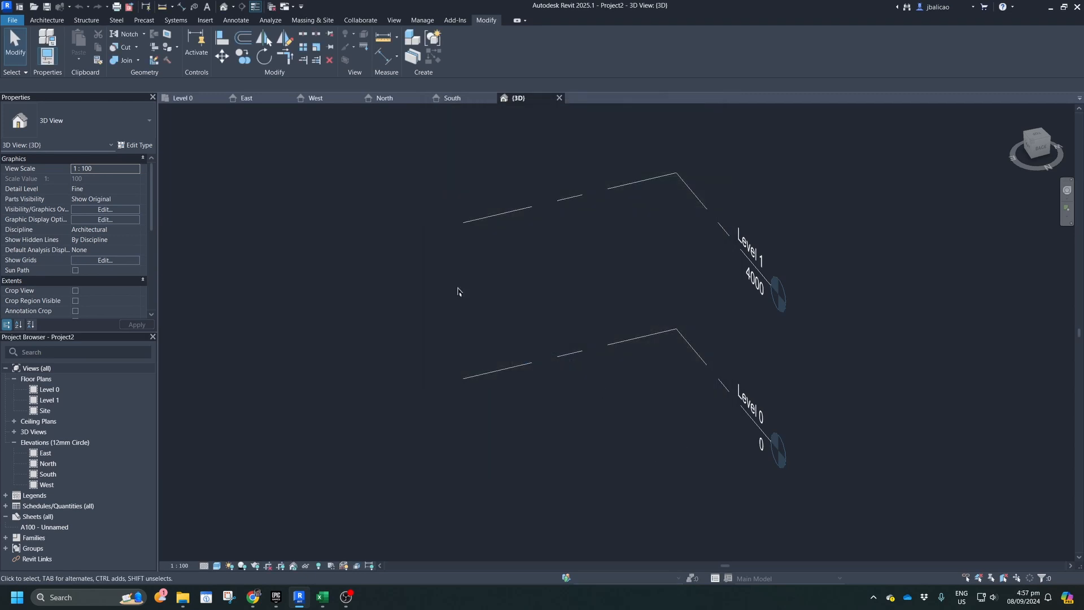
- Open the SteeringWheels page of the Options and examine the look, walk, zoom, orbit and rewind history settings
click(13, 20)
click(172, 288)
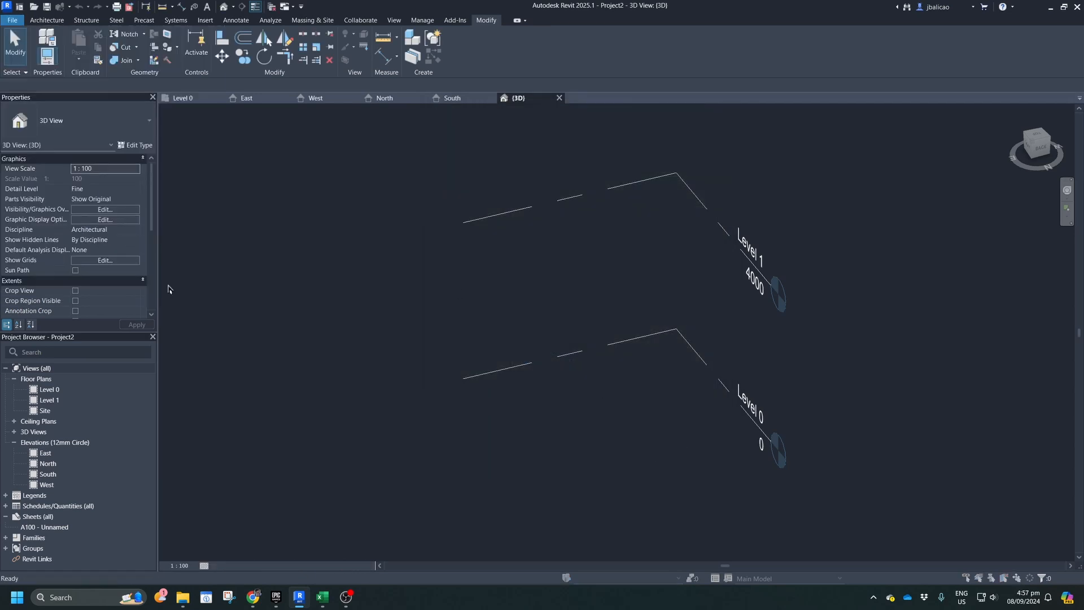
click(460, 247)
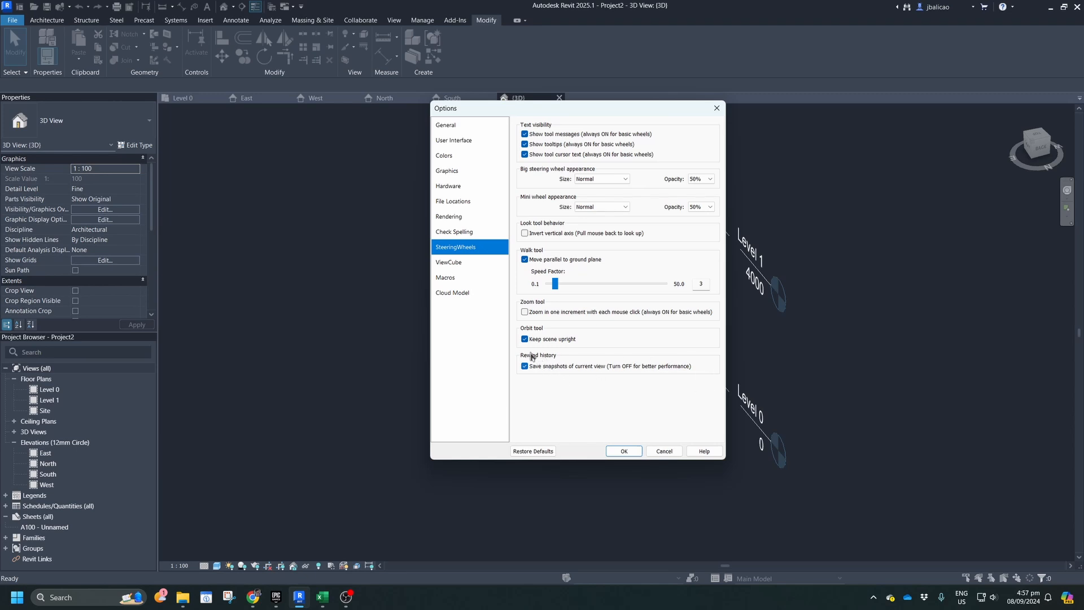
- Turn off Show the ViewCube in the ViewCube options and turn it back on
click(457, 264)
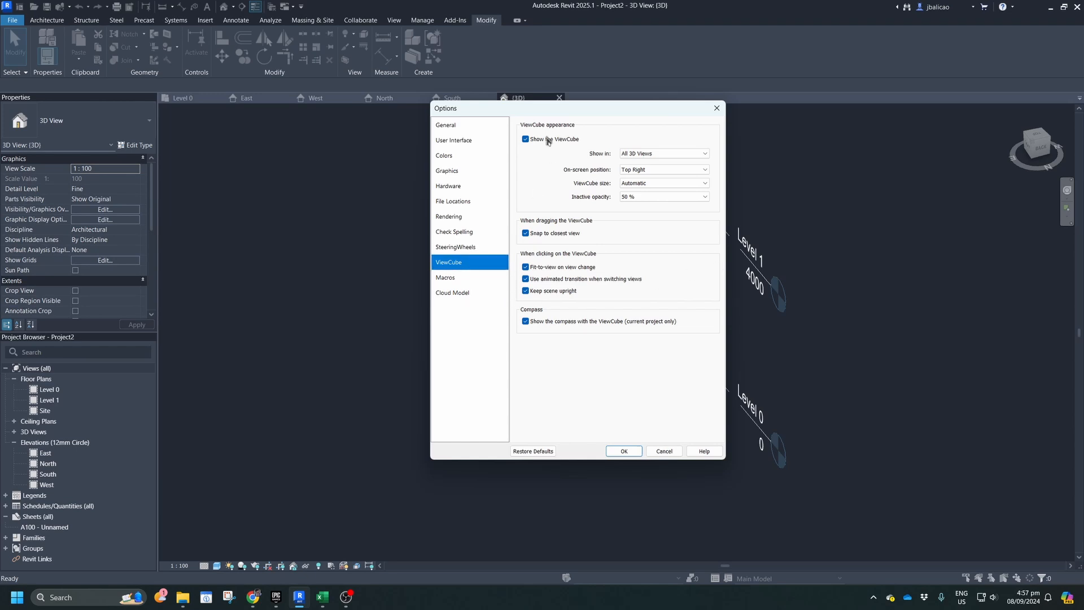
click(525, 139)
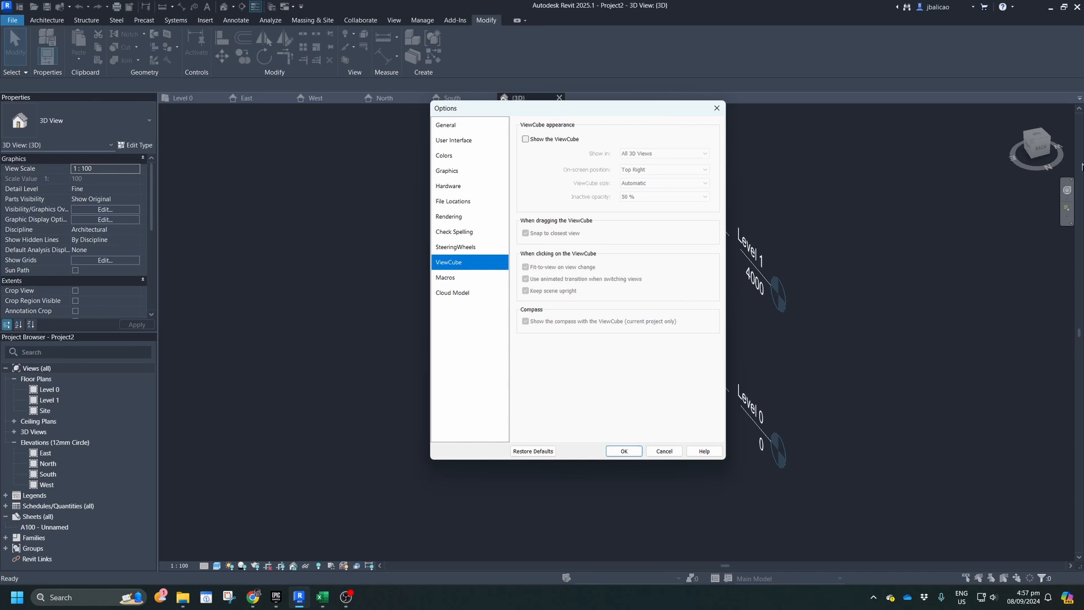
click(526, 140)
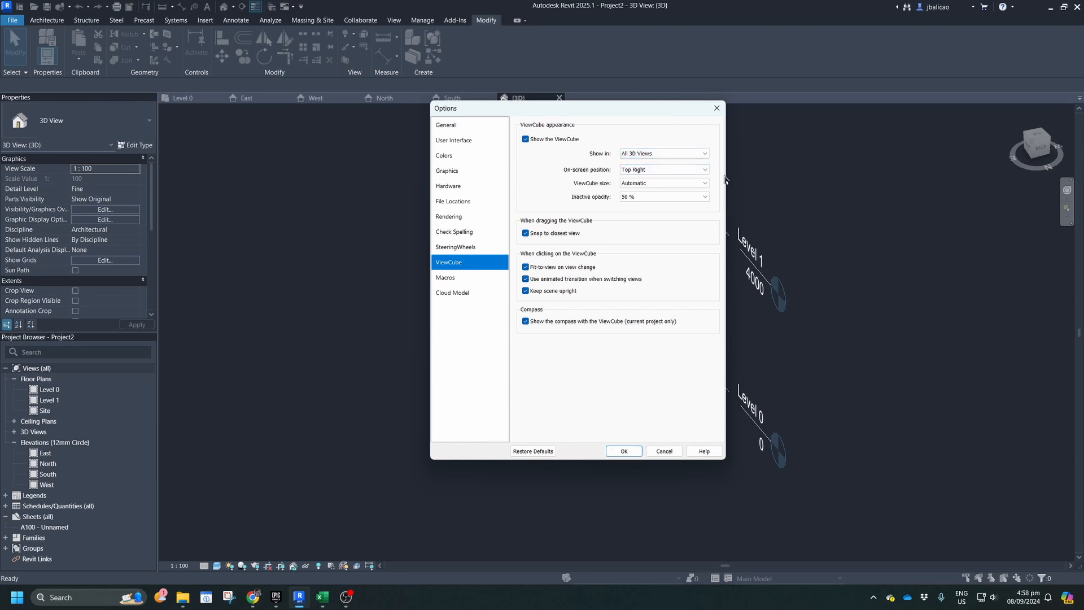
- Set the ViewCube's on-screen position to Top Left and apply the options
click(680, 170)
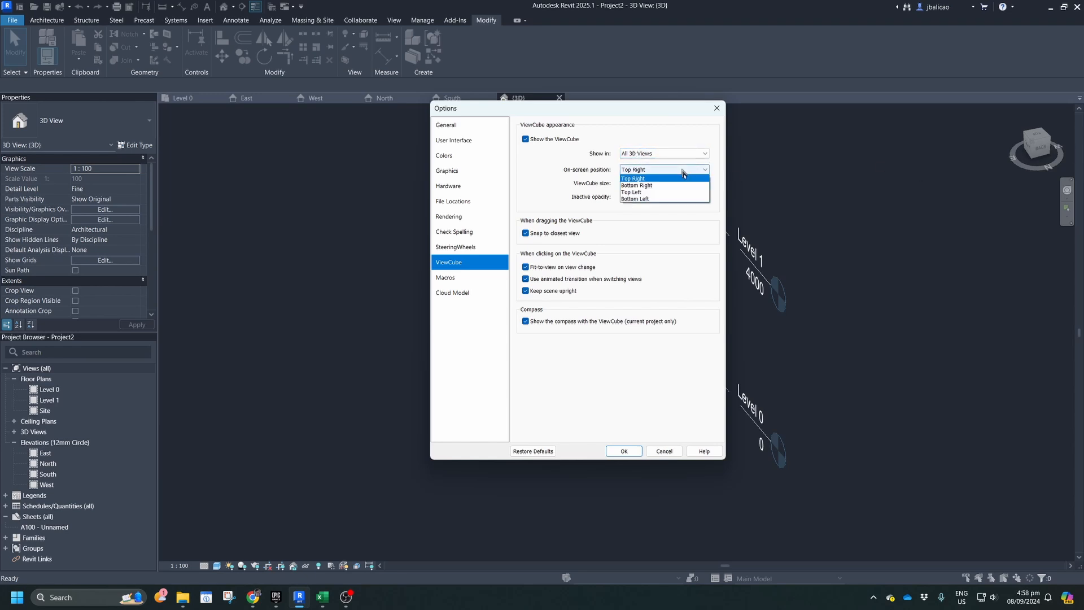
click(645, 192)
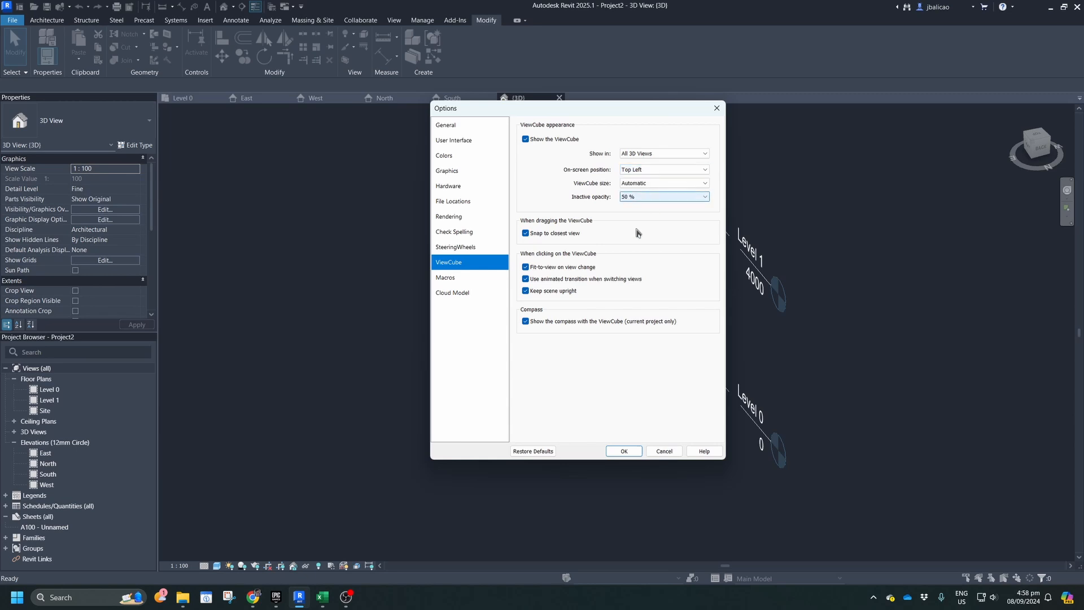
click(625, 451)
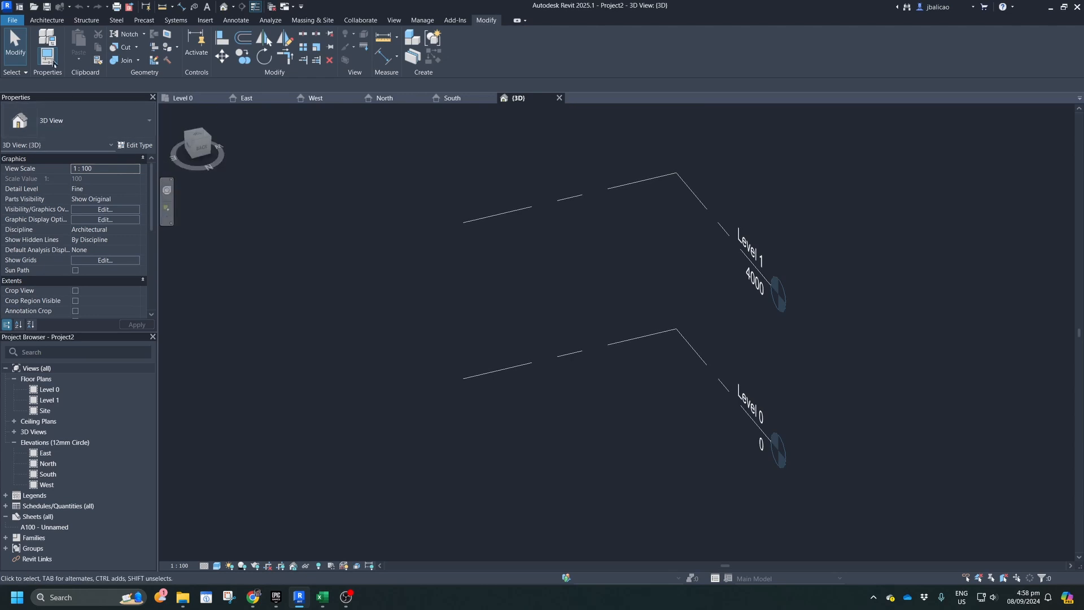
- Reopen the ViewCube options, keep it shown in All 3D Views and set its on-screen position to Top Right
click(10, 21)
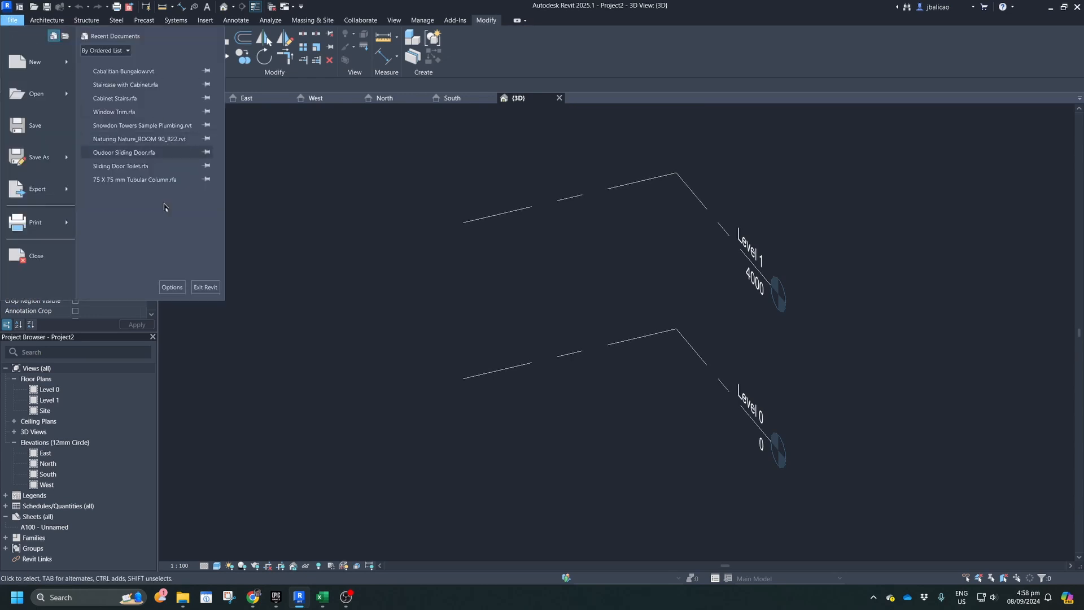
click(172, 290)
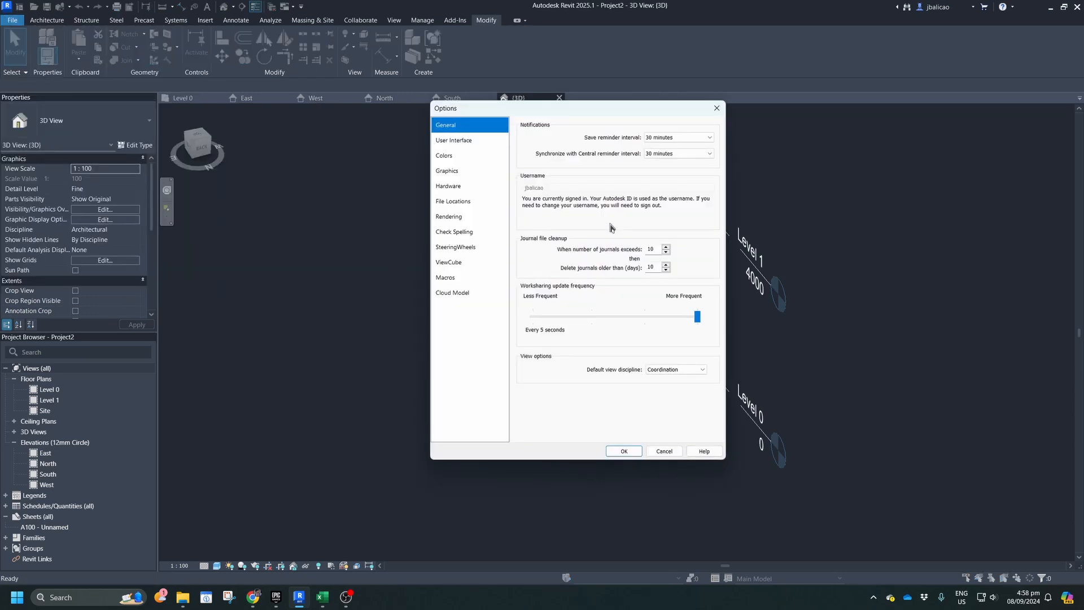
click(471, 263)
click(647, 156)
click(647, 161)
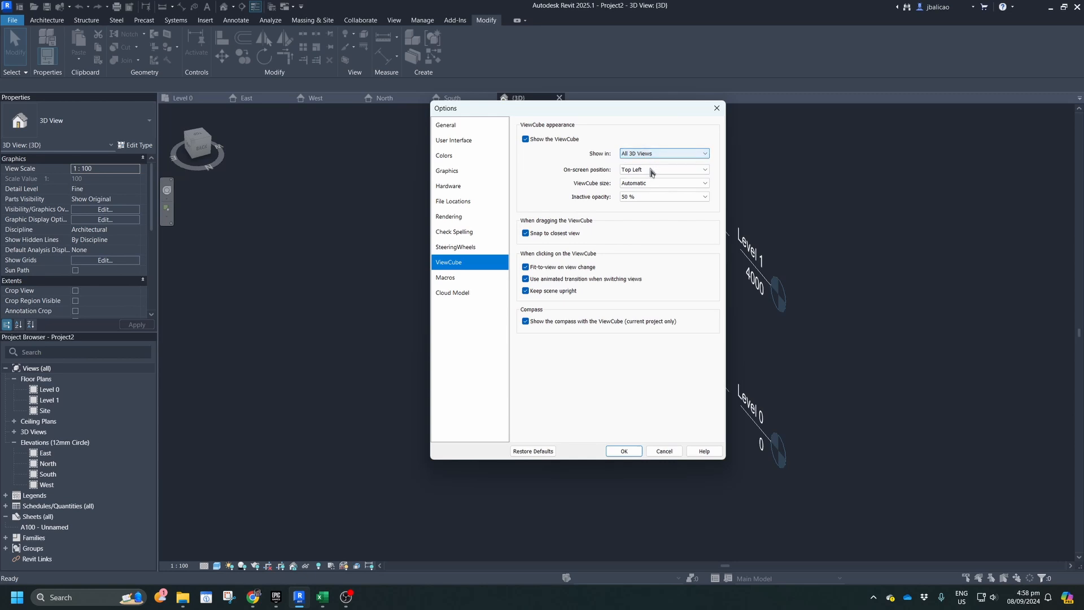
click(649, 169)
click(643, 177)
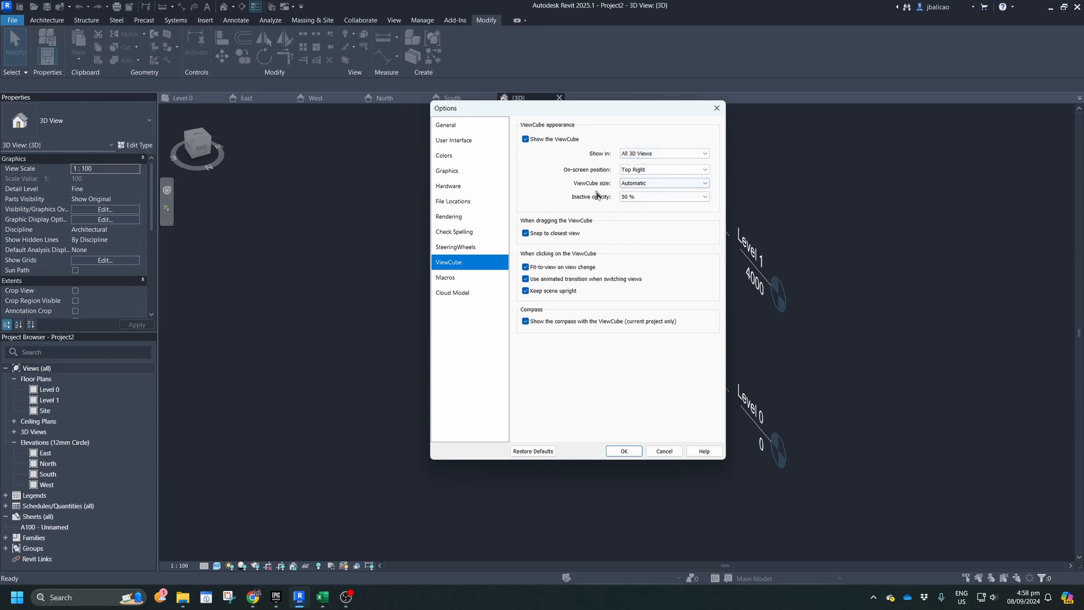
- Set the ViewCube size to Large and apply the options
click(644, 183)
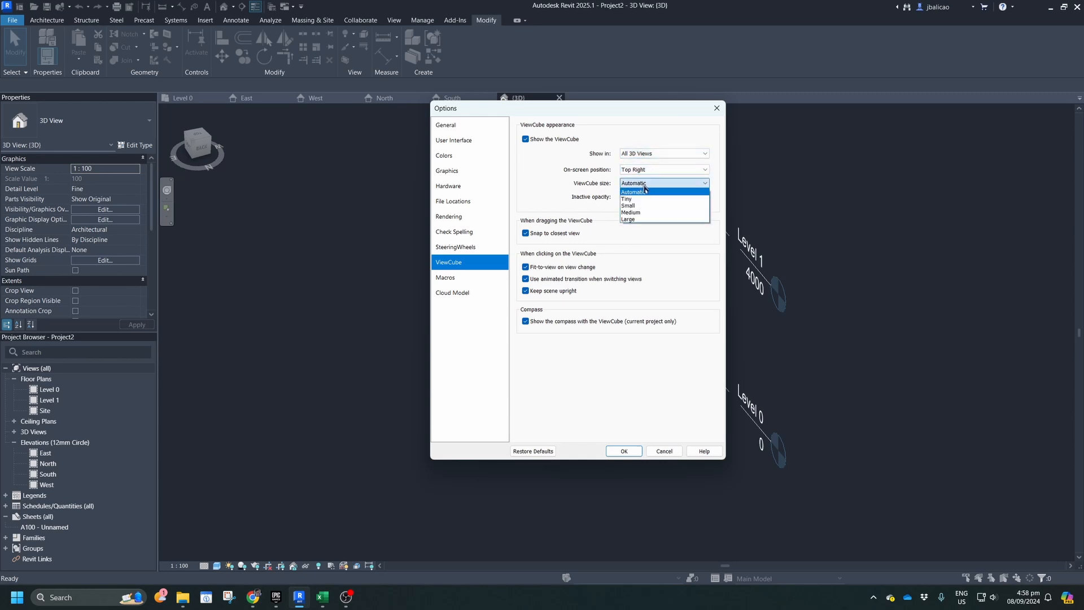
click(646, 219)
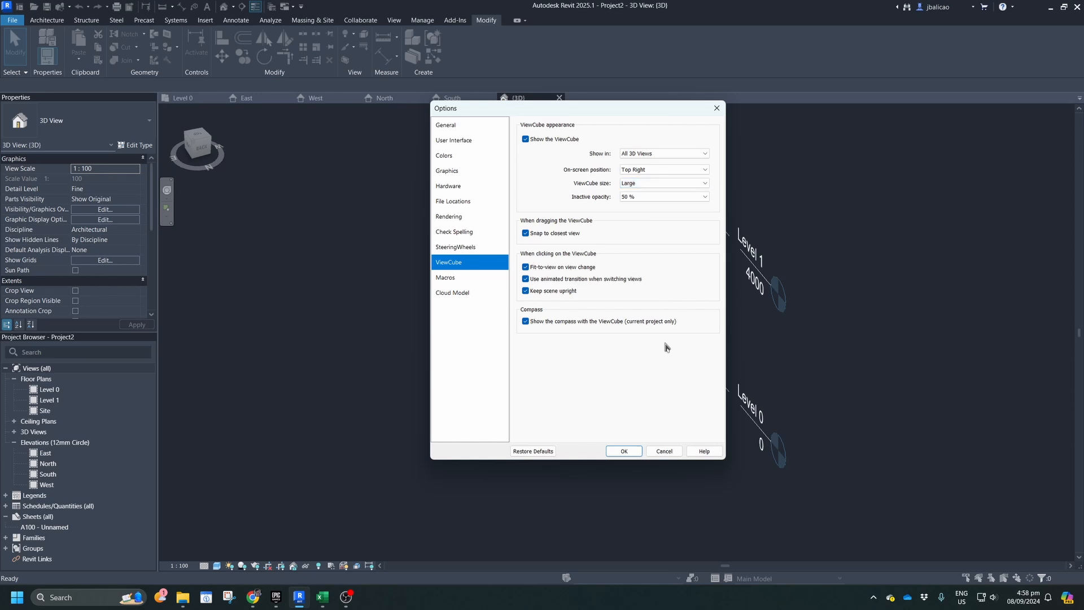
click(634, 452)
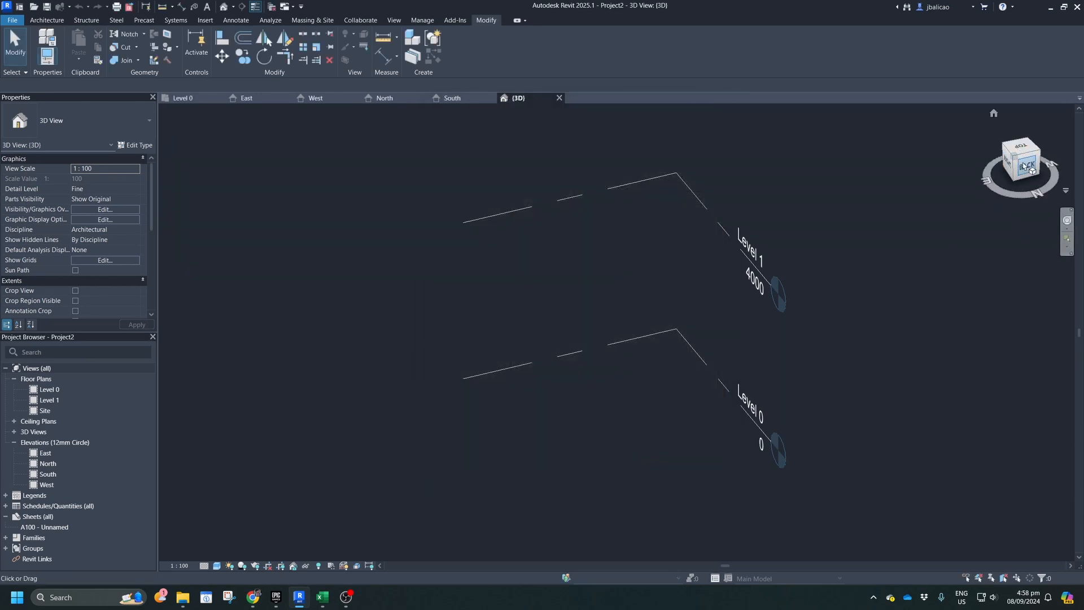
- Set the ViewCube's inactive opacity to 100% in the Options and apply the change
click(12, 21)
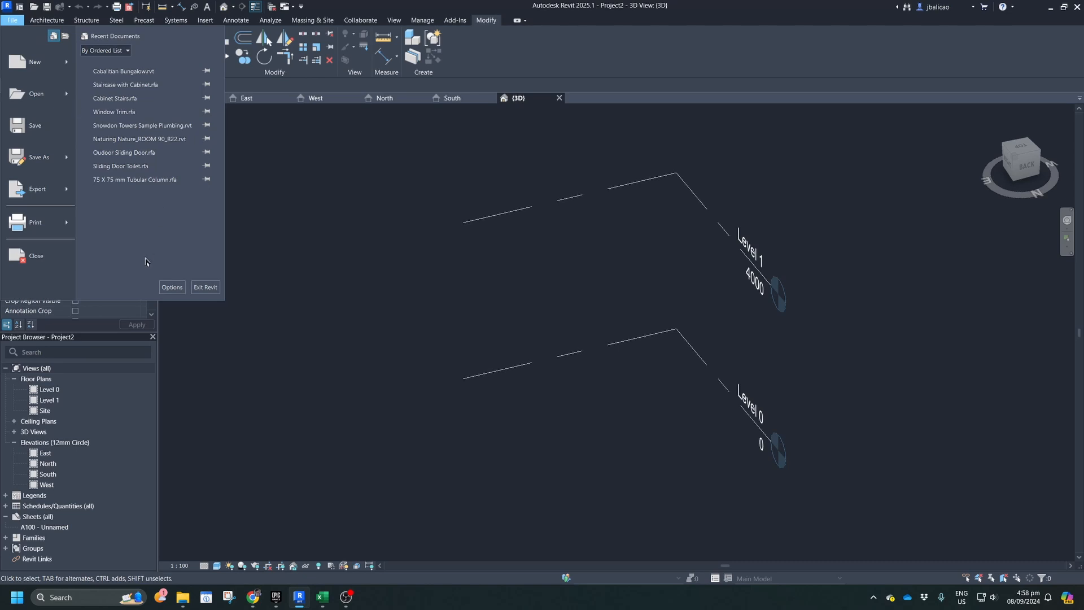
click(172, 287)
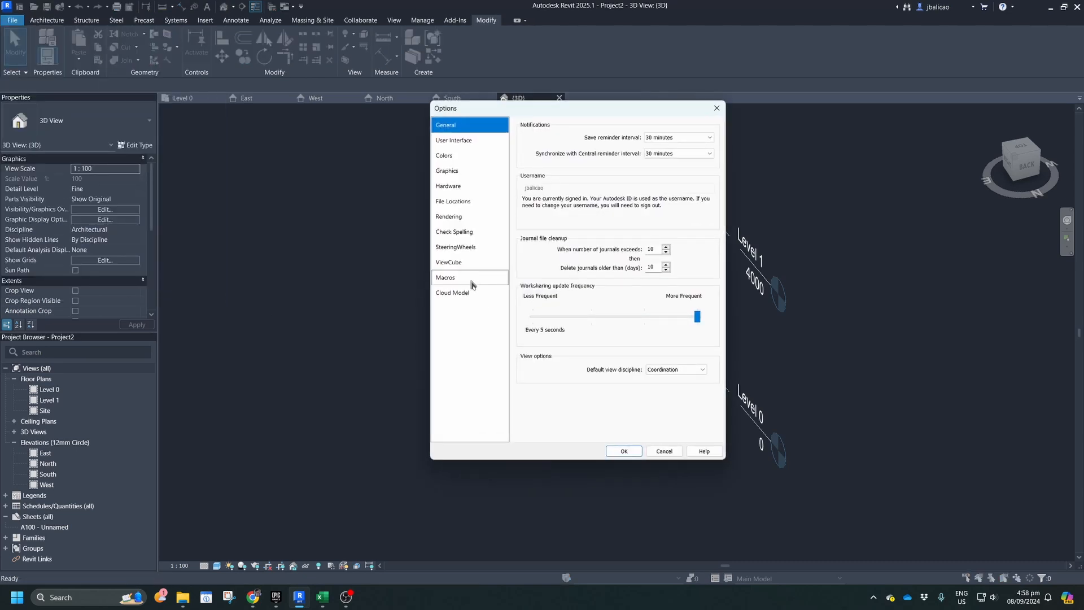
click(468, 248)
click(468, 265)
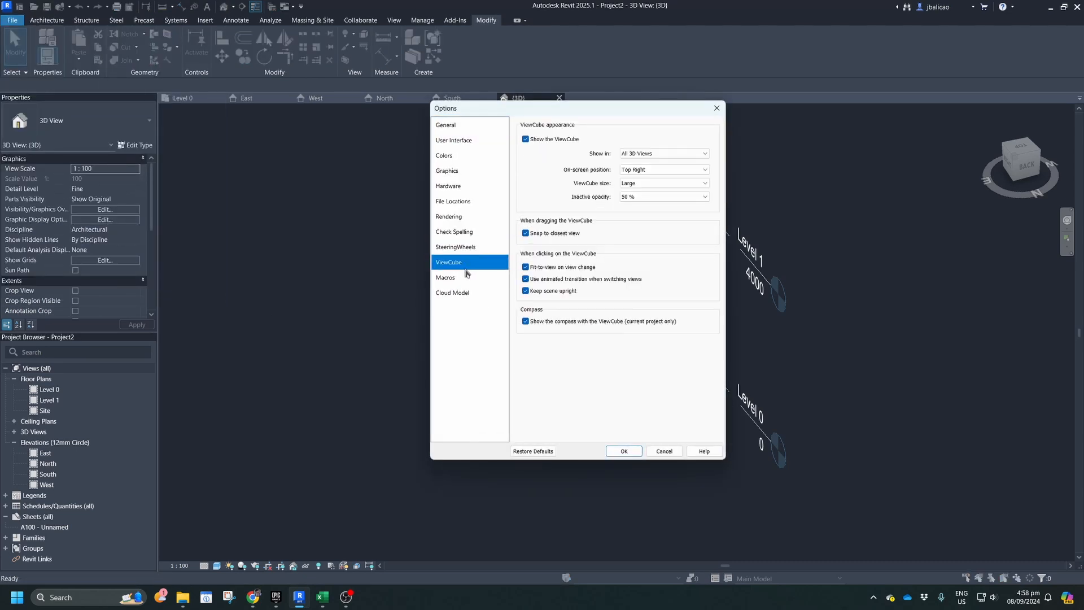
click(643, 198)
click(645, 233)
click(624, 451)
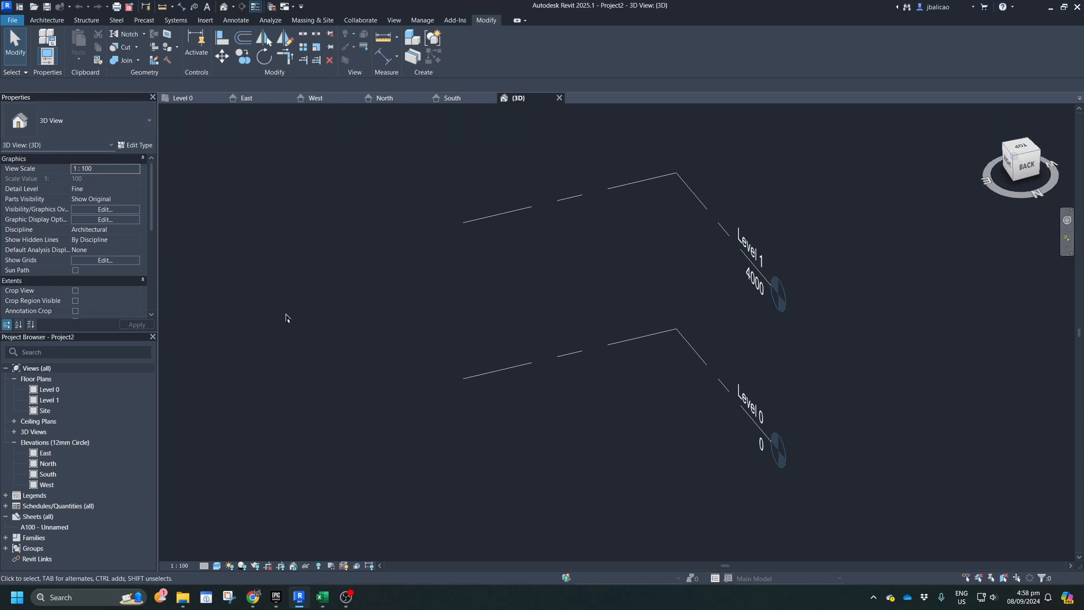
- Reopen the ViewCube options and set the ViewCube size to Automatic
click(18, 27)
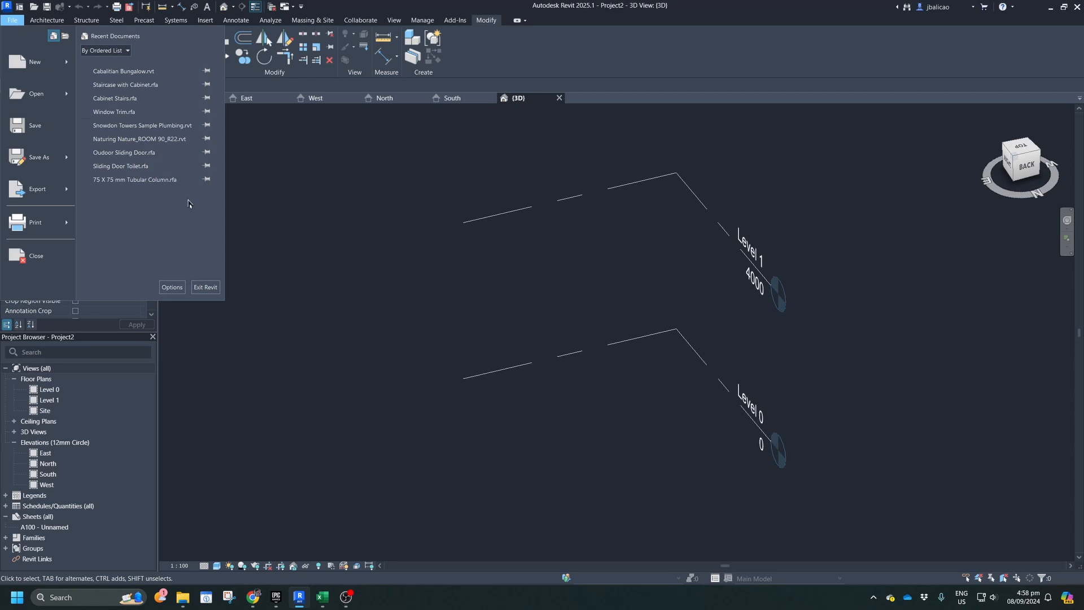
click(181, 293)
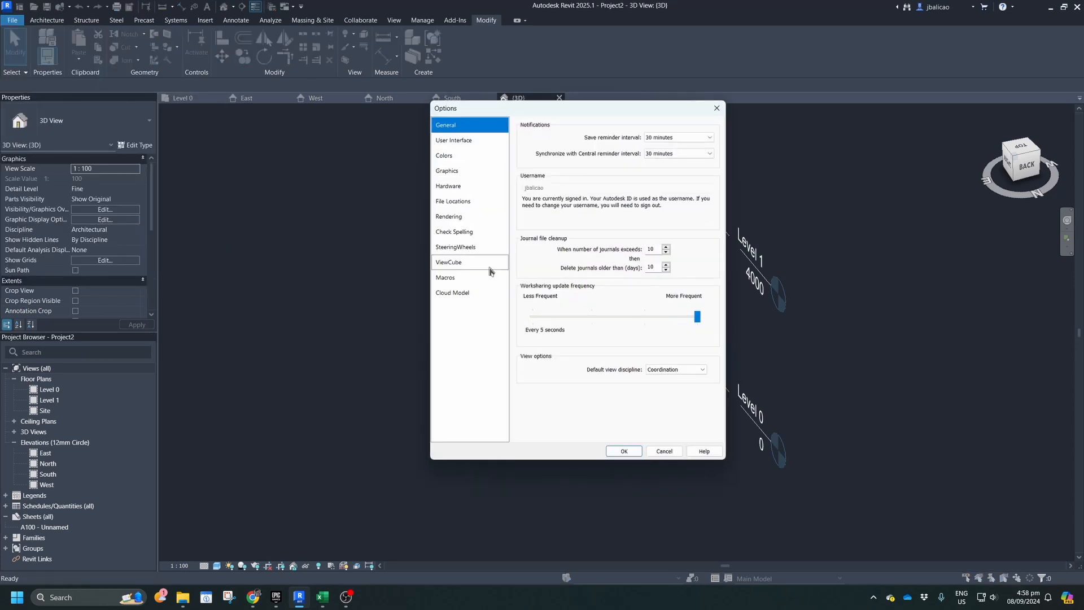
click(469, 262)
click(655, 183)
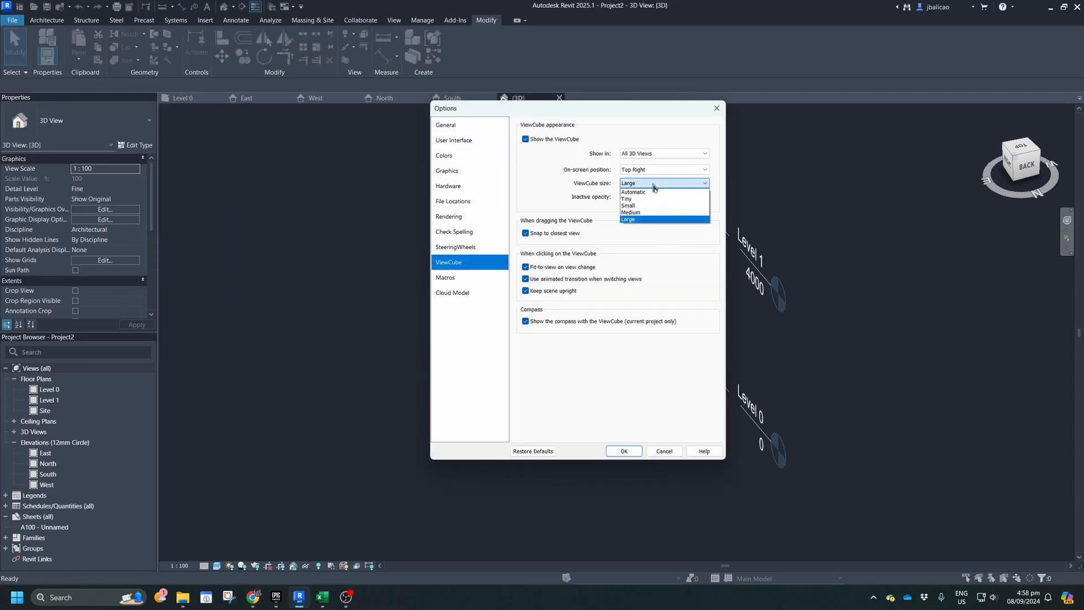
click(644, 192)
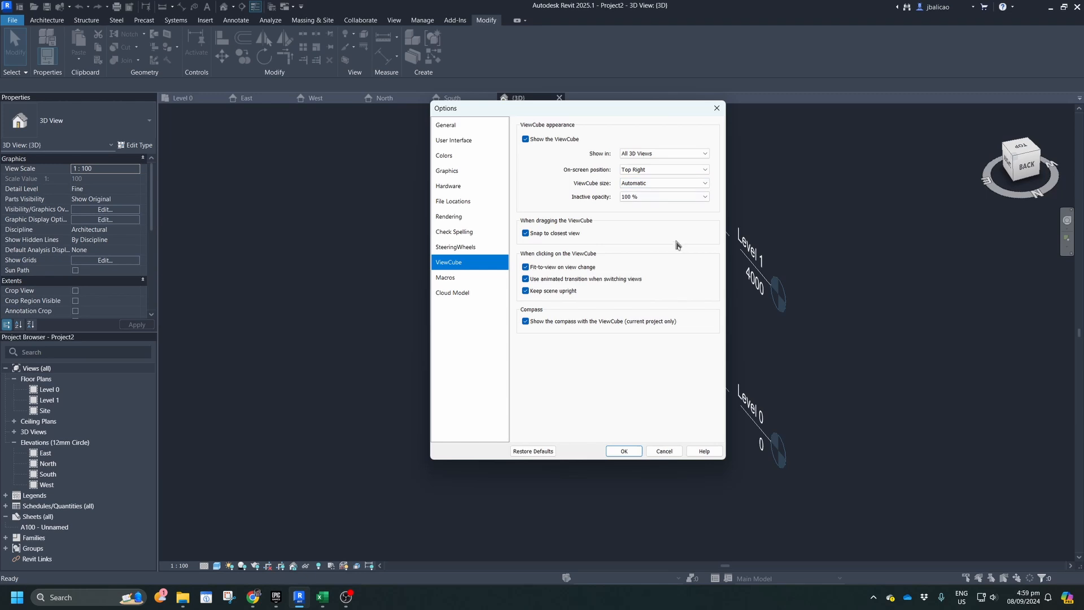
- Set the ViewCube's inactive opacity to 50%, turn off its compass display and apply the options
click(656, 197)
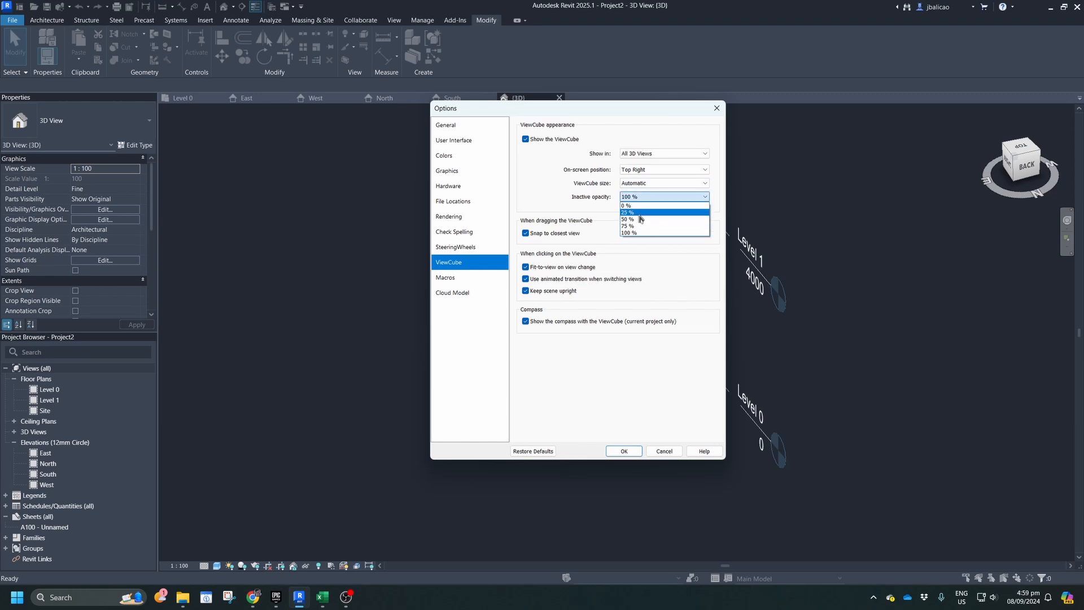
click(649, 220)
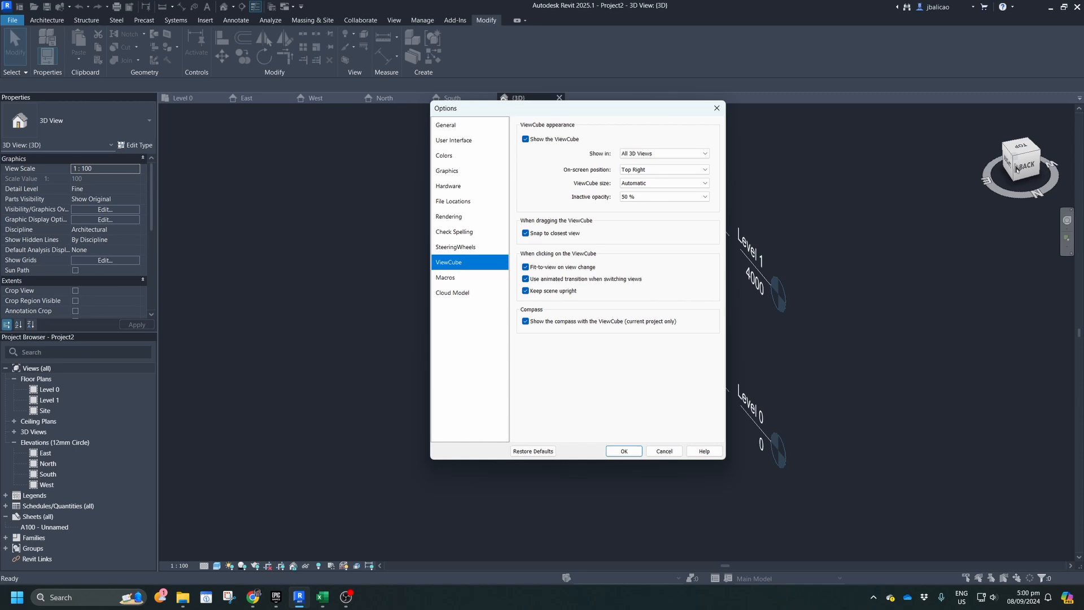
click(525, 321)
click(624, 451)
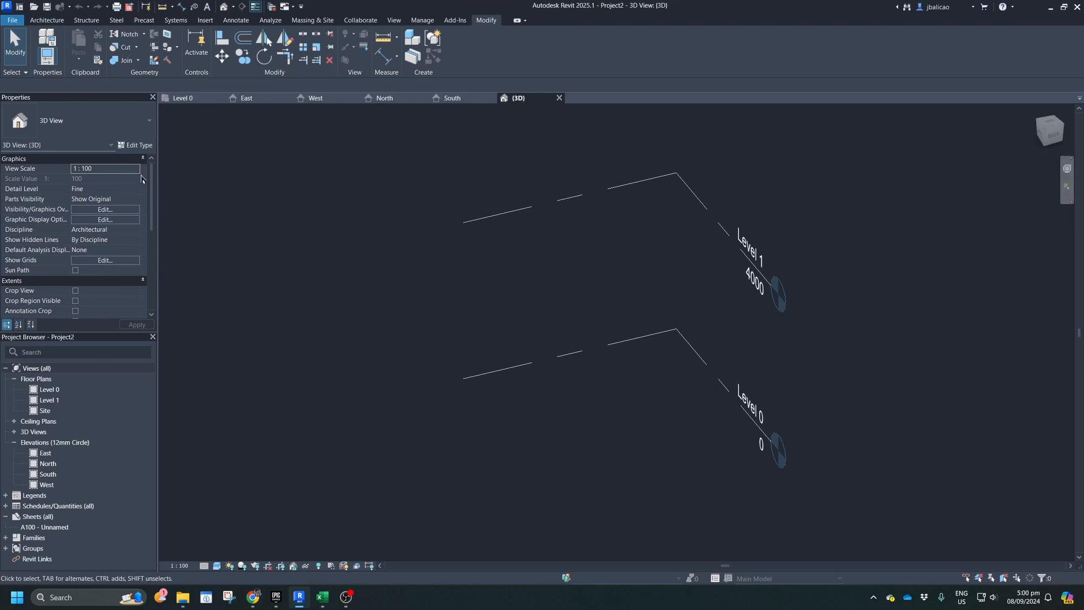
- Reopen the ViewCube options and turn on showing the compass with the ViewCube
click(13, 19)
click(172, 286)
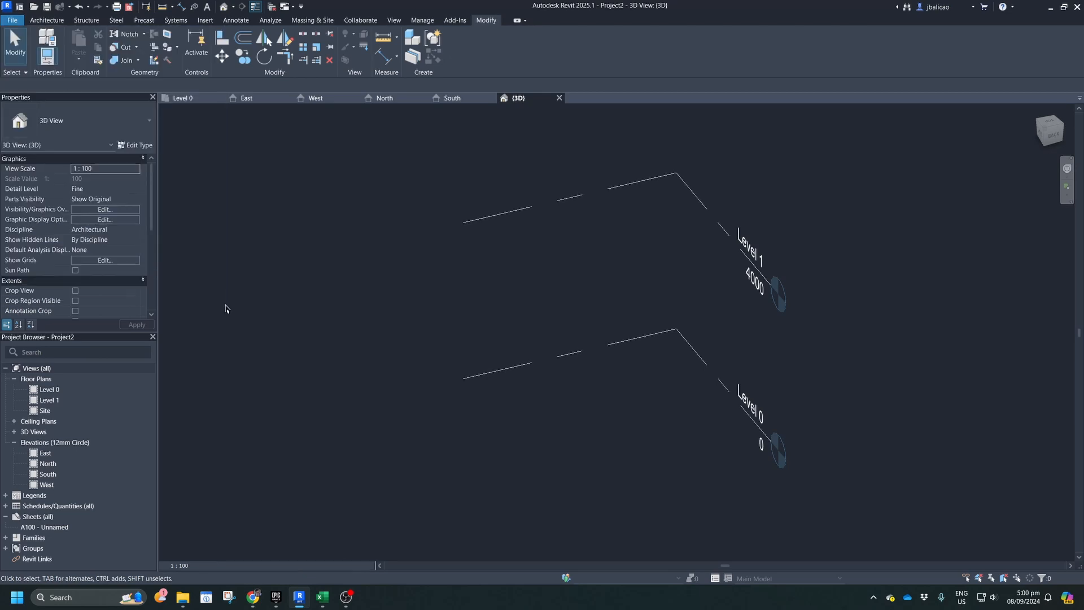
click(464, 263)
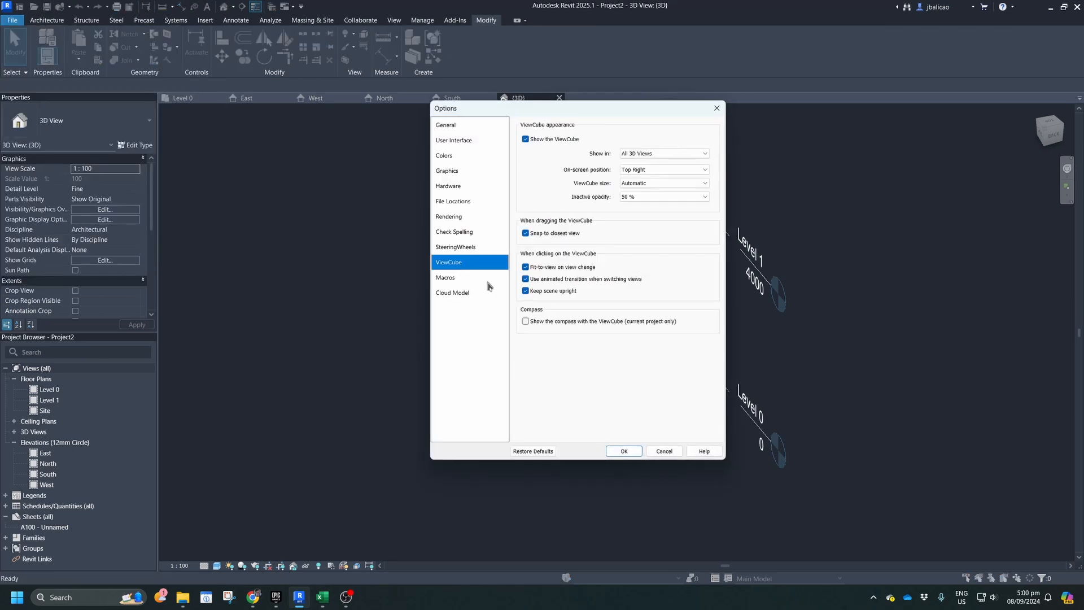
click(545, 323)
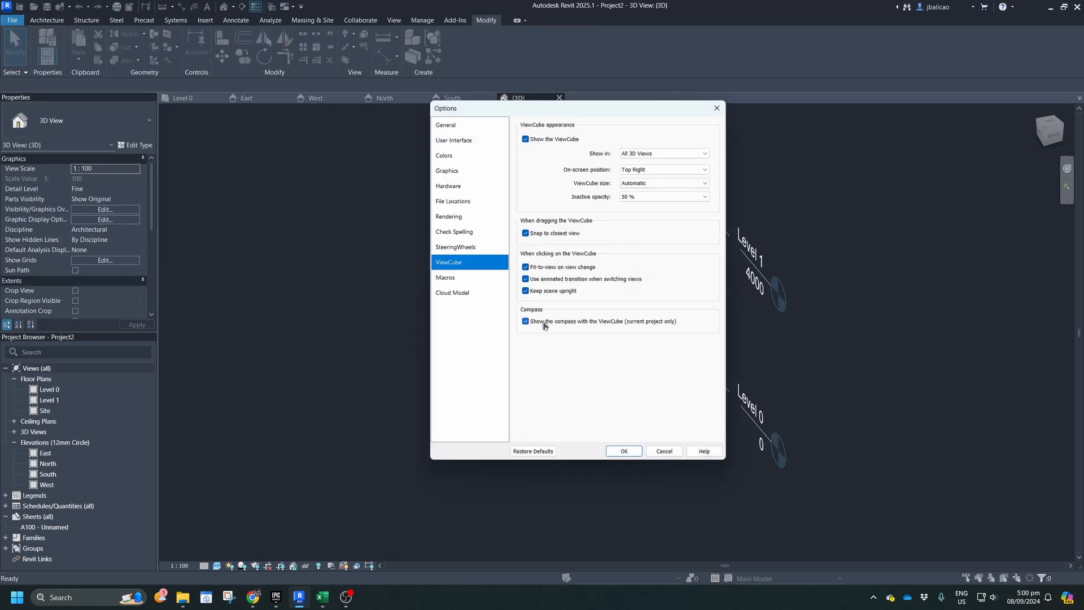
- View the Macros options page for its security settings and the Cloud Model page for its cache and visibility settings
click(455, 279)
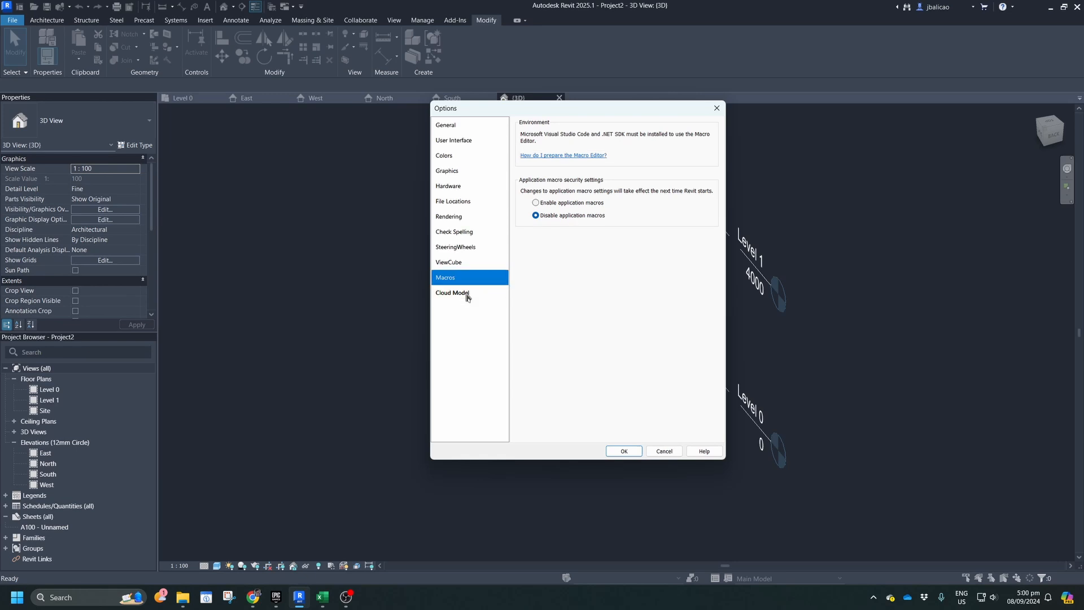
click(467, 296)
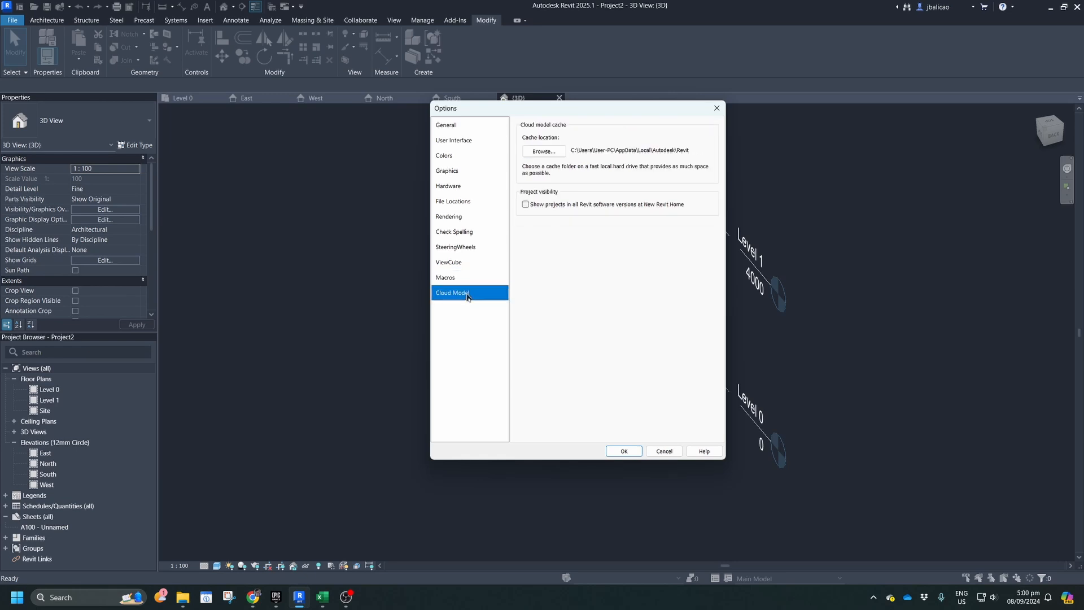